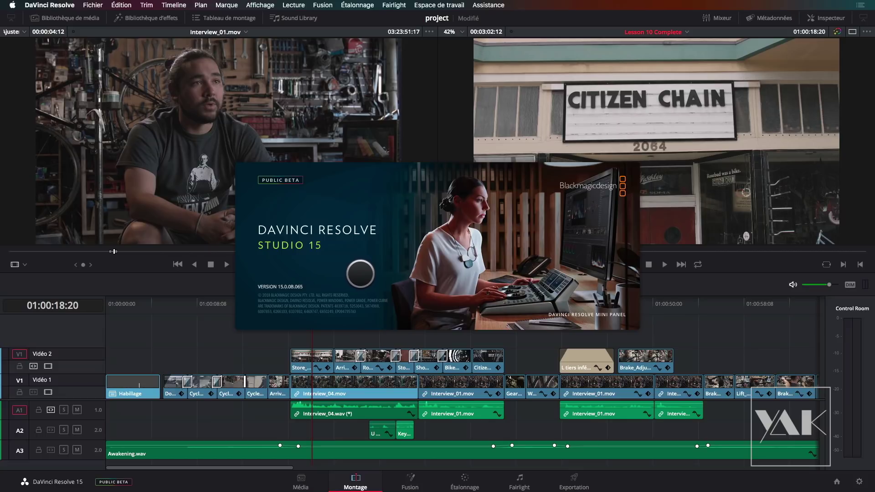
# - View the available interface languages in the user preferences and close the preferences without saving
pyautogui.click(358, 279)
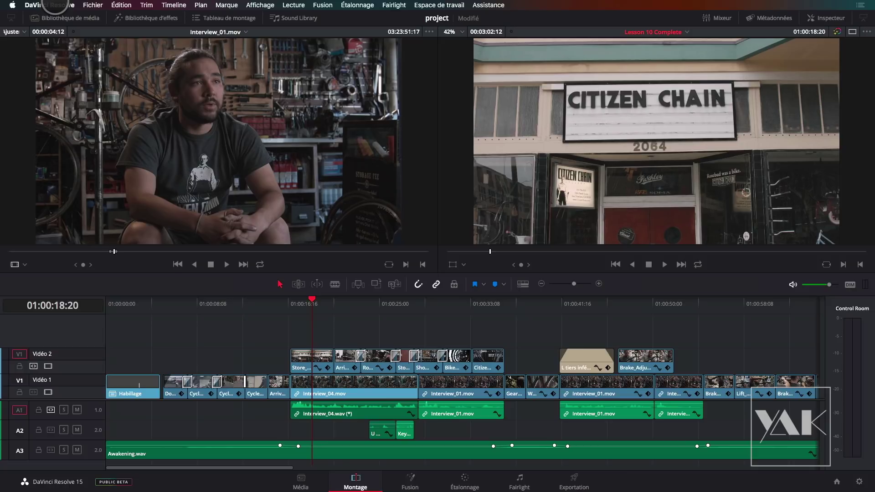
pyautogui.click(56, 5)
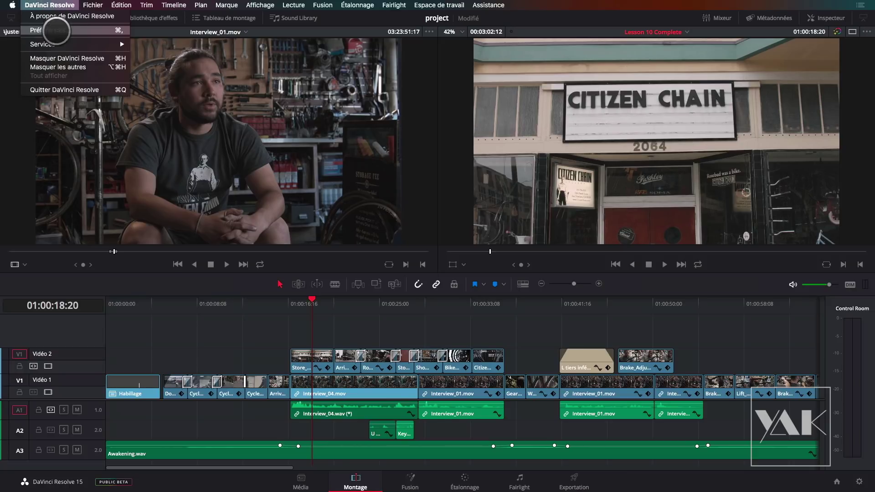
pyautogui.click(57, 31)
pyautogui.click(456, 88)
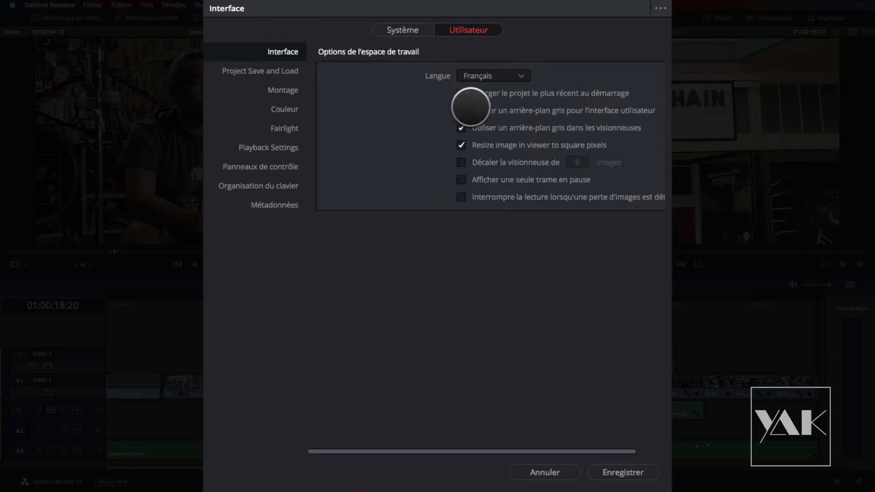
pyautogui.click(521, 75)
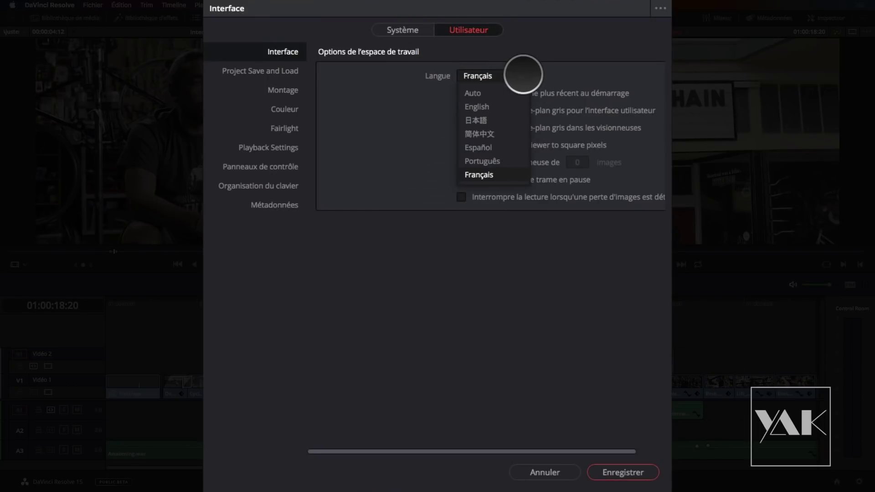
pyautogui.click(545, 73)
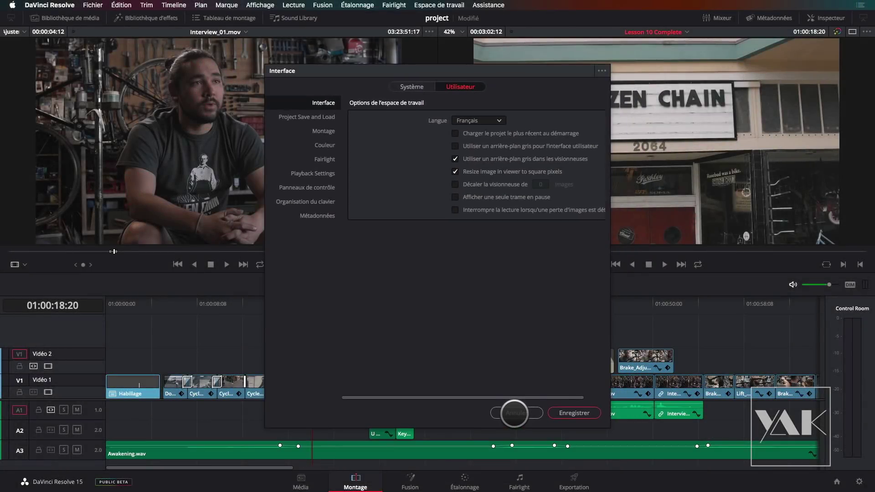
pyautogui.click(515, 413)
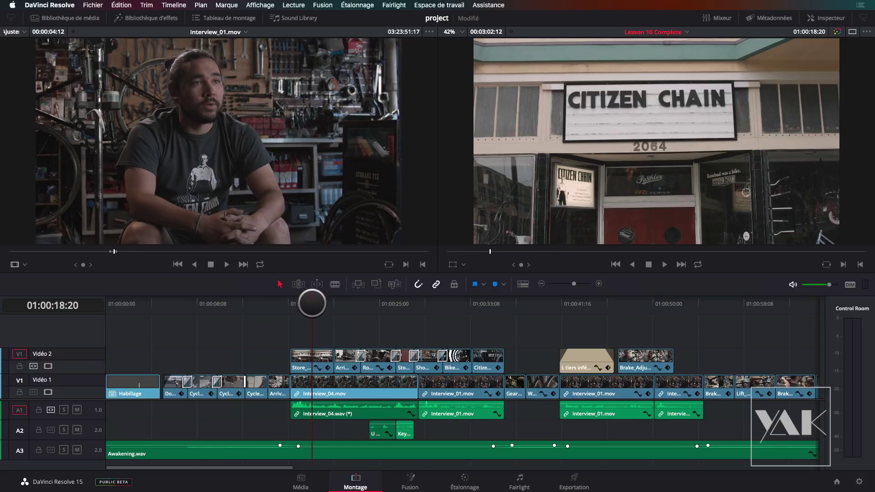
# - Play back the opening of Interview_04.mov and return the playhead to the clip's start at 01:00:16:21
pyautogui.moveTo(290, 299); pyautogui.dragTo(249, 303)
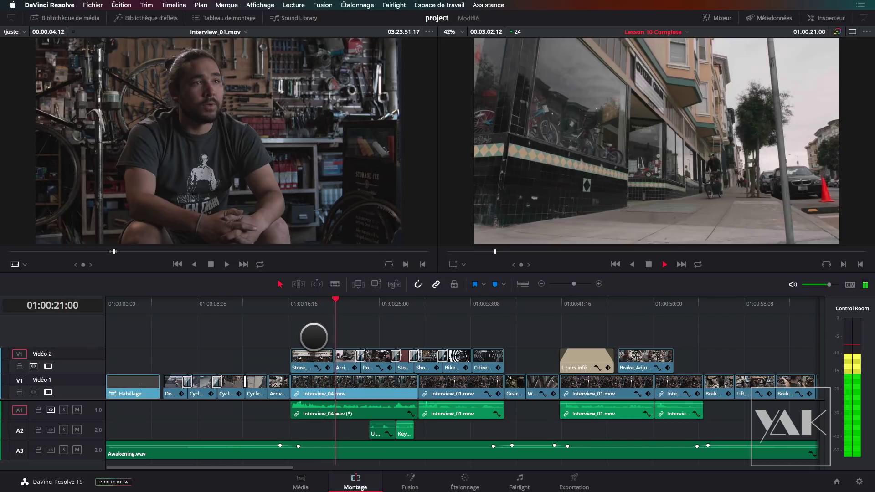
pyautogui.press('space')
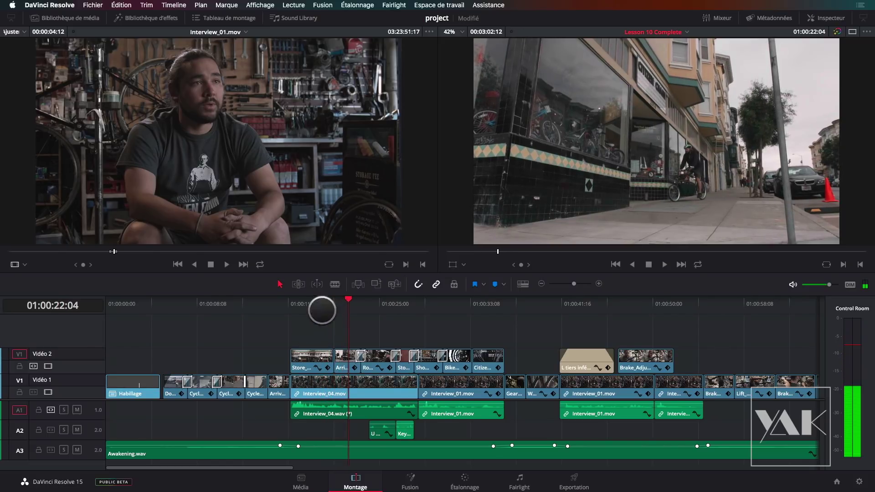
pyautogui.moveTo(348, 302); pyautogui.dragTo(308, 304)
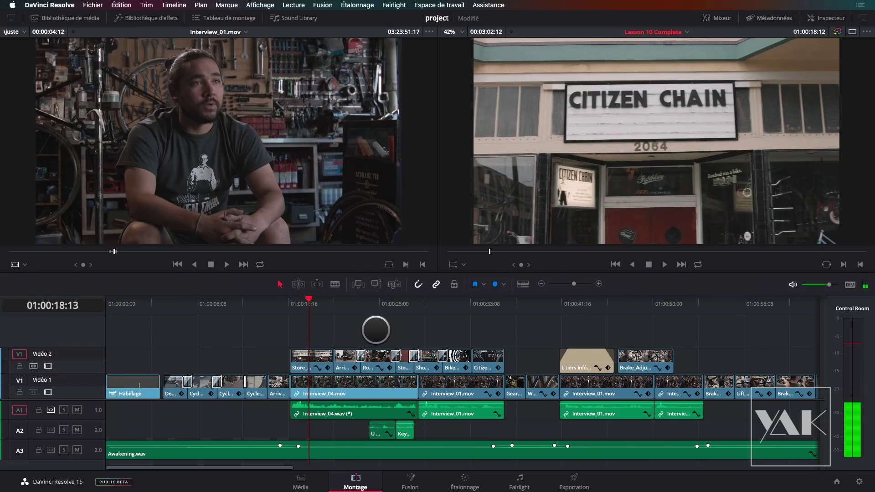
pyautogui.press('Home')
pyautogui.press('Down')
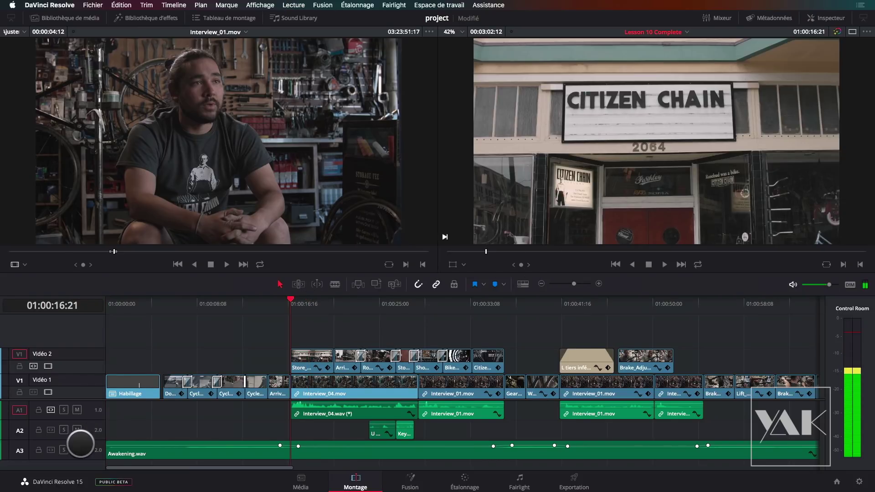
# - Mute audio tracks A2 and A3, listen to the interview's opening and return the playhead to 01:00:16:21
pyautogui.click(77, 451)
pyautogui.click(77, 430)
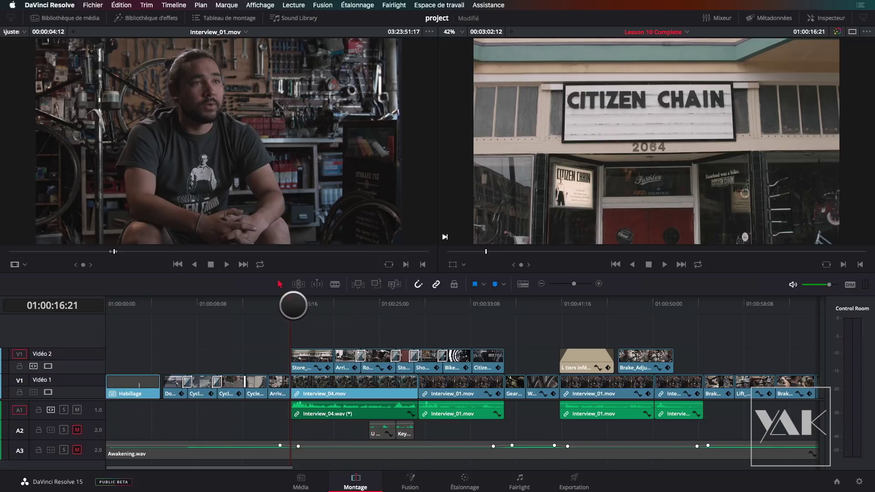
pyautogui.press('space')
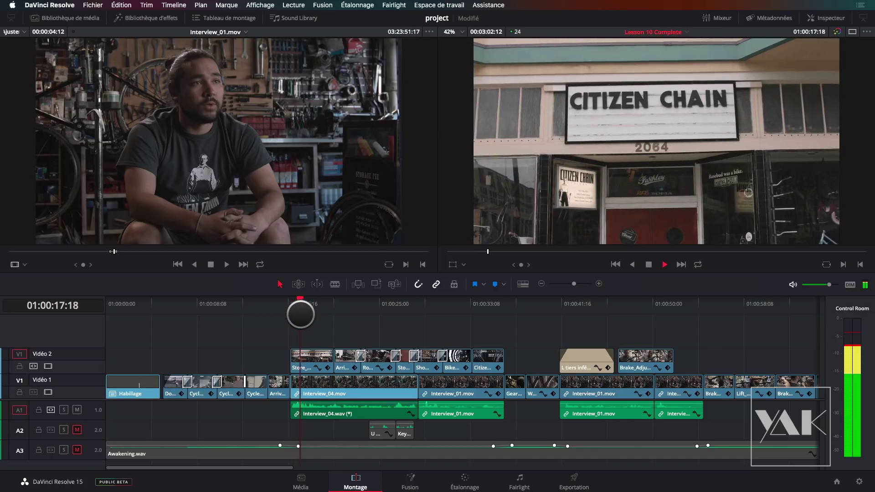
pyautogui.press('space')
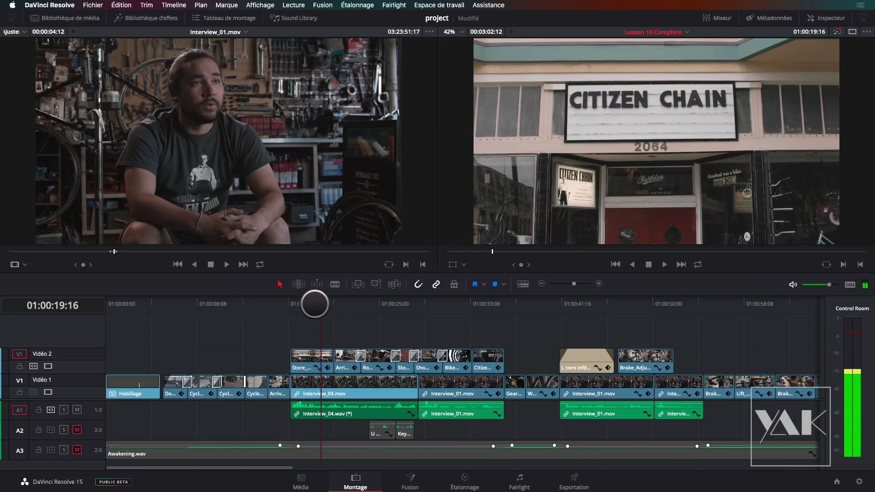
pyautogui.moveTo(319, 302); pyautogui.dragTo(291, 301)
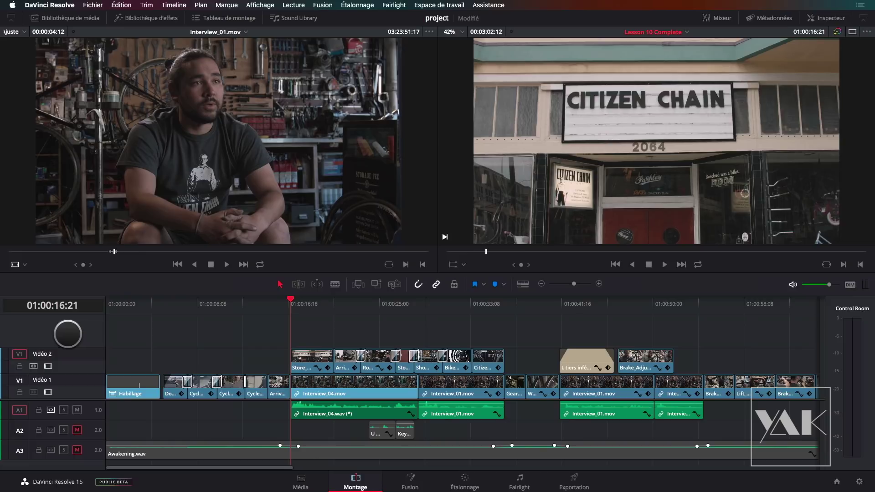
# - Add a subtitle track and insert a subtitle on it at the start of Interview_04.mov
pyautogui.rightClick(67, 334)
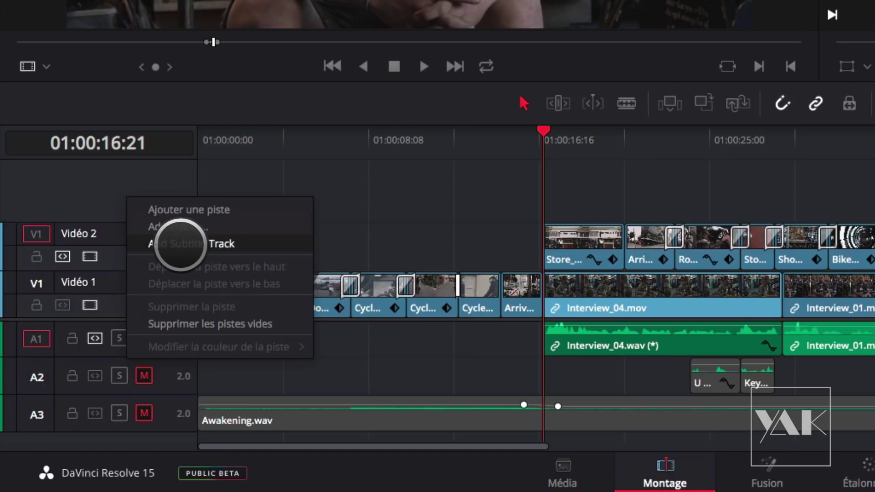
pyautogui.click(188, 245)
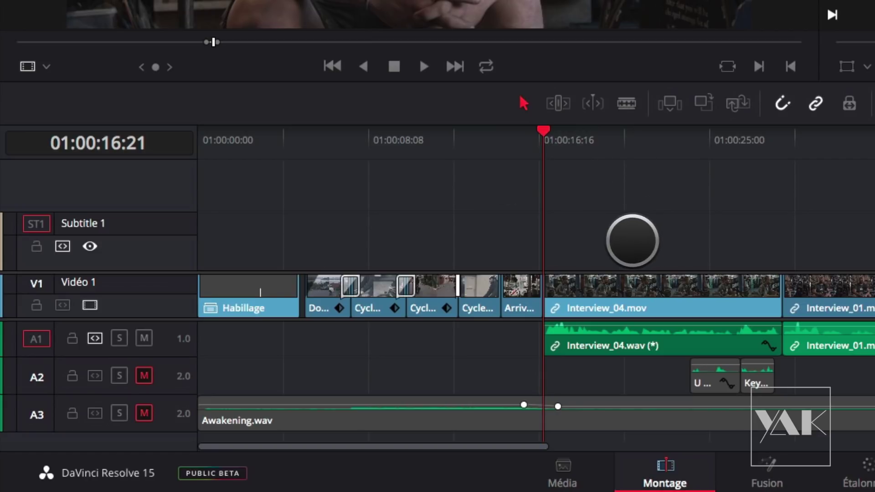
pyautogui.rightClick(604, 251)
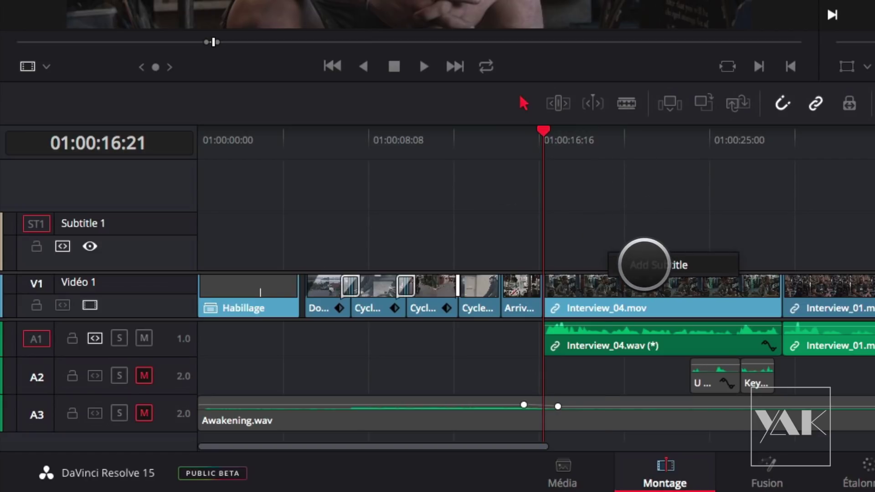
pyautogui.click(644, 264)
# - Preview the new subtitle over the picture and show its caption settings in the Inspector
pyautogui.click(578, 133)
pyautogui.moveTo(568, 132); pyautogui.dragTo(570, 141)
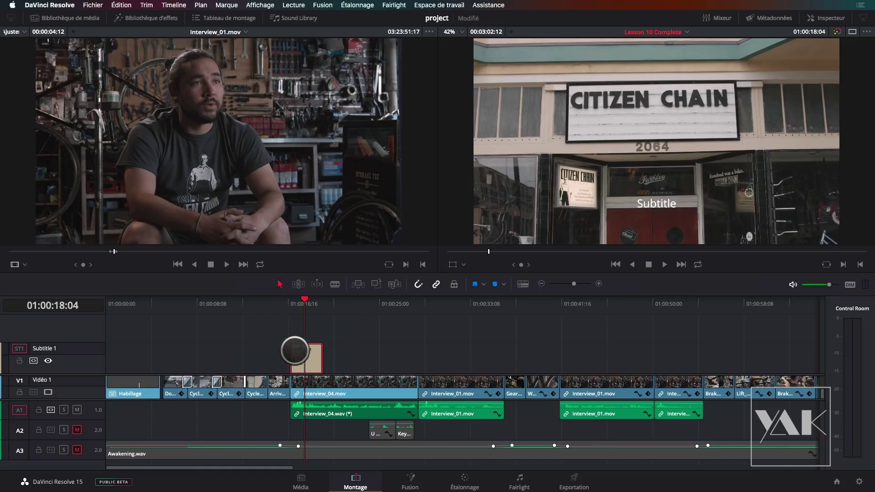
pyautogui.moveTo(307, 357)
pyautogui.mouseDown()
pyautogui.moveTo(330, 354)
pyautogui.moveTo(302, 358)
pyautogui.mouseUp()
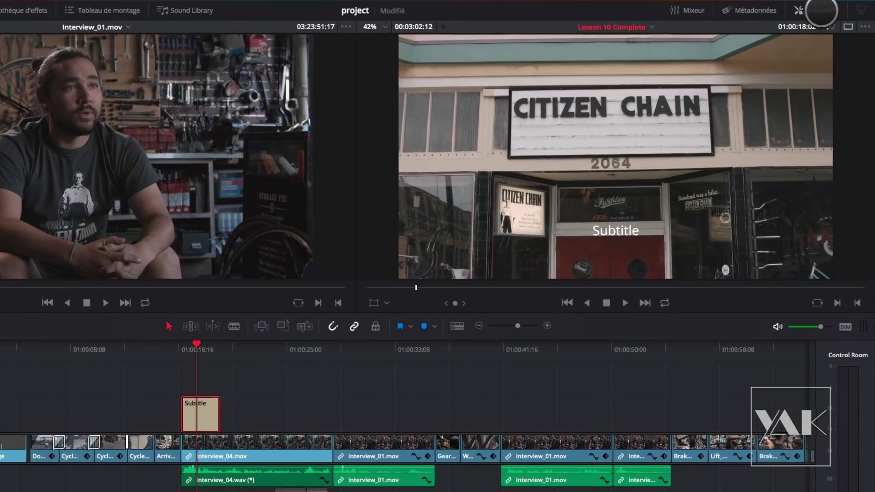
pyautogui.click(820, 10)
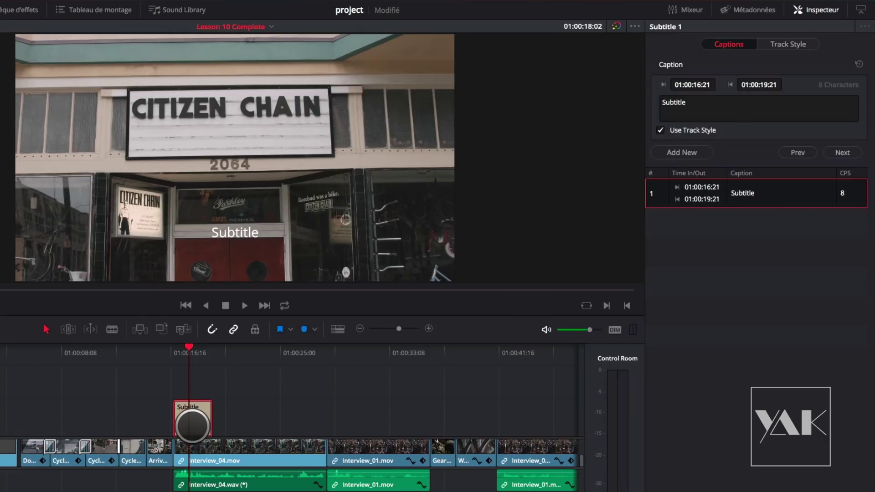
# - Shorten the subtitle so that it ends at 01:00:18:14
pyautogui.moveTo(210, 420); pyautogui.dragTo(196, 423)
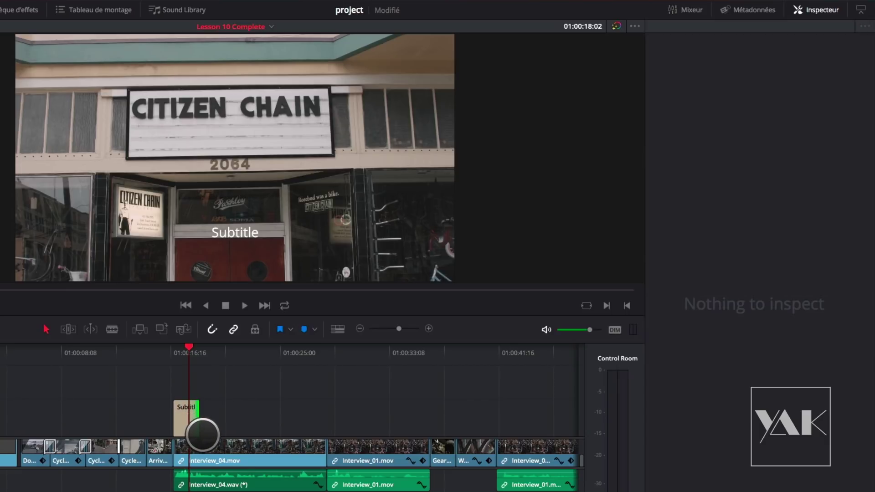
pyautogui.scroll(2, 202, 434)
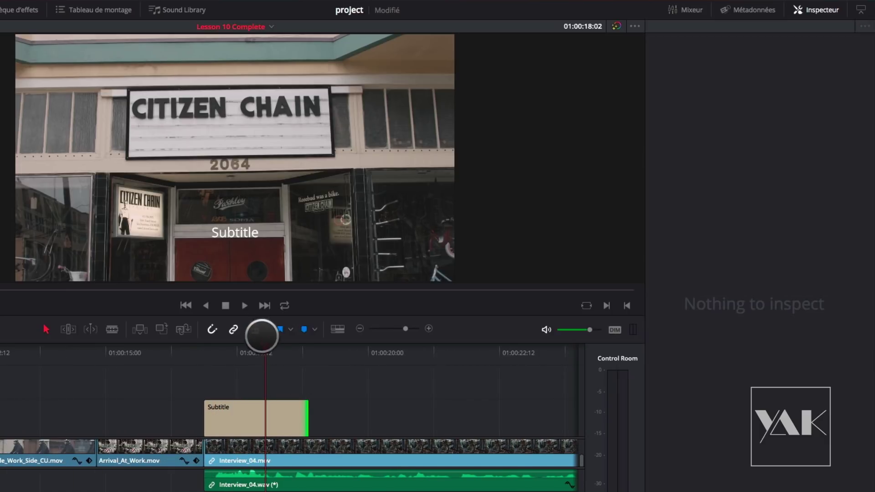
pyautogui.moveTo(307, 416)
pyautogui.mouseDown()
pyautogui.moveTo(279, 422)
pyautogui.moveTo(295, 420)
pyautogui.mouseUp()
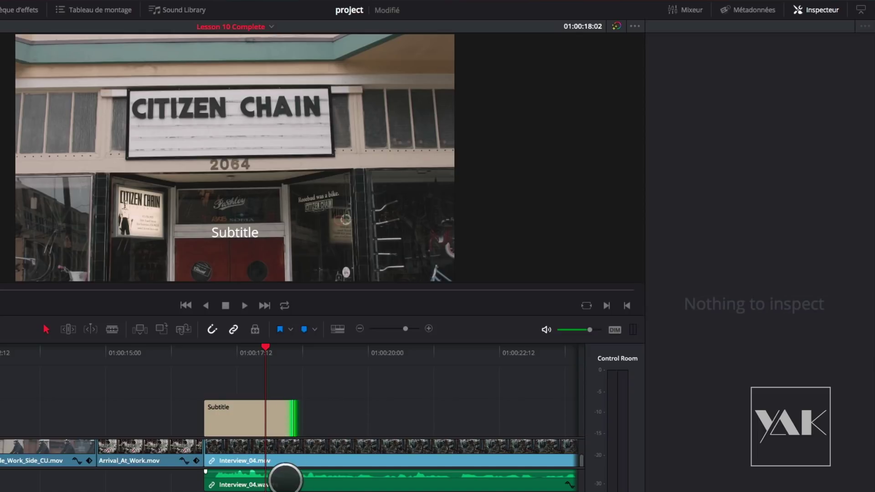
# - Listen to the interview's opening words and replace the subtitle's caption text with "Citizen Chain is......."
pyautogui.press('space')
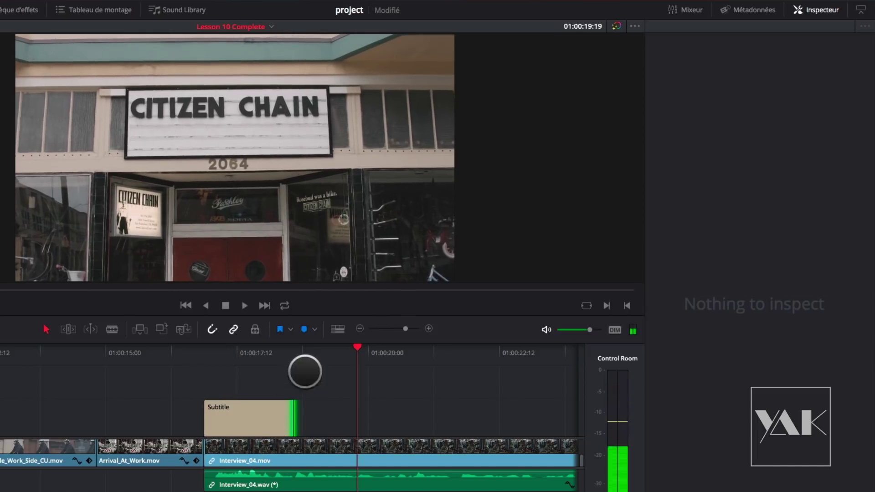
pyautogui.click(239, 357)
pyautogui.click(250, 433)
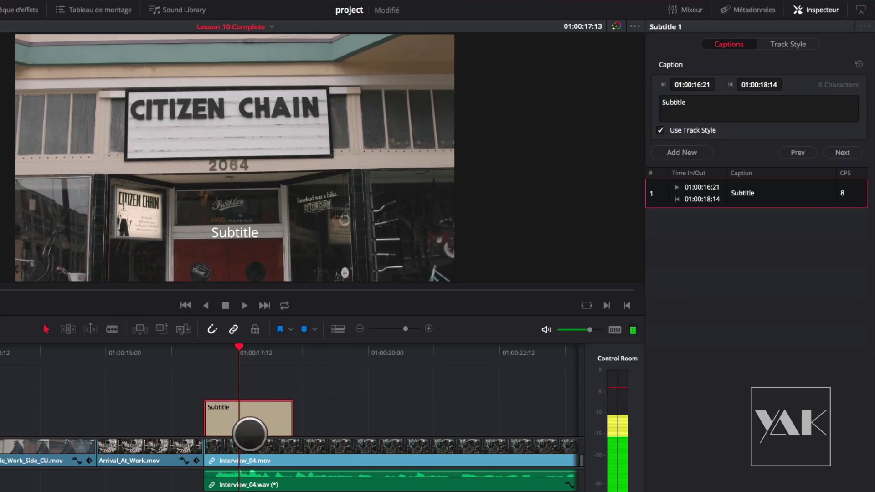
pyautogui.doubleClick(691, 104)
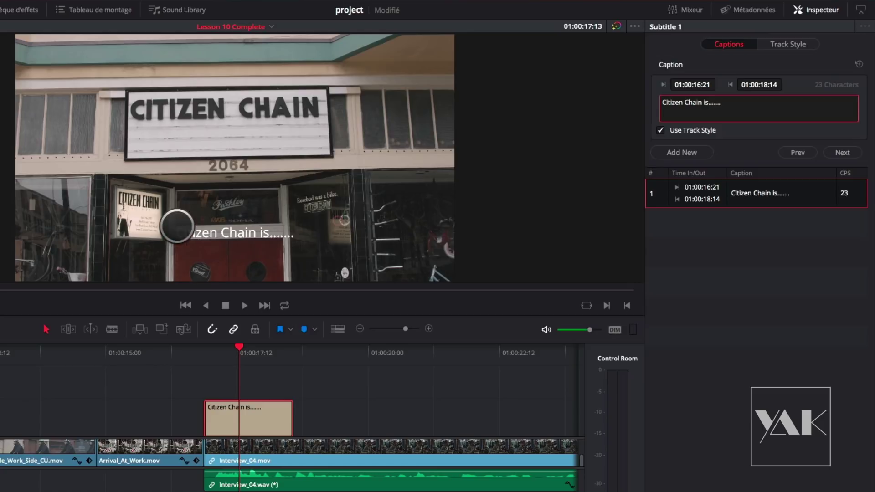
# - Check the caption against the interview audio and trim its end to 01:00:18:01
pyautogui.click(252, 352)
pyautogui.moveTo(251, 352); pyautogui.dragTo(239, 355)
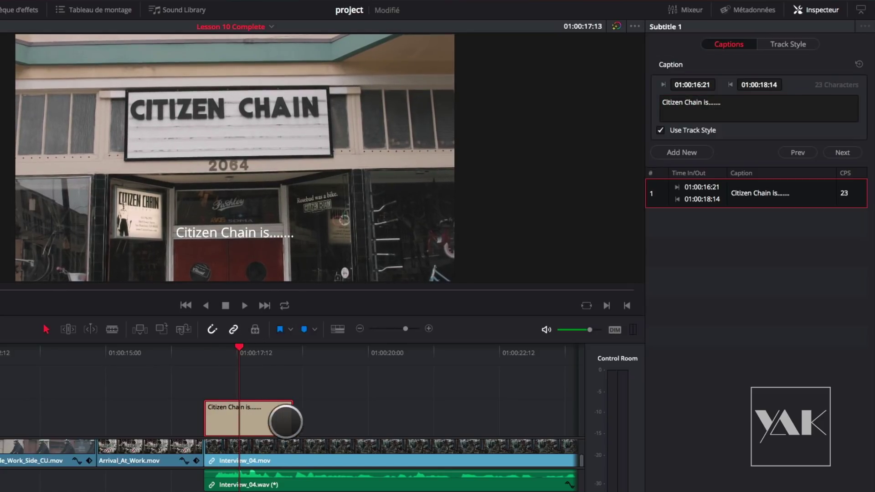
pyautogui.moveTo(284, 420); pyautogui.dragTo(257, 416)
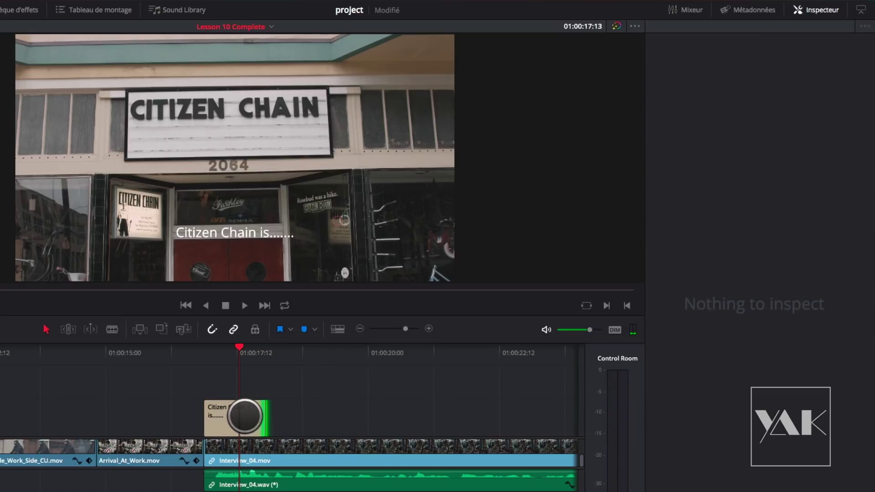
pyautogui.click(245, 416)
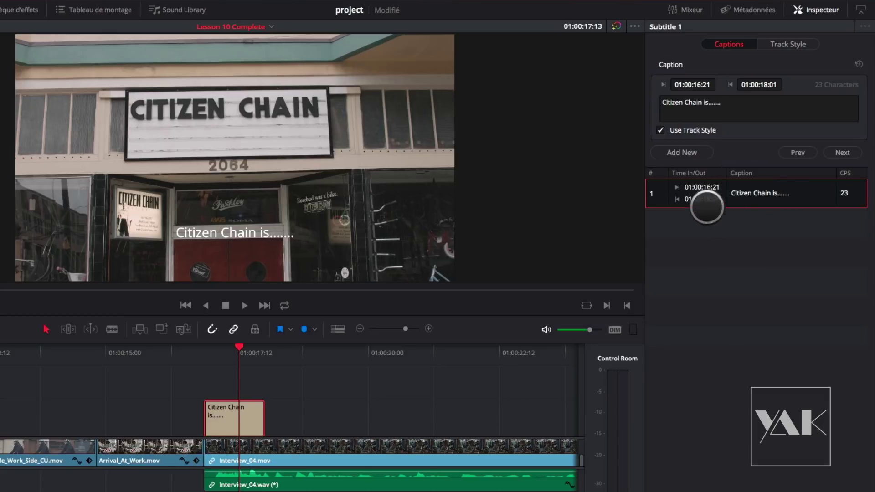
# - Add two new captions directly after the first one, starting at 01:00:18:01
pyautogui.moveTo(245, 346); pyautogui.dragTo(266, 351)
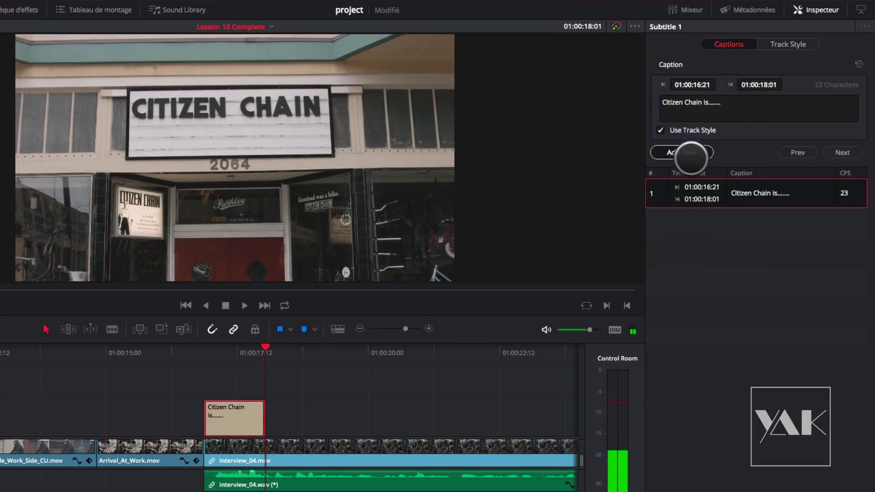
pyautogui.click(687, 155)
pyautogui.click(687, 154)
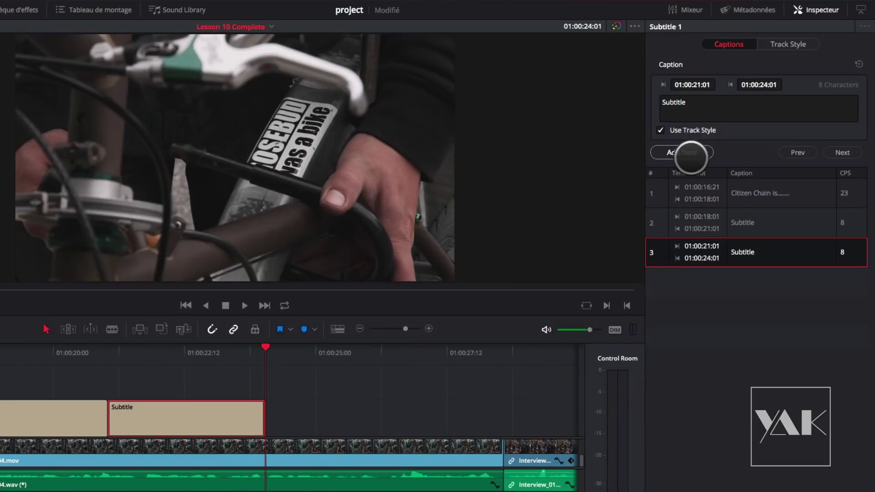
pyautogui.hotkey('ctrl', '-')
pyautogui.hotkey('ctrl', '-')
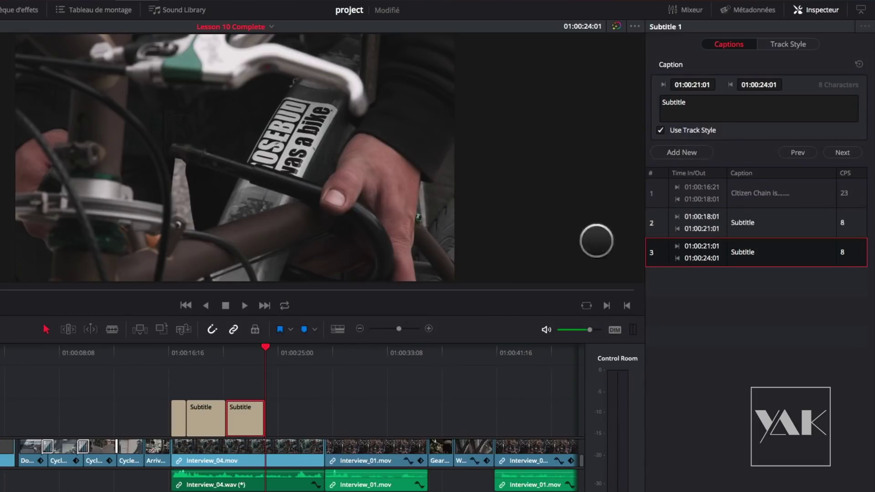
# - Go to the first and second captions in the caption list and slightly trim the second one's end
pyautogui.click(772, 197)
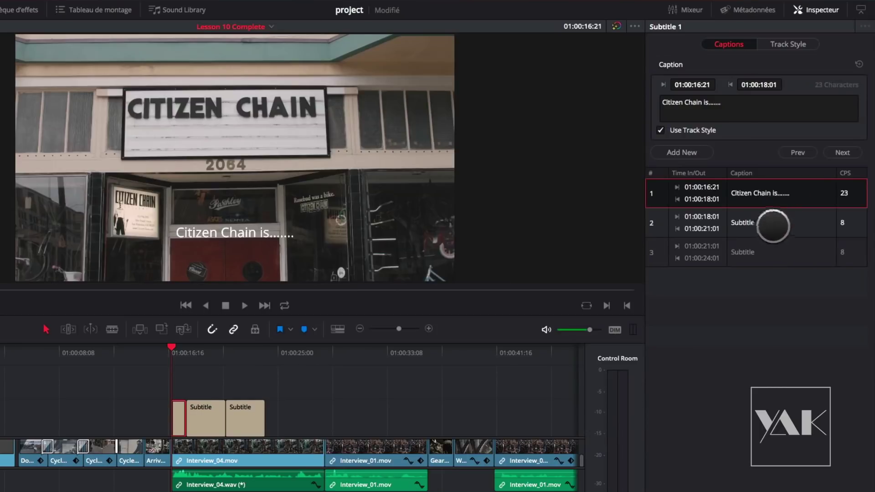
pyautogui.click(773, 228)
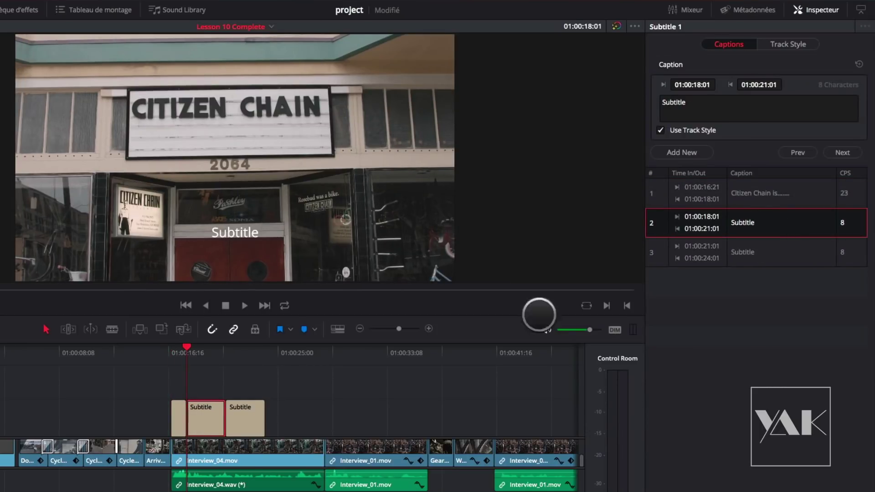
pyautogui.click(223, 419)
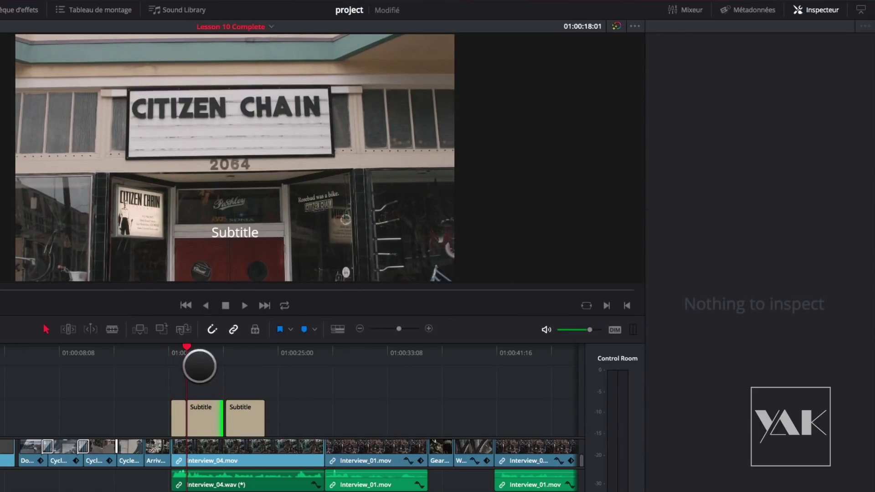
# - Play through the second caption, then select the first caption and return the playhead to its start at 01:00:16:21
pyautogui.press('space')
pyautogui.click(203, 418)
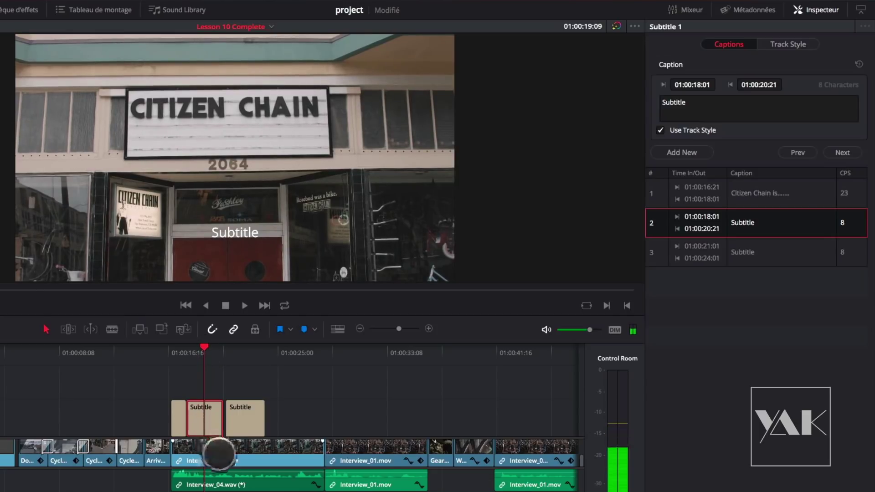
pyautogui.click(179, 419)
pyautogui.click(179, 354)
pyautogui.moveTo(178, 354); pyautogui.dragTo(182, 361)
pyautogui.click(178, 419)
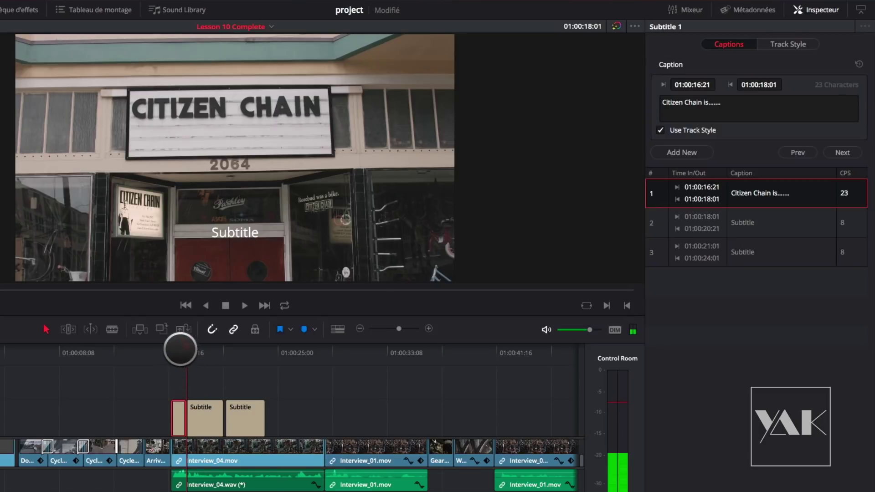
pyautogui.click(179, 354)
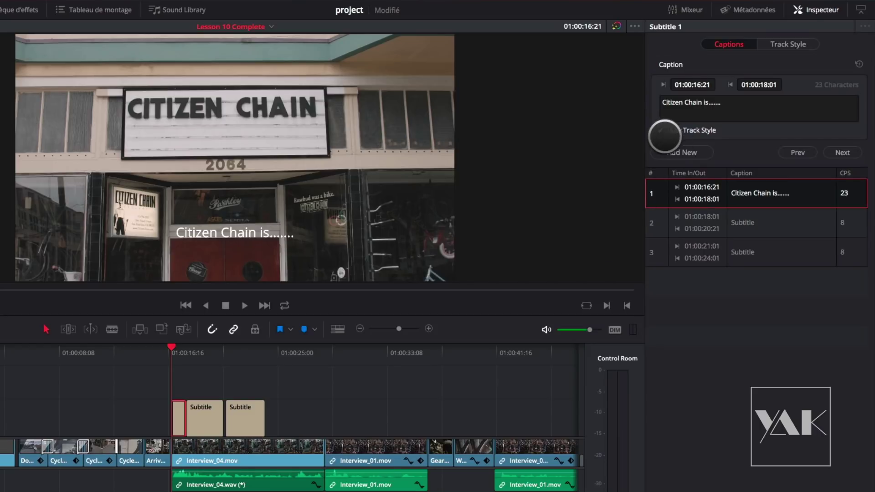
# - Detach the first caption from the track style and set its font to Microsoft Sans Serif
pyautogui.click(660, 130)
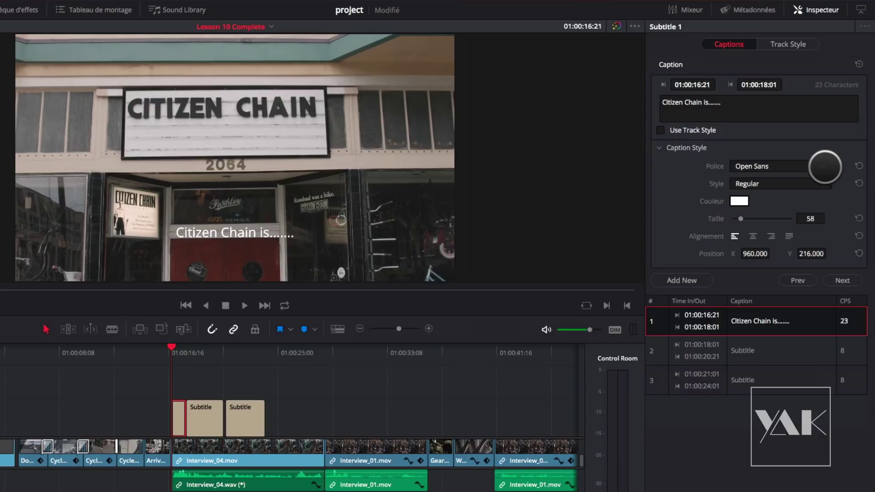
pyautogui.click(825, 167)
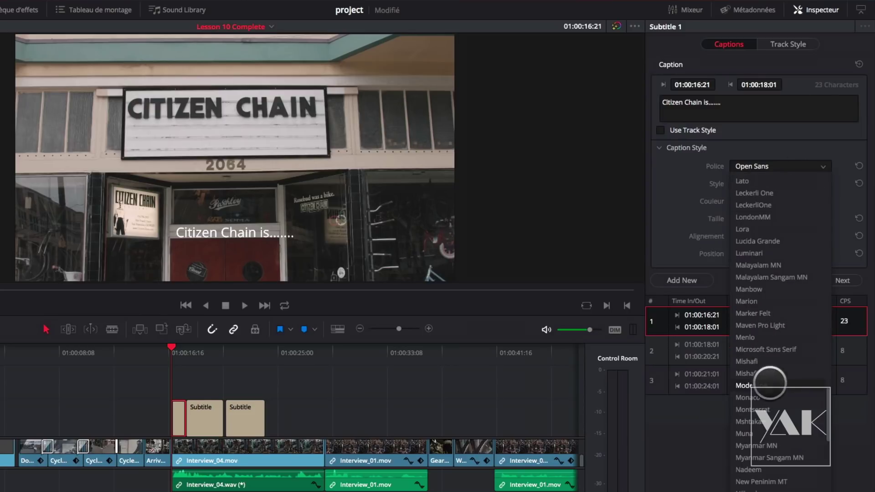
pyautogui.click(770, 349)
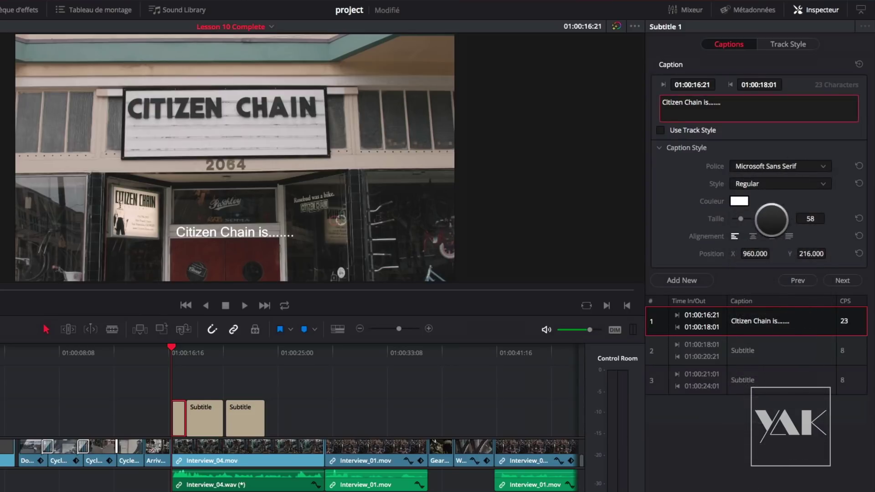
# - Set the first caption's text size to 158, align it left and lower its Y position to 139
pyautogui.moveTo(744, 219); pyautogui.dragTo(755, 219)
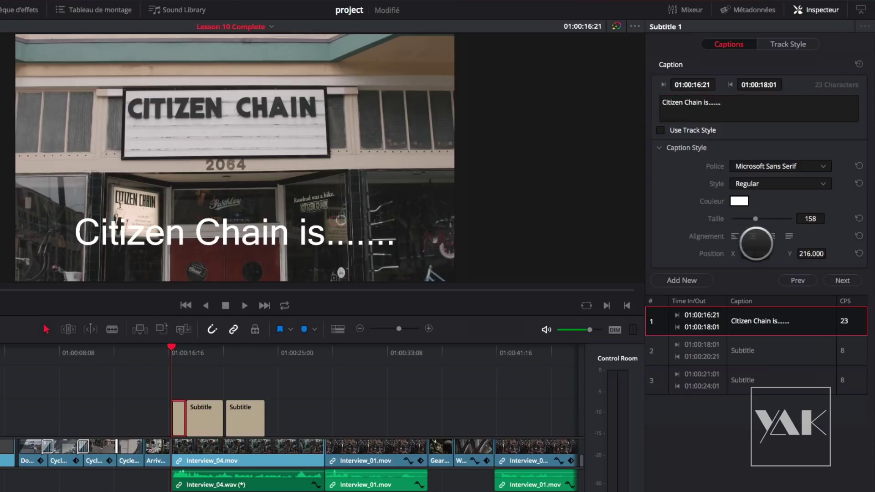
pyautogui.click(734, 236)
pyautogui.moveTo(811, 255); pyautogui.dragTo(754, 232)
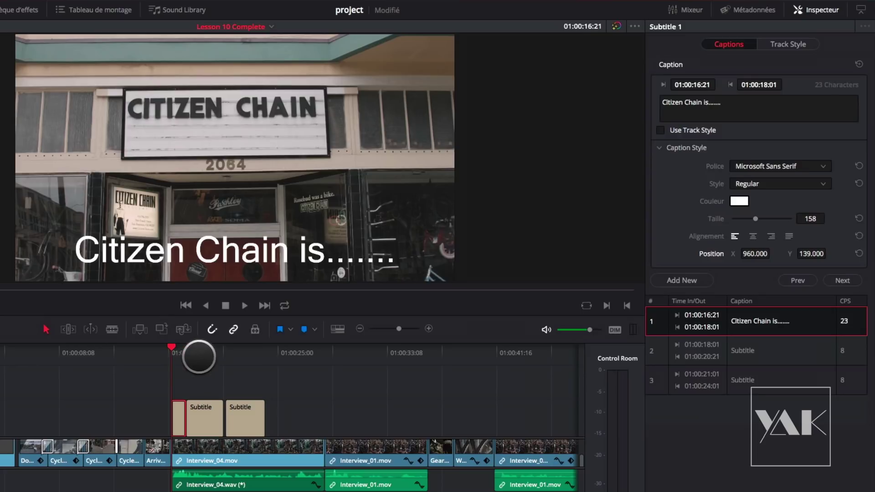
# - Add three new consecutive captions starting at 01:00:22:20, over the third caption's second half
pyautogui.click(206, 353)
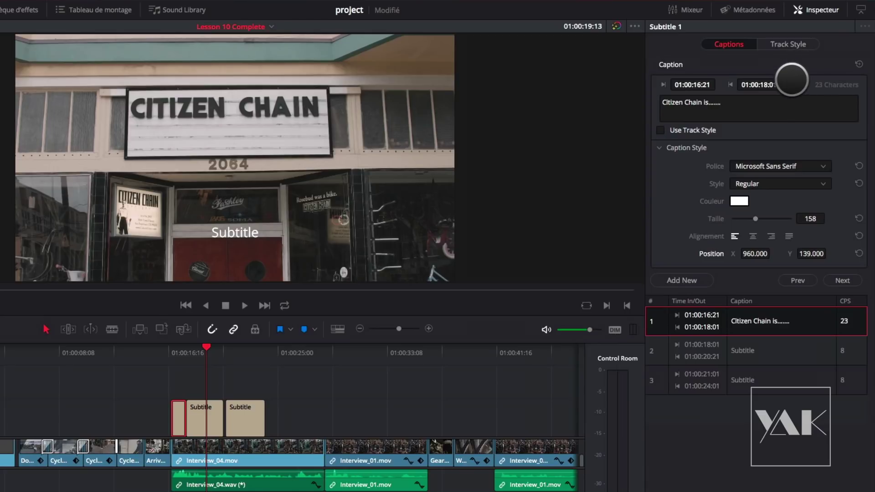
pyautogui.moveTo(202, 350); pyautogui.dragTo(266, 352)
pyautogui.click(246, 351)
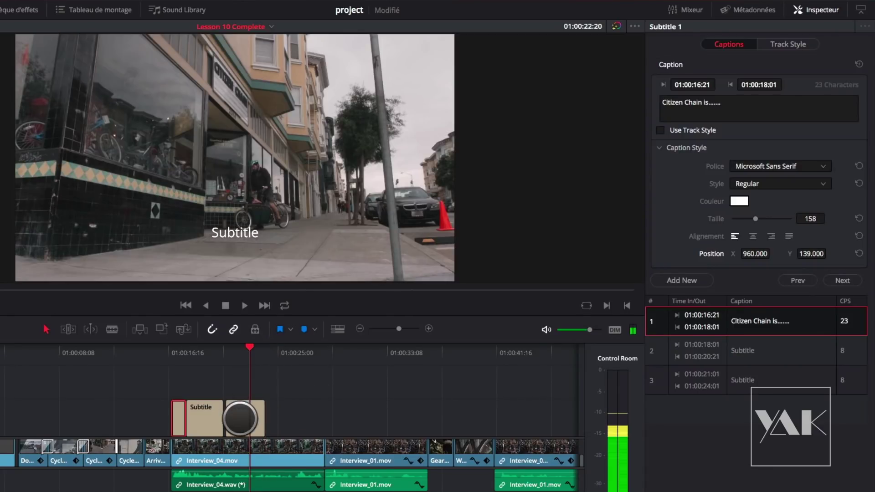
pyautogui.click(247, 407)
pyautogui.click(684, 153)
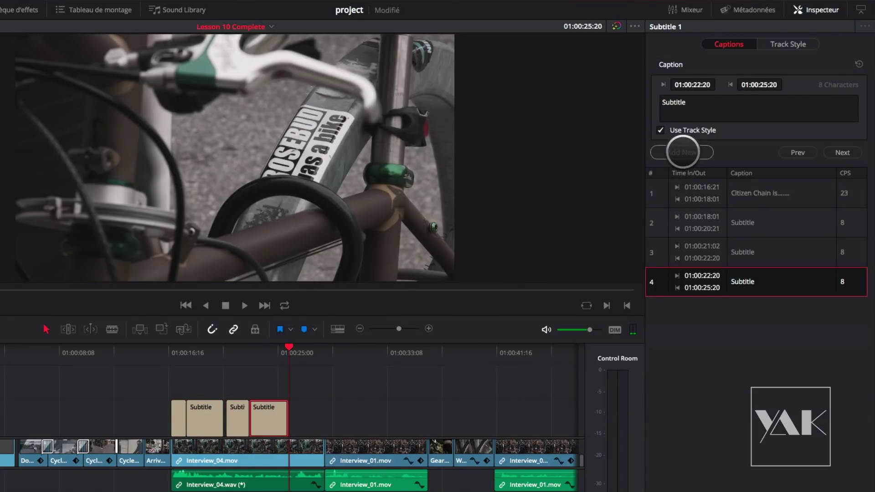
pyautogui.click(684, 152)
pyautogui.click(683, 152)
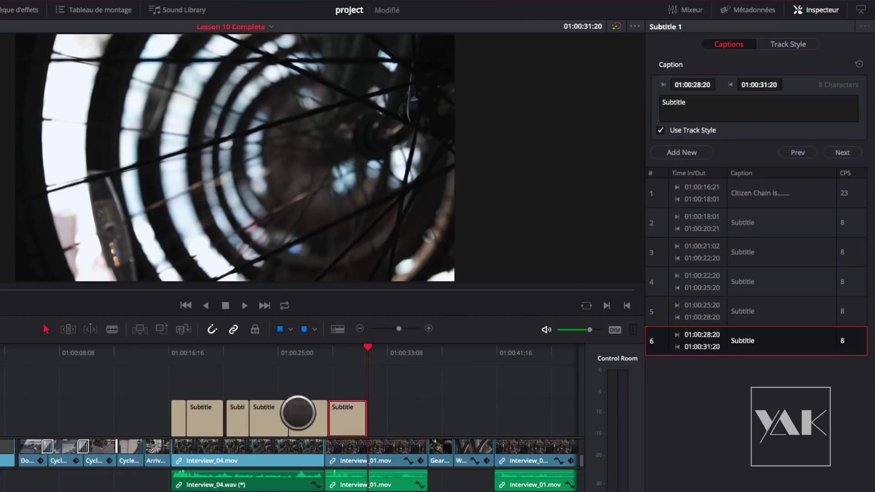
# - Replace the fourth caption's text with "blablabla" and scrub through the timeline to check it
pyautogui.moveTo(358, 351); pyautogui.dragTo(251, 364)
pyautogui.click(276, 417)
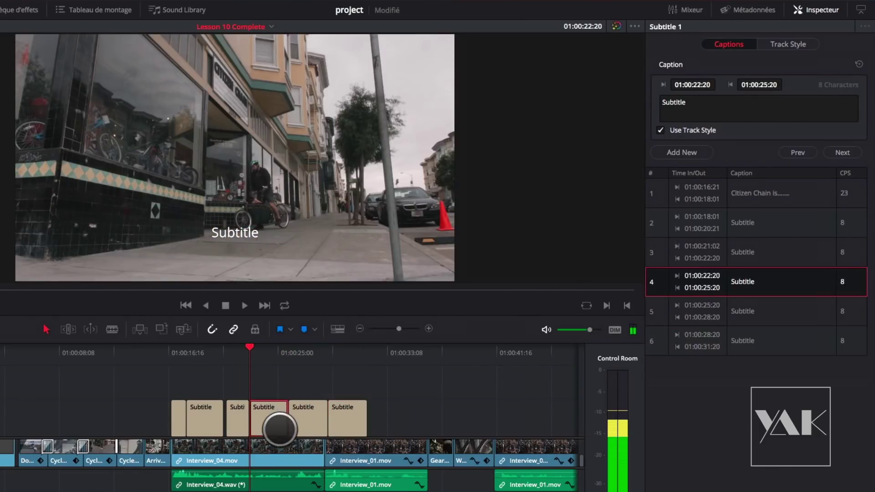
pyautogui.click(707, 112)
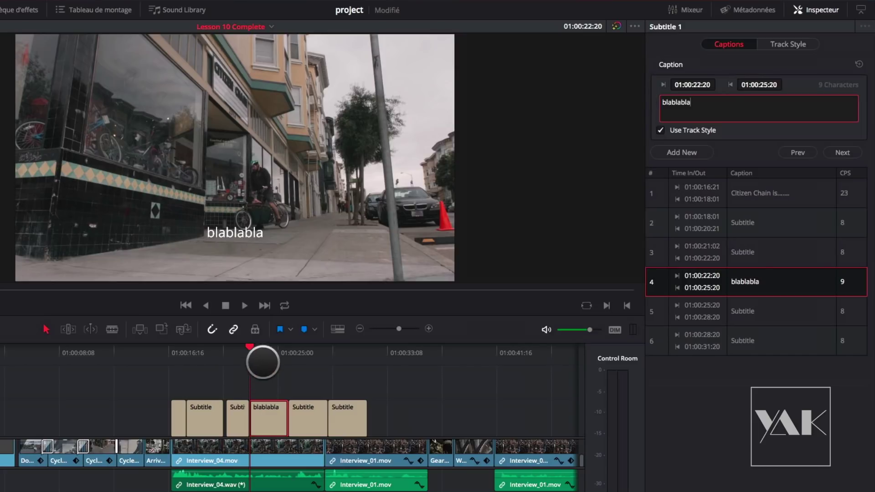
pyautogui.click(267, 360)
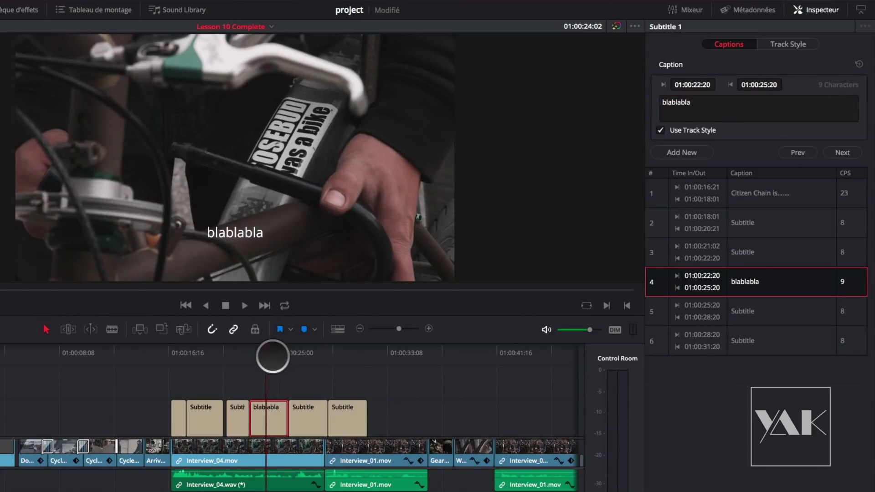
pyautogui.click(306, 354)
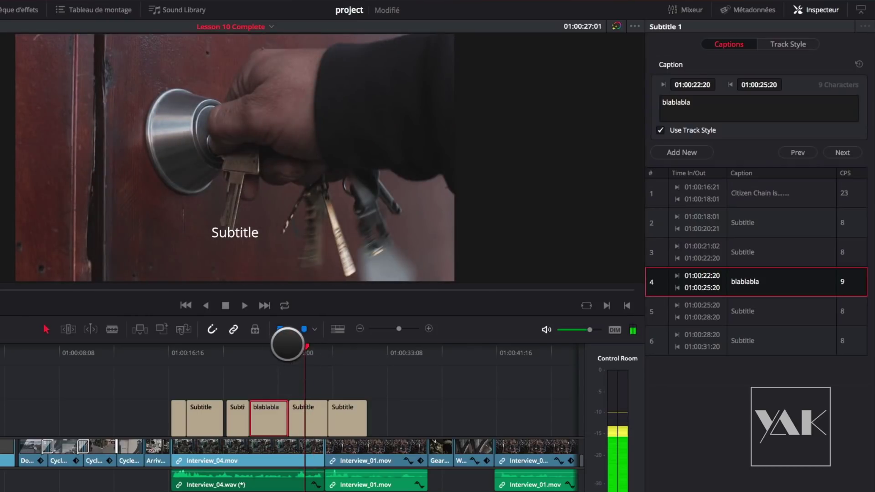
pyautogui.moveTo(299, 351); pyautogui.dragTo(264, 405)
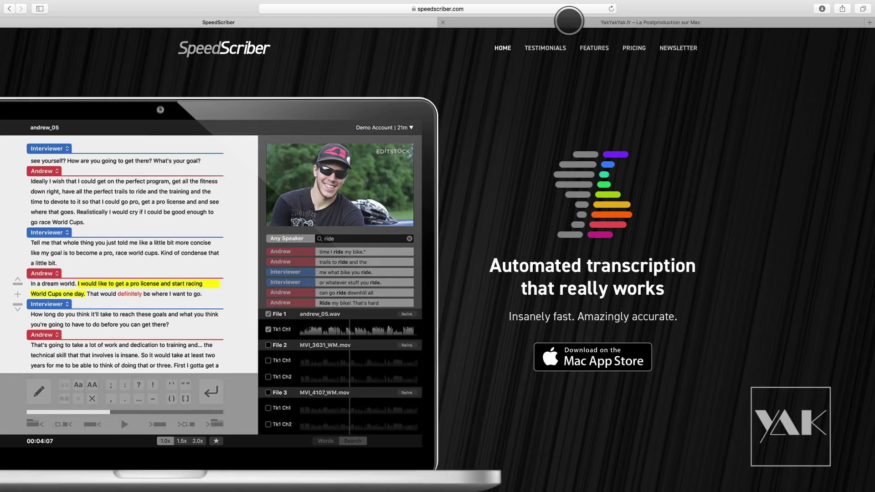
# - Look through the YakYakYak.fr articles for the Final Cut Pro X subtitle episodes, including the one on SpeedScriber 2
pyautogui.click(569, 21)
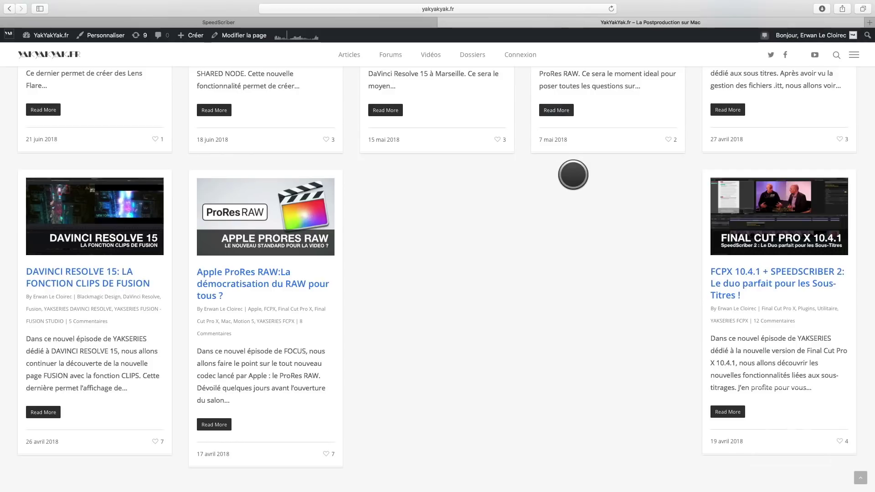
pyautogui.scroll(10, 573, 173)
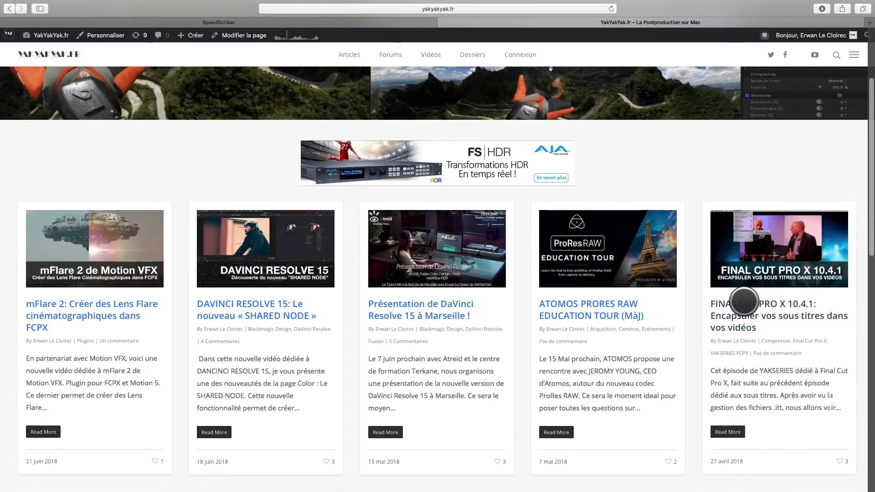
pyautogui.scroll(-6, 740, 299)
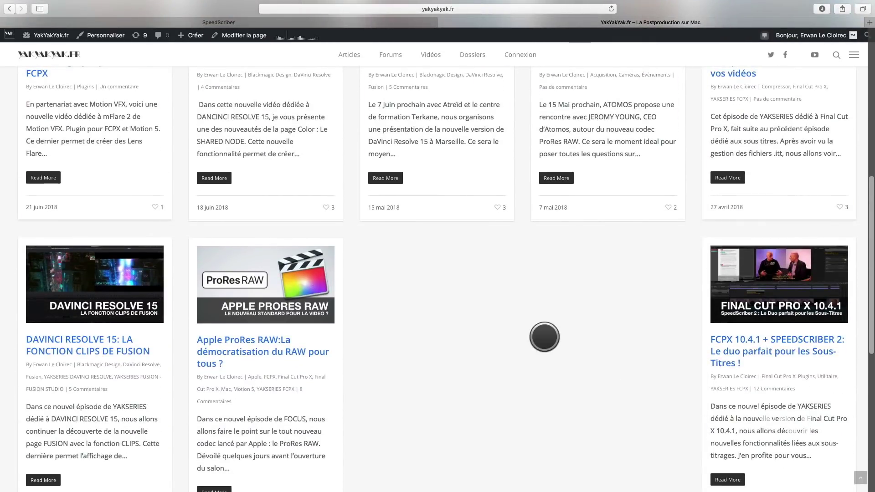
pyautogui.scroll(3, 544, 337)
# - Switch to SpeedScriber and import Citizen_Chain.mov from the desktop
pyautogui.hotkey('ctrl', 'Right')
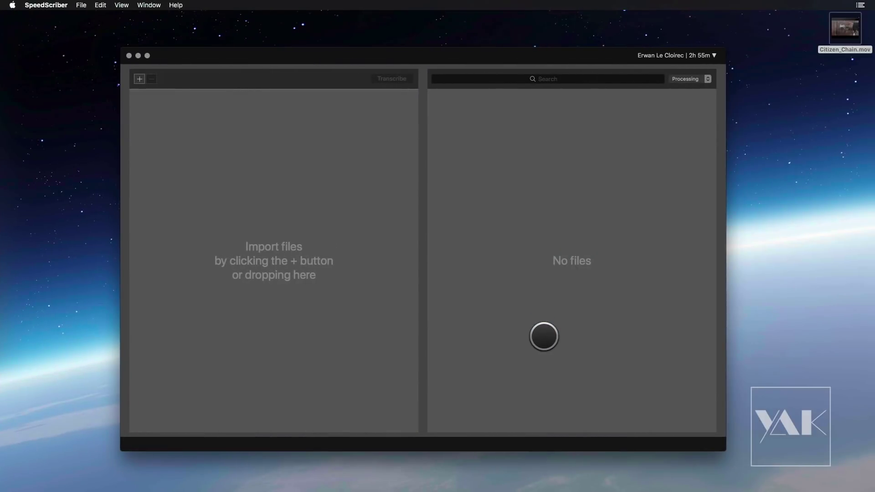
pyautogui.moveTo(838, 32)
pyautogui.mouseDown()
pyautogui.moveTo(829, 91)
pyautogui.moveTo(842, 33)
pyautogui.mouseUp()
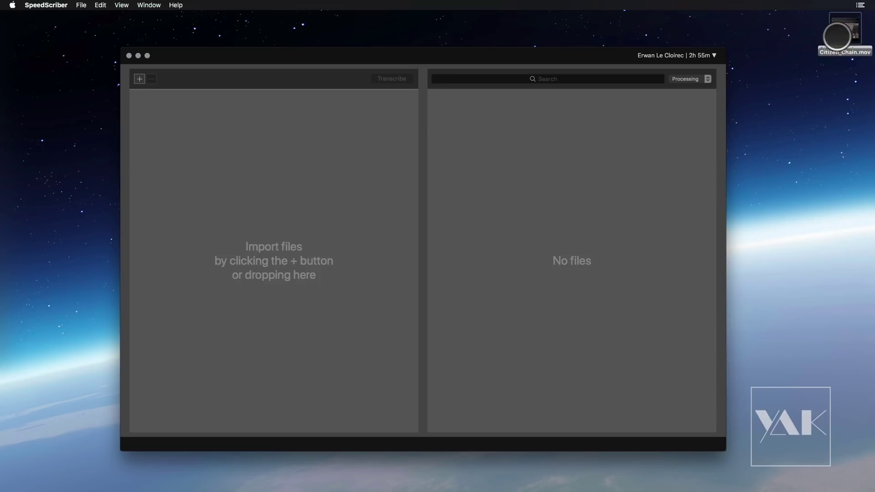
pyautogui.moveTo(408, 54); pyautogui.dragTo(404, 53)
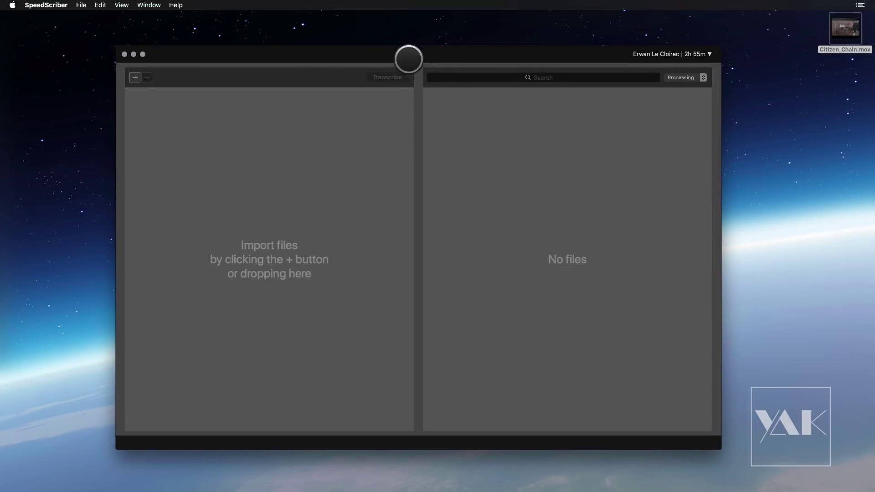
pyautogui.moveTo(836, 33); pyautogui.dragTo(195, 114)
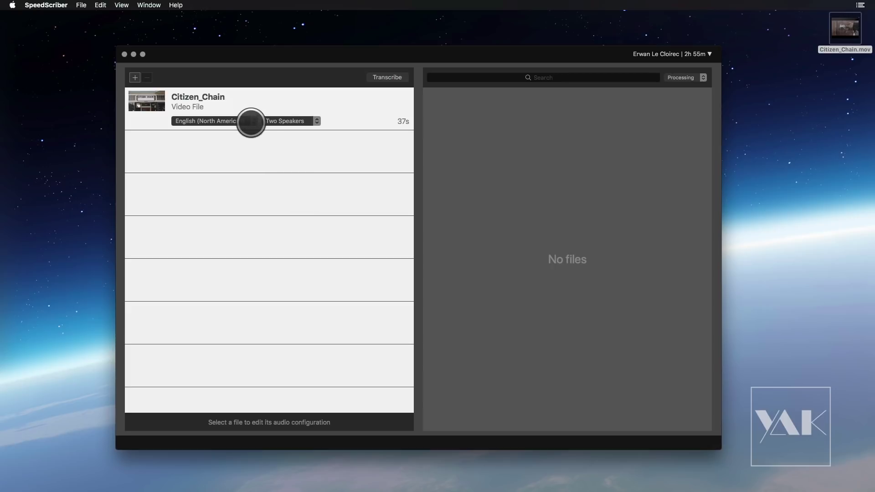
# - Set Citizen_Chain's language to English (Australian) with one speaker and transcribe the file
pyautogui.click(252, 120)
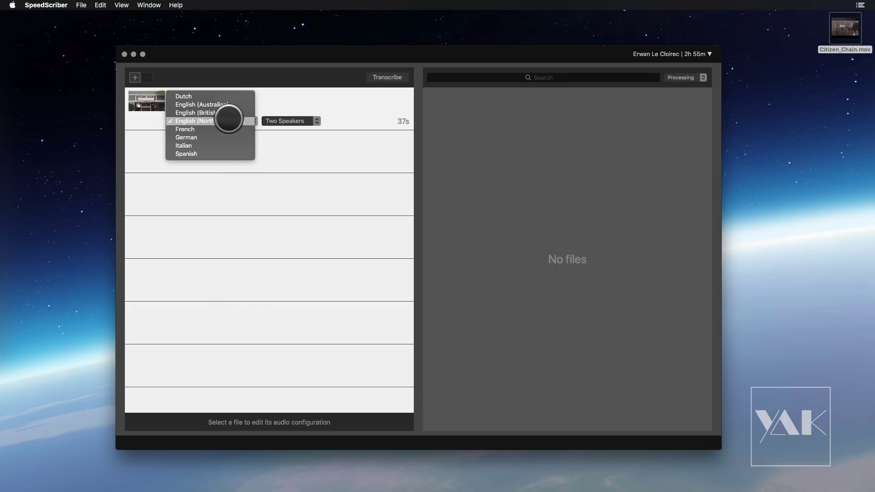
pyautogui.click(213, 105)
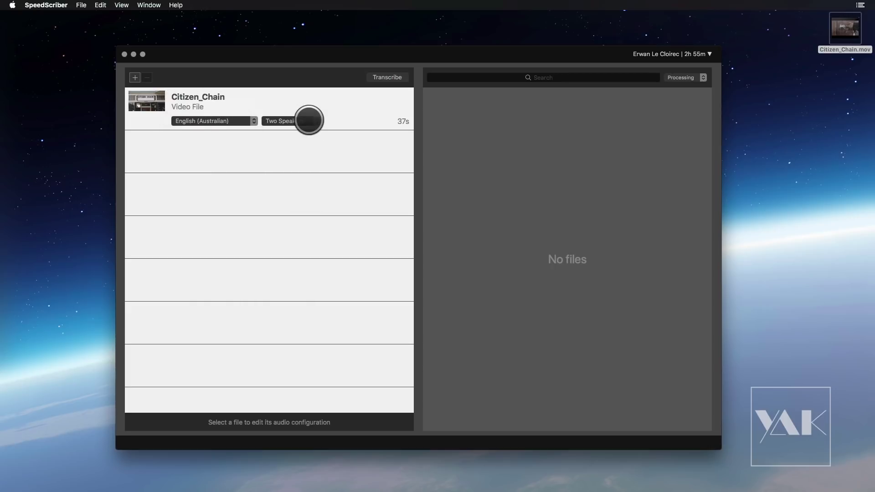
pyautogui.click(317, 121)
pyautogui.click(293, 112)
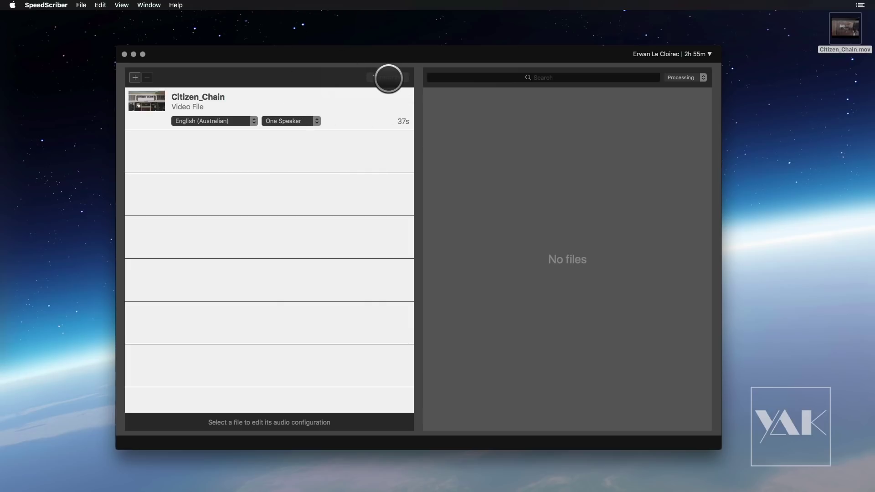
pyautogui.click(388, 78)
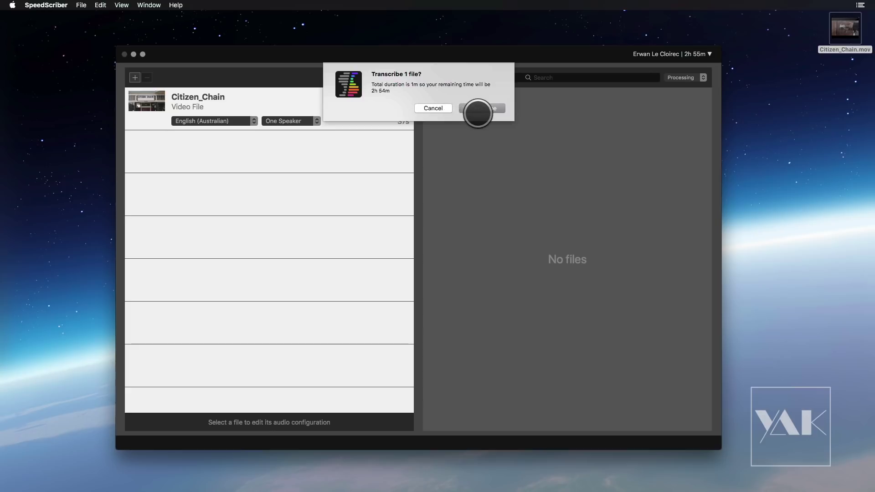
pyautogui.click(481, 107)
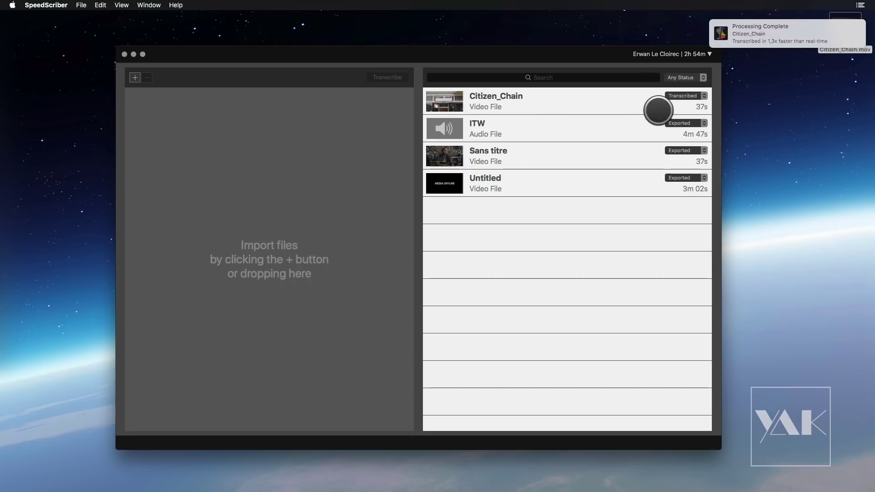
# - Open the Citizen_Chain transcript and play its opening sentences to check the text against the audio
pyautogui.click(623, 106)
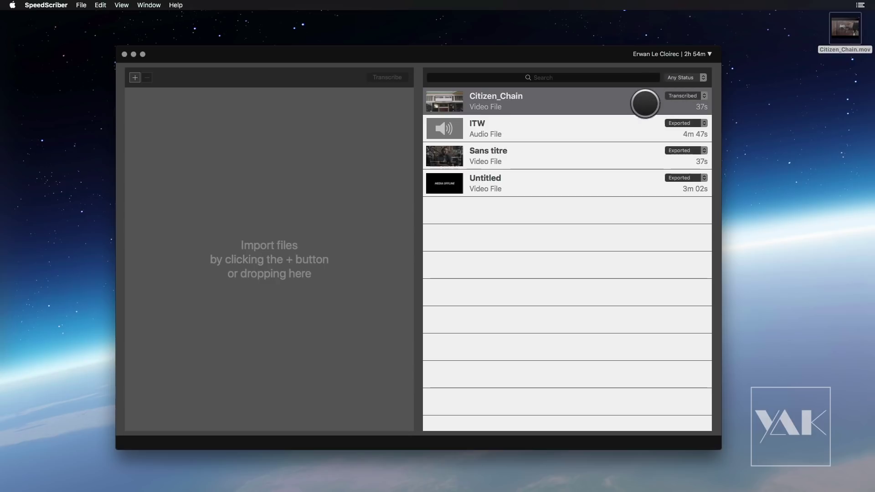
pyautogui.doubleClick(604, 109)
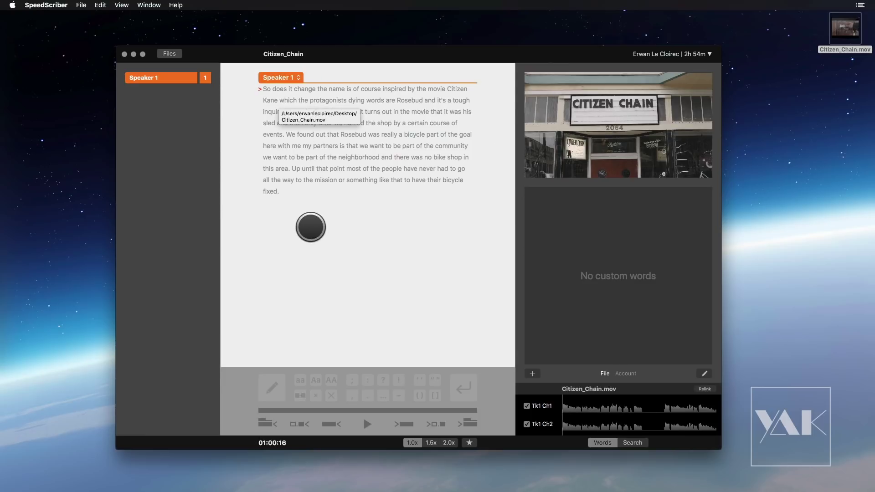
pyautogui.click(368, 424)
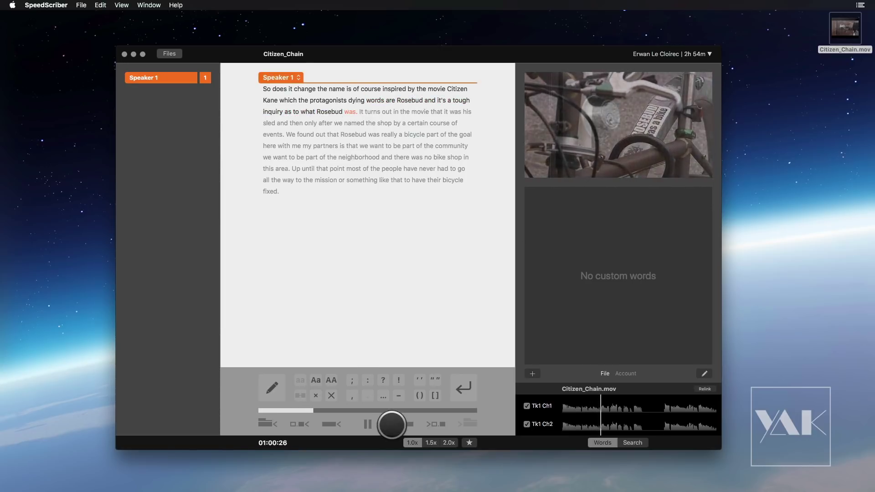
pyautogui.click(365, 423)
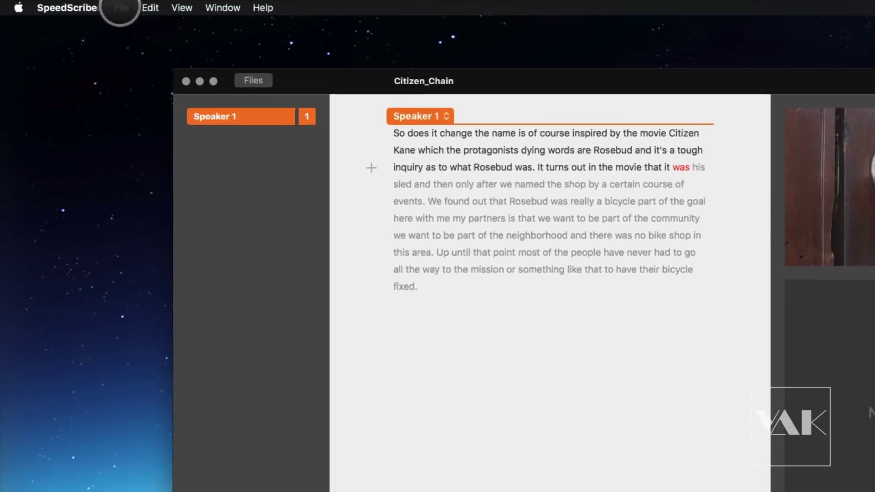
# - Export the Citizen_Chain transcript to the desktop as a SubRip (.srt) file with Auto caption pages, no speaker names and Absolute Time timestamps
pyautogui.click(120, 8)
pyautogui.moveTo(199, 44)
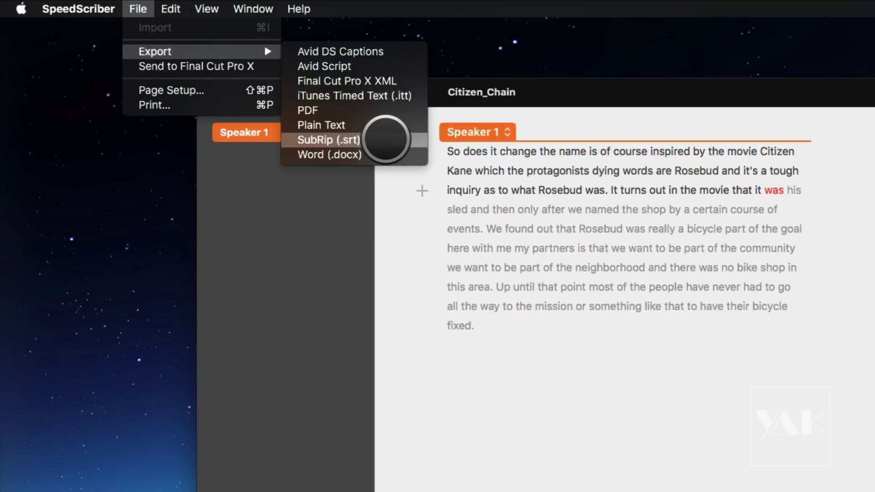
pyautogui.click(386, 139)
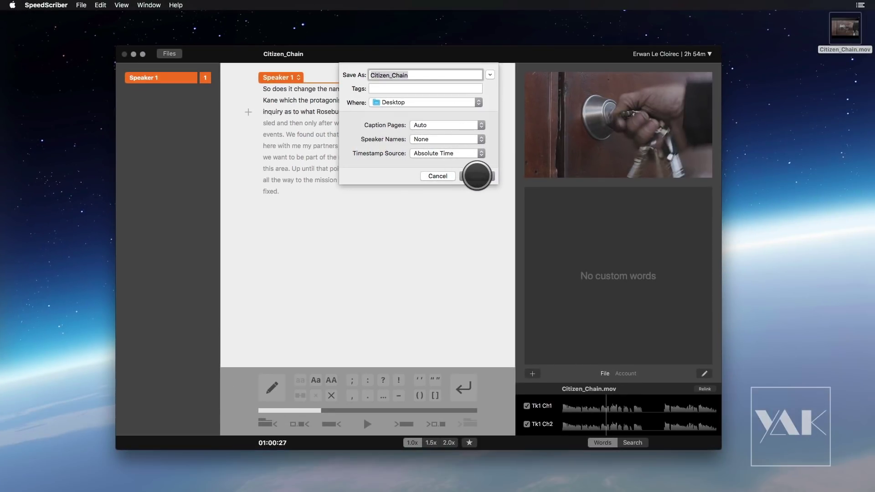
pyautogui.click(477, 175)
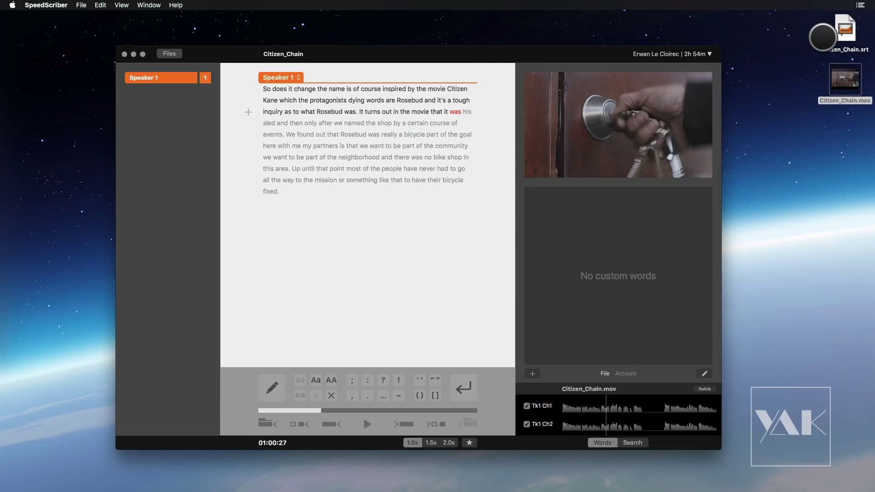
# - Switch to DaVinci Resolve and import Citizen_Chain.srt from the desktop into the media pool's Master bin
pyautogui.hotkey('ctrl', 'Left')
pyautogui.hotkey('ctrl', 'Left')
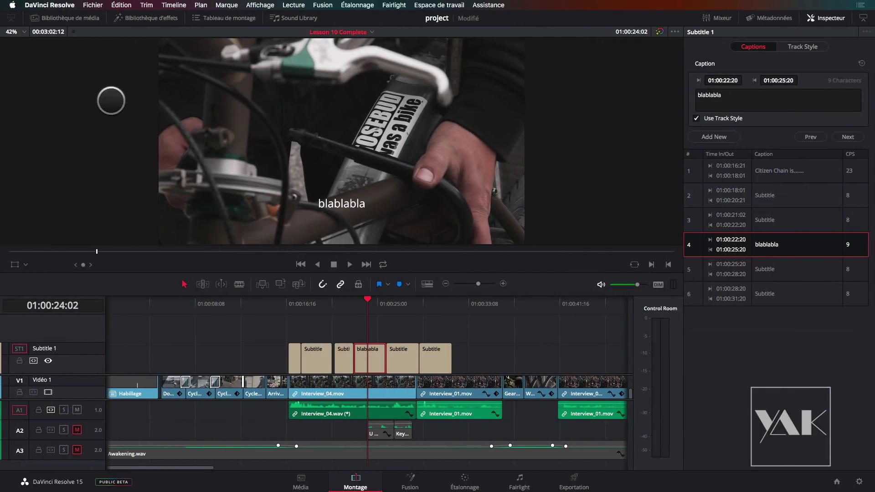
pyautogui.click(73, 19)
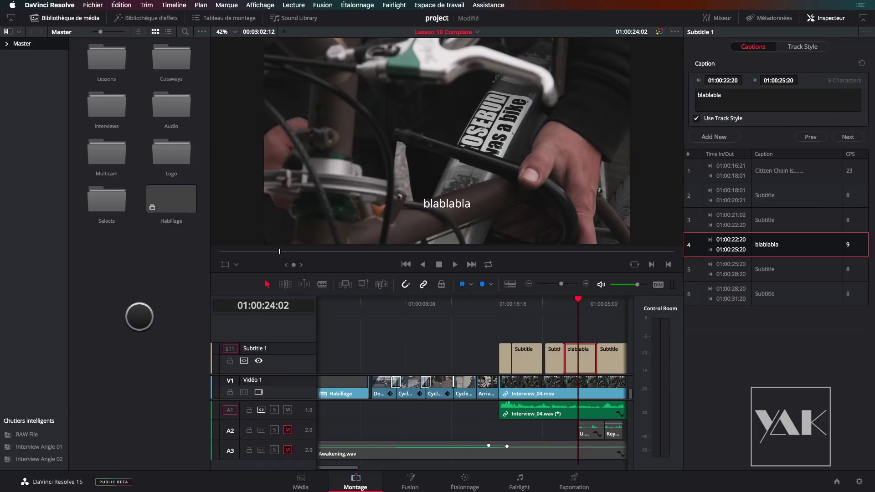
pyautogui.press('super+i')
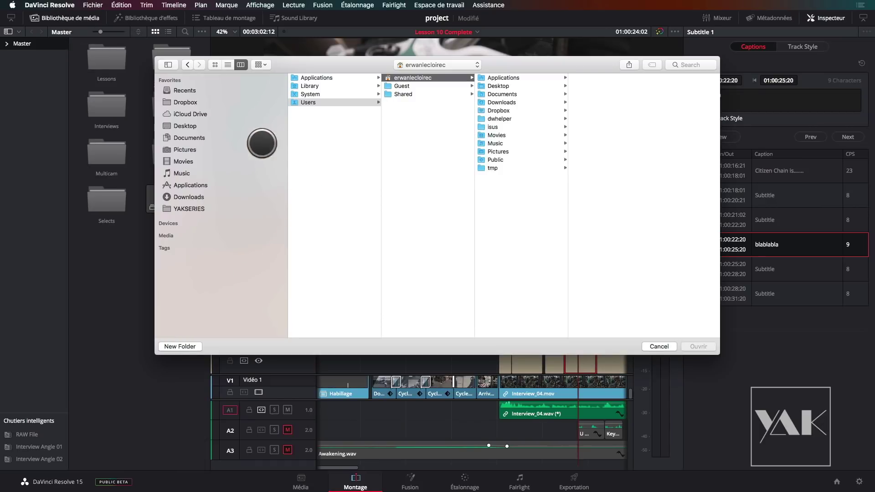
pyautogui.click(188, 126)
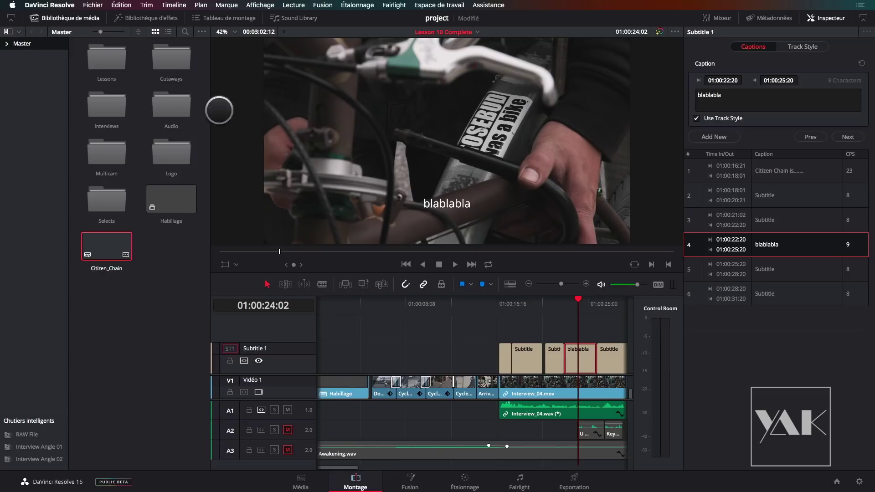
# - Delete all the existing manual captions from the Subtitle 1 track
pyautogui.click(826, 18)
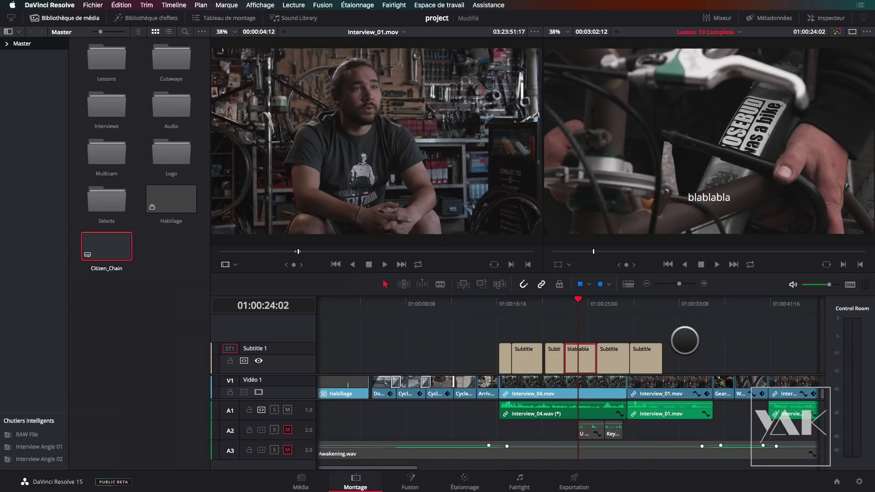
pyautogui.scroll(1, 672, 323)
pyautogui.moveTo(673, 325); pyautogui.dragTo(504, 358)
pyautogui.press('Delete')
# - Place the Citizen_Chain subtitles on the Subtitle 1 track, starting at 01:00:16:21 where the interview begins
pyautogui.moveTo(576, 299); pyautogui.dragTo(504, 299)
pyautogui.moveTo(90, 240); pyautogui.dragTo(480, 367)
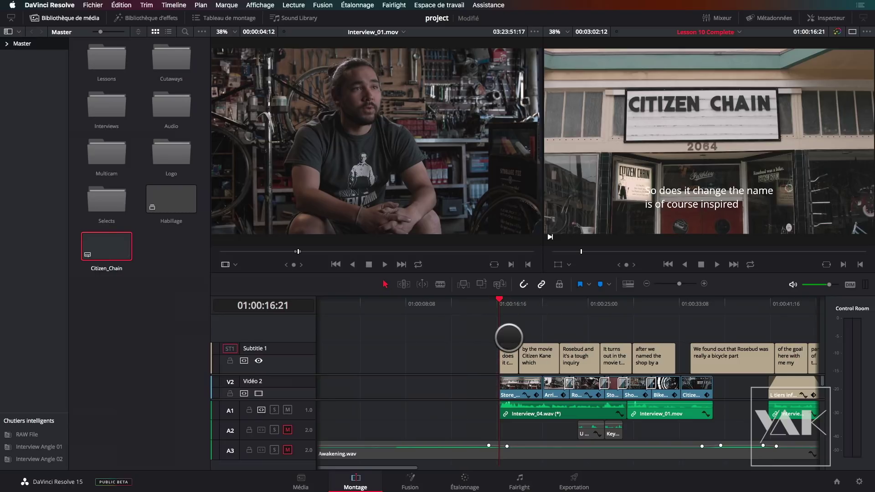
pyautogui.hscroll(5, 508, 338)
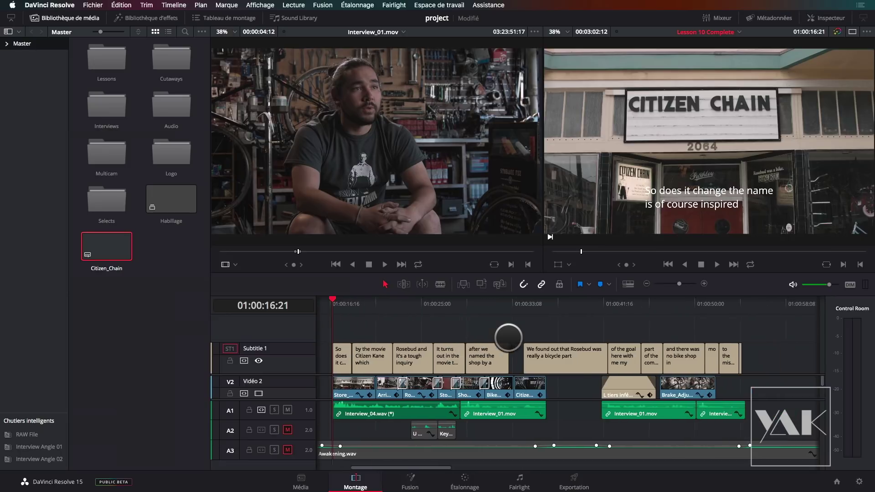
pyautogui.hscroll(-1, 508, 338)
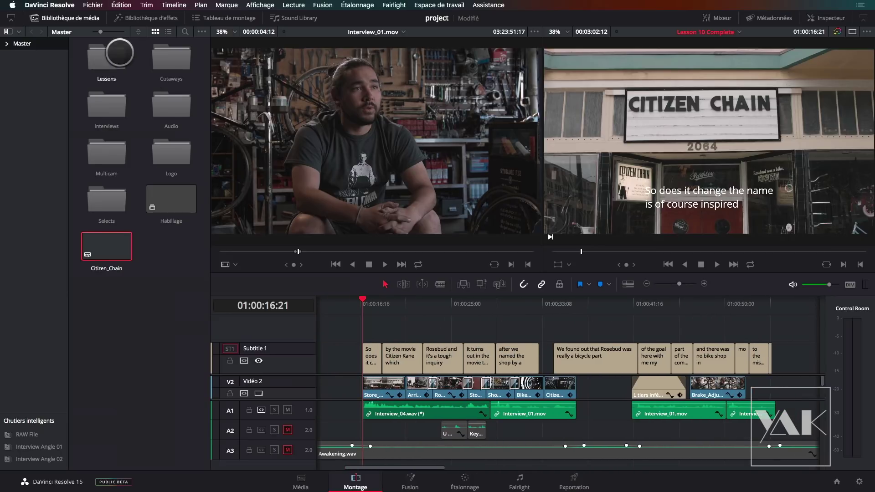
pyautogui.click(73, 18)
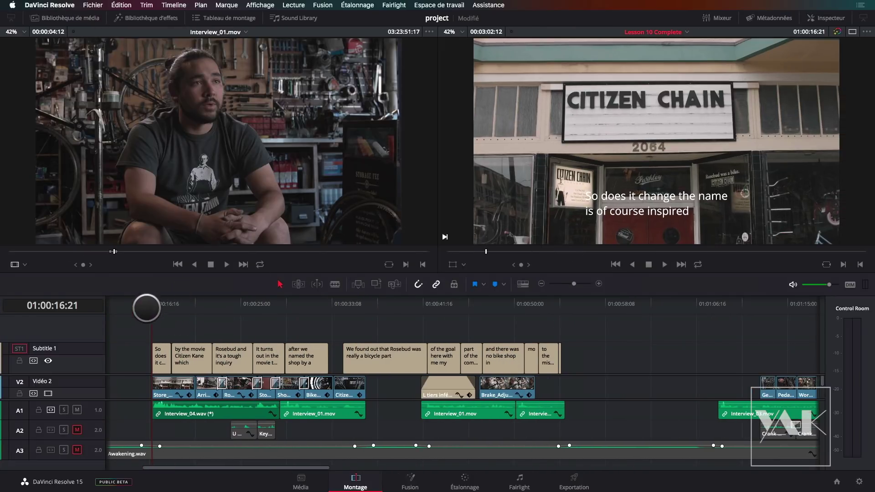
# - Play the opening of the interview to check the imported captions' sync, and return the playhead to 01:00:16:21
pyautogui.press('space')
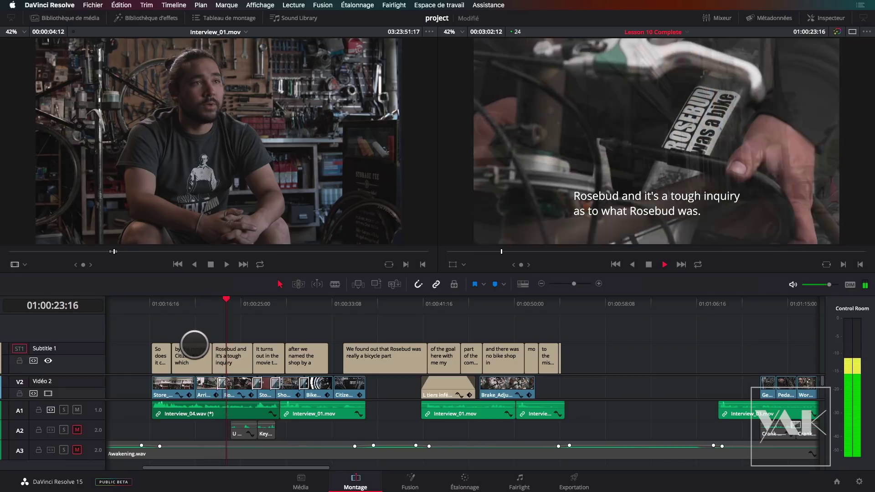
pyautogui.press('space')
pyautogui.moveTo(300, 310); pyautogui.dragTo(180, 319)
pyautogui.click(154, 324)
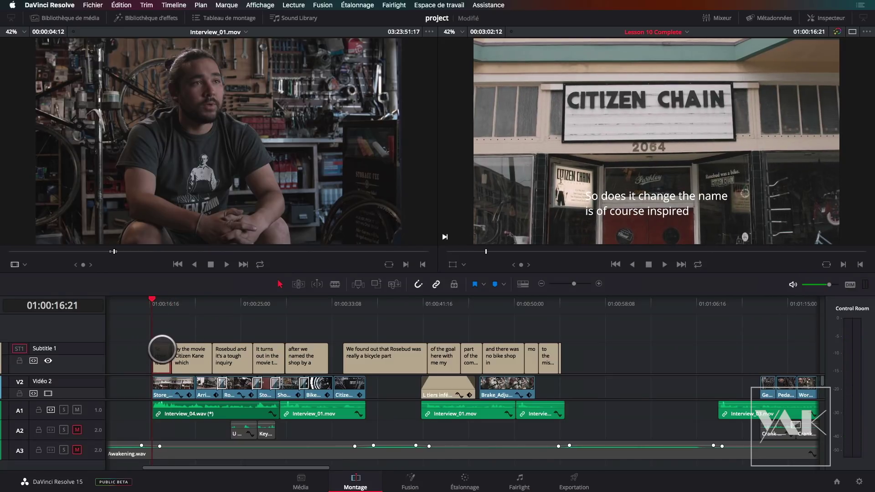
# - Replace "So does it change" with "Citizen Chain" in the first caption of Subtitle 1
pyautogui.click(826, 18)
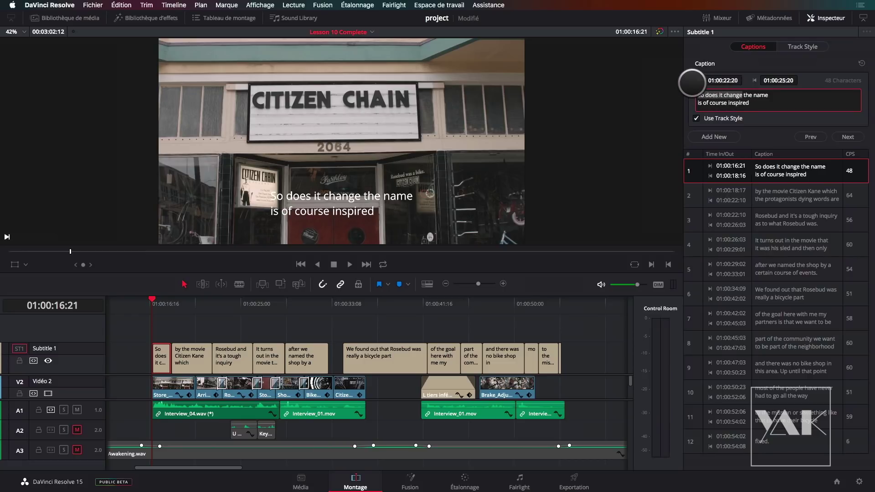
pyautogui.write('iti')
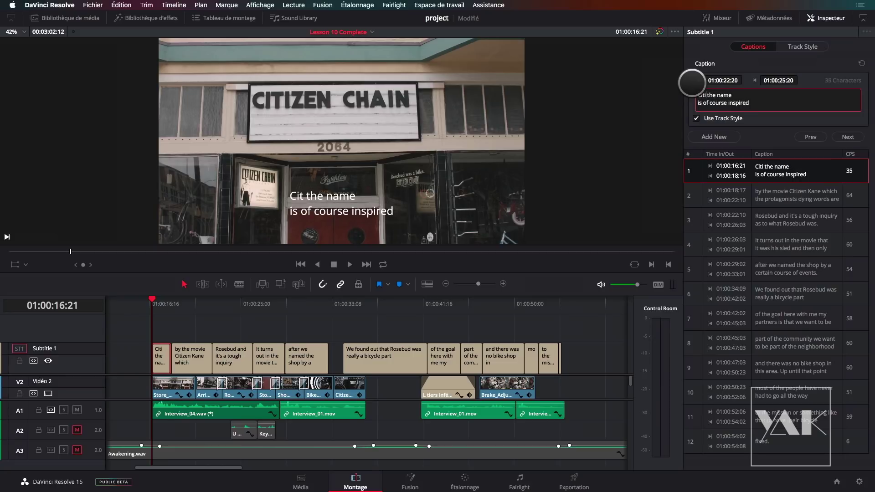
pyautogui.write('zen Chain')
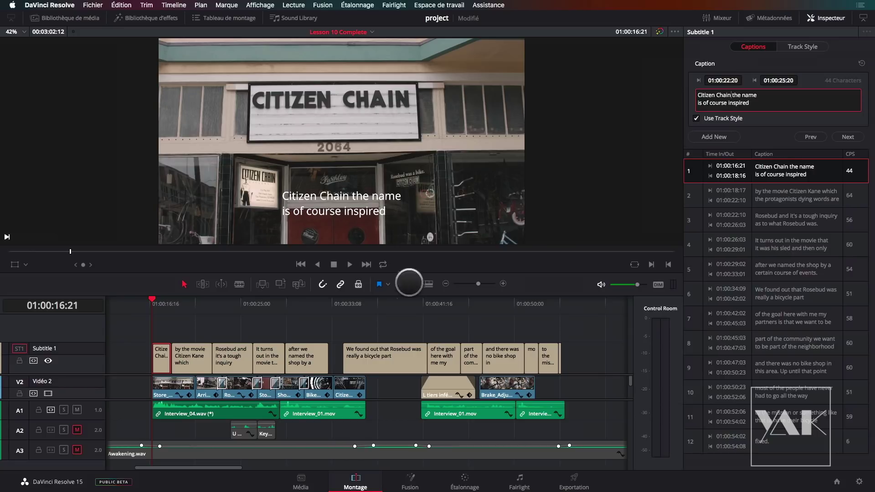
# - Play the timeline from 01:00:16:21 through the second caption to check the corrected text against the audio
pyautogui.click(148, 306)
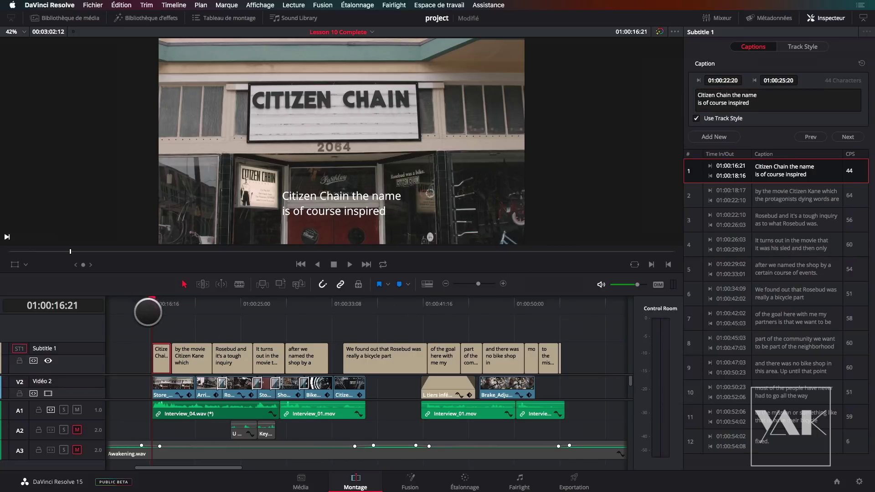
pyautogui.press('space')
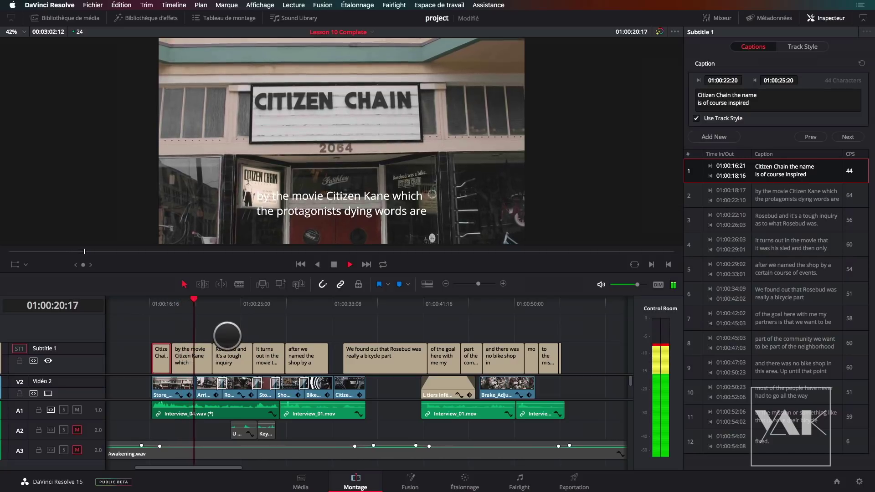
pyautogui.press('space')
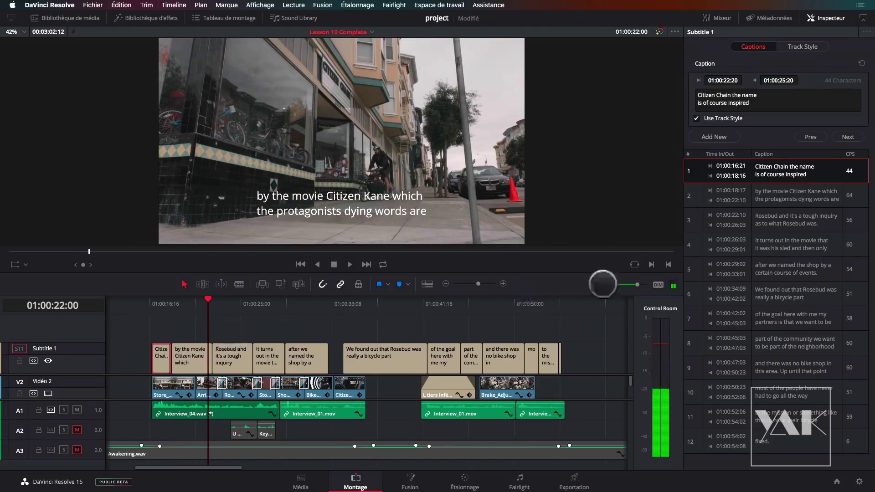
# - Go through the Subtitle 1 captions in the list to review their text on the picture, and return to the first one
pyautogui.click(791, 195)
pyautogui.click(791, 220)
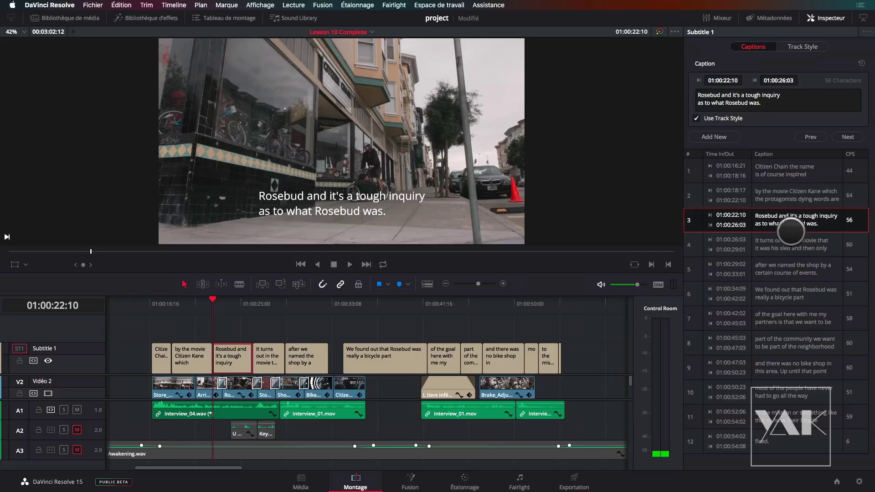
pyautogui.click(791, 244)
pyautogui.click(797, 266)
pyautogui.click(800, 294)
pyautogui.click(801, 318)
pyautogui.click(801, 367)
pyautogui.click(803, 319)
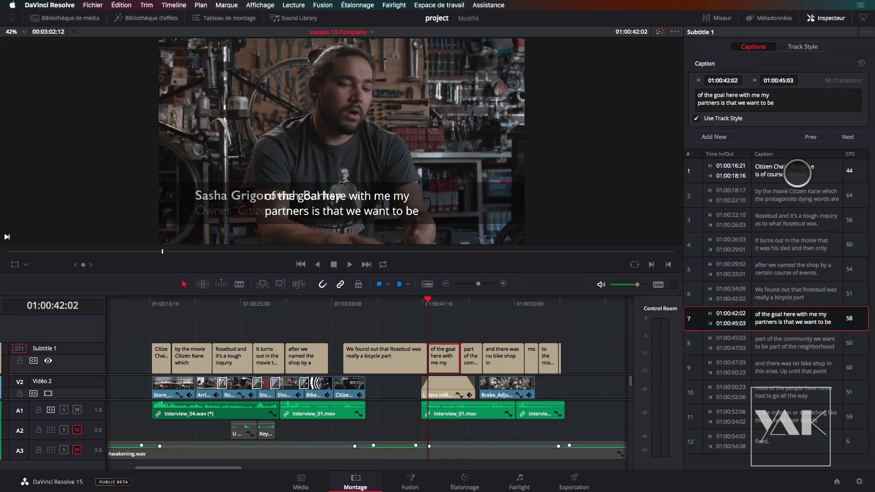
pyautogui.click(798, 173)
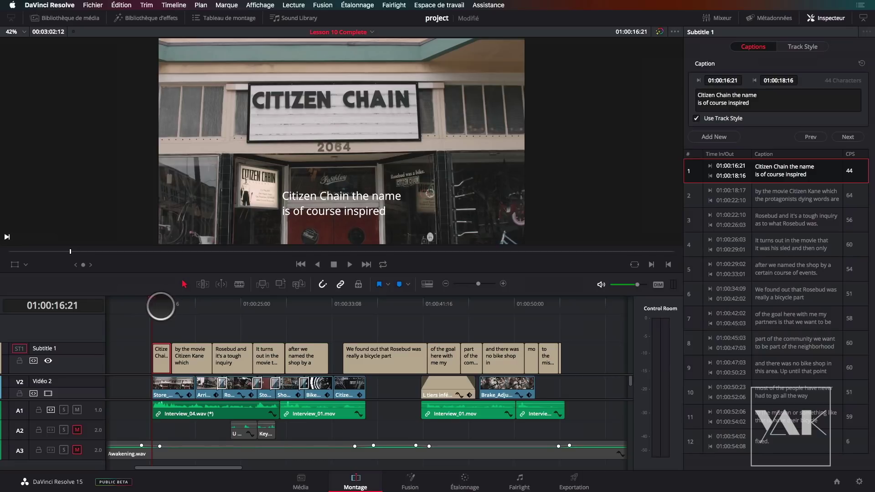
# - Scrub across the captions up to 01:00:31:08 to check their appearance, and return to the second caption at 01:00:18:17
pyautogui.click(172, 302)
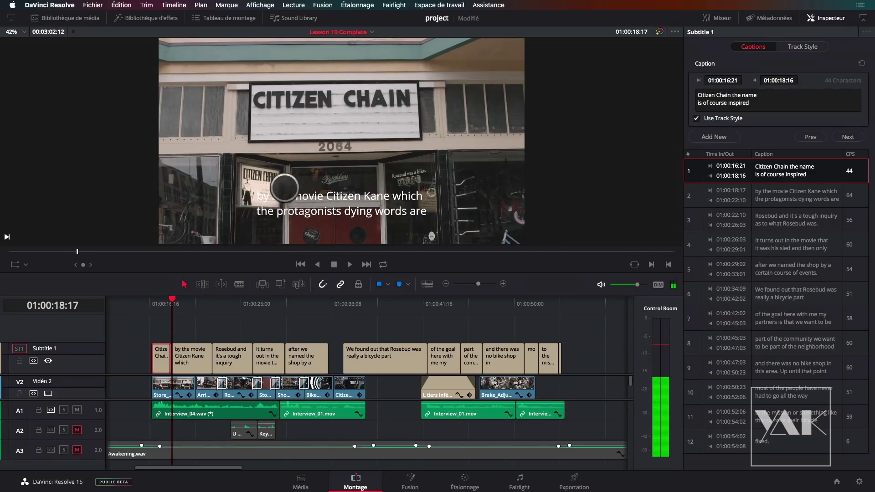
pyautogui.moveTo(188, 304); pyautogui.dragTo(310, 309)
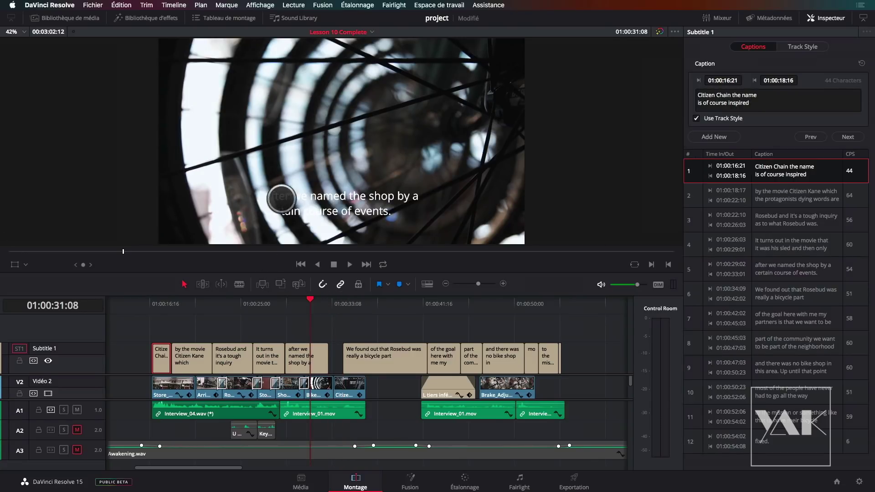
pyautogui.click(171, 312)
pyautogui.moveTo(198, 303); pyautogui.dragTo(173, 308)
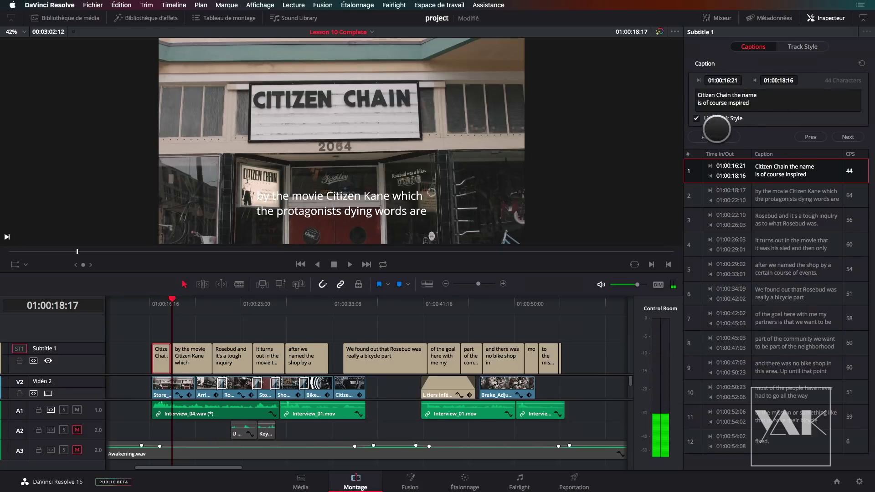
# - Restyle Subtitle 1's track-wide text, trying Bold and Bold Italic before settling on Semibold at size 84
pyautogui.click(709, 118)
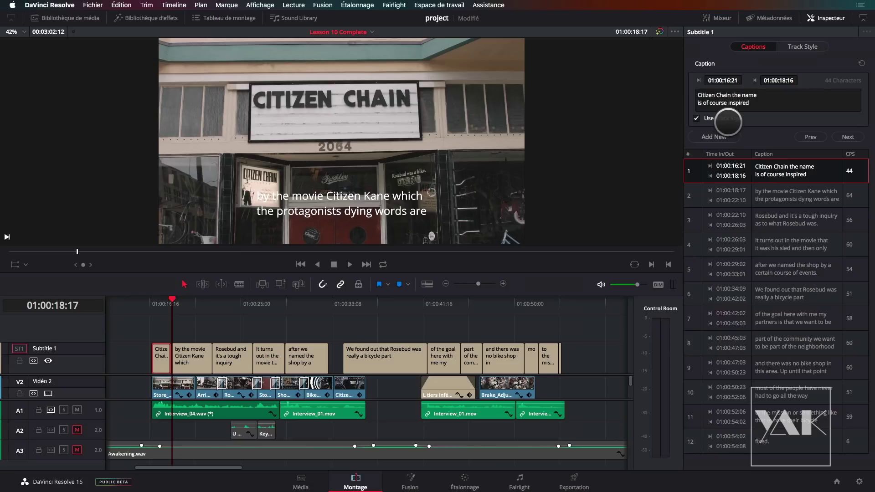
pyautogui.click(803, 47)
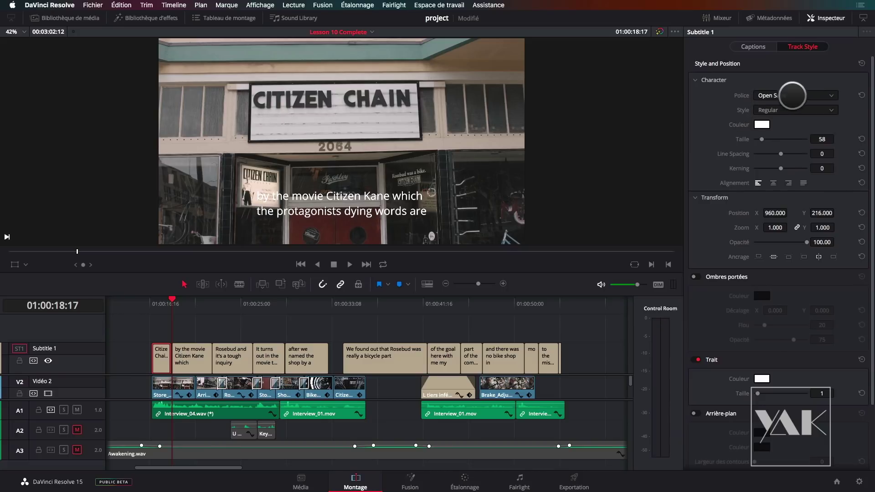
pyautogui.click(792, 95)
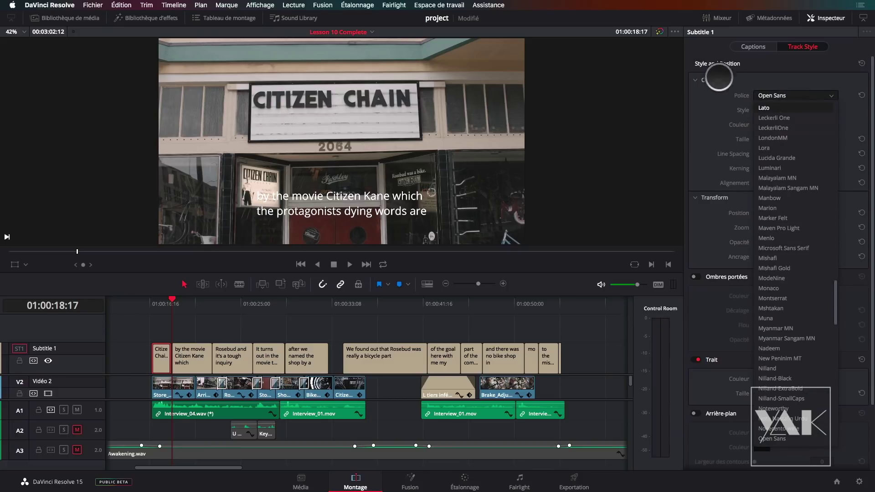
pyautogui.click(719, 78)
pyautogui.click(778, 110)
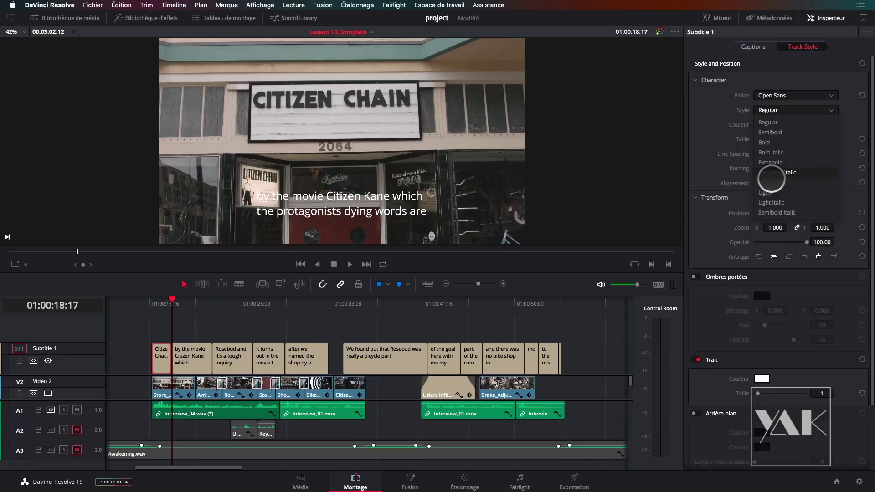
pyautogui.click(773, 143)
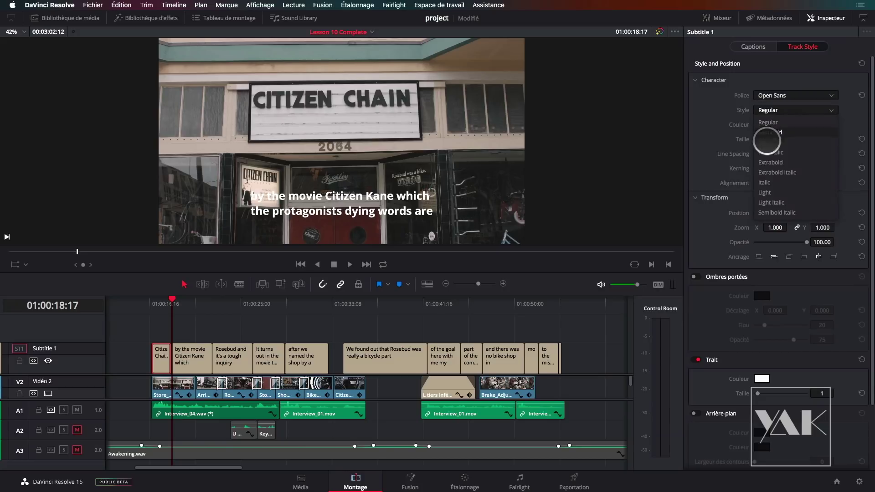
pyautogui.click(769, 153)
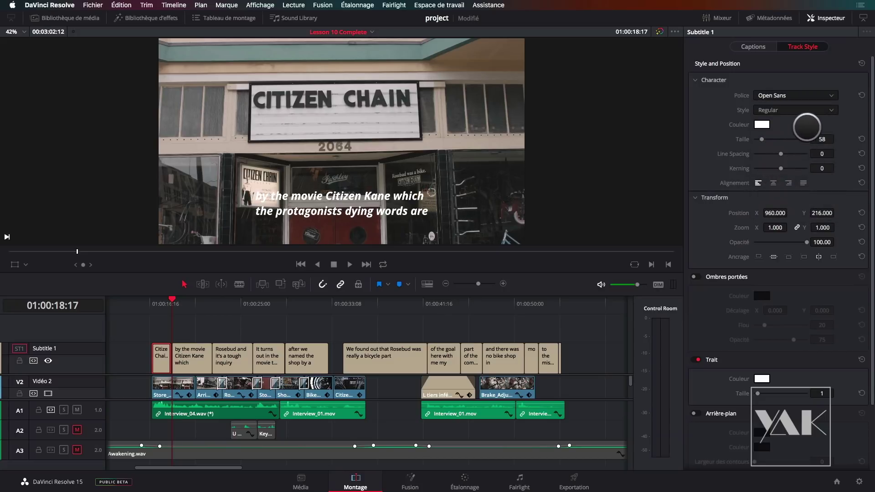
pyautogui.click(788, 110)
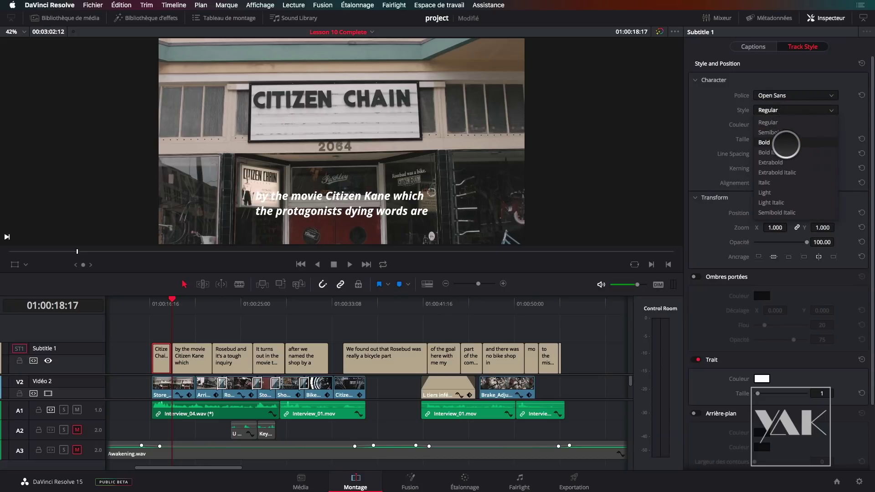
pyautogui.click(783, 123)
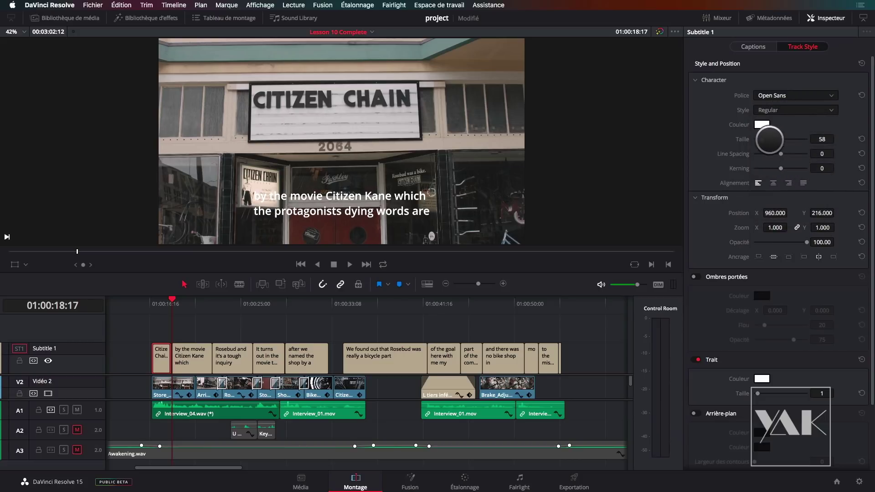
pyautogui.moveTo(762, 141); pyautogui.dragTo(766, 140)
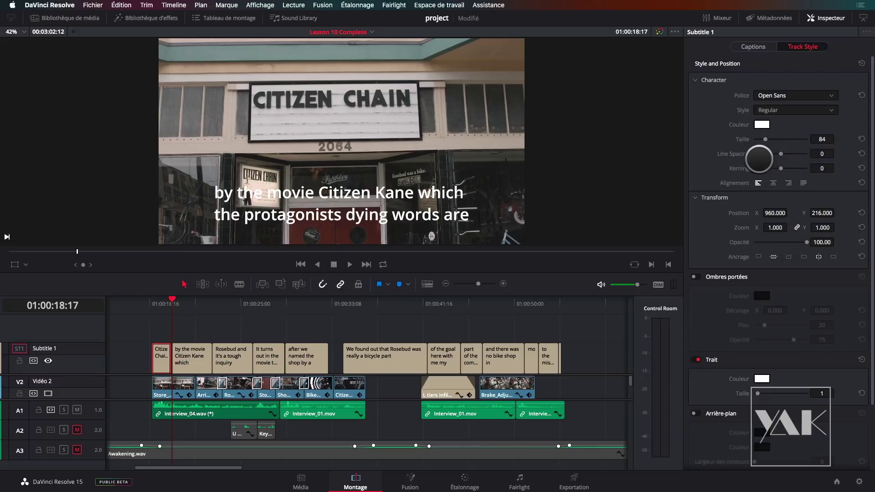
# - Align the Subtitle 1 text to the centre, trying right alignment before returning to centre
pyautogui.click(775, 183)
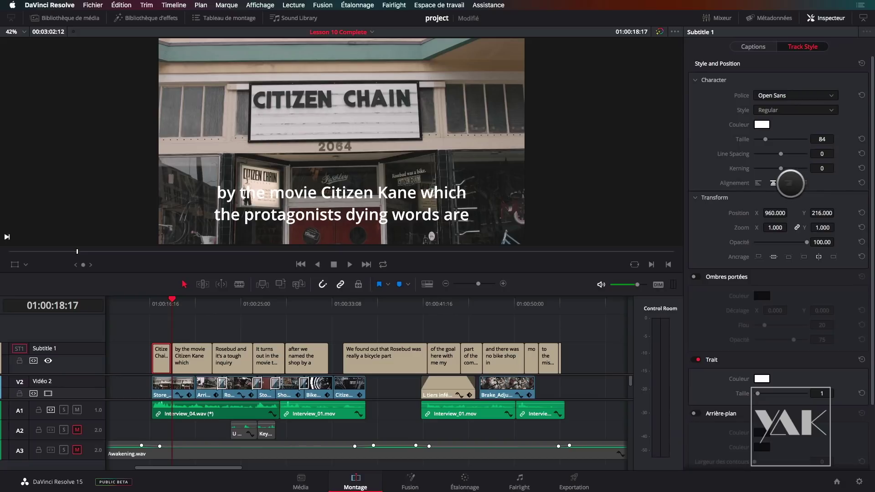
pyautogui.click(789, 183)
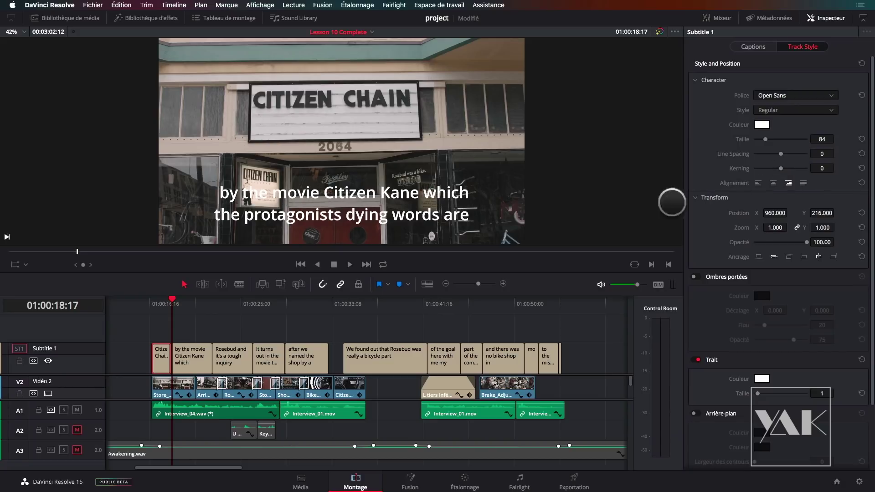
pyautogui.click(773, 183)
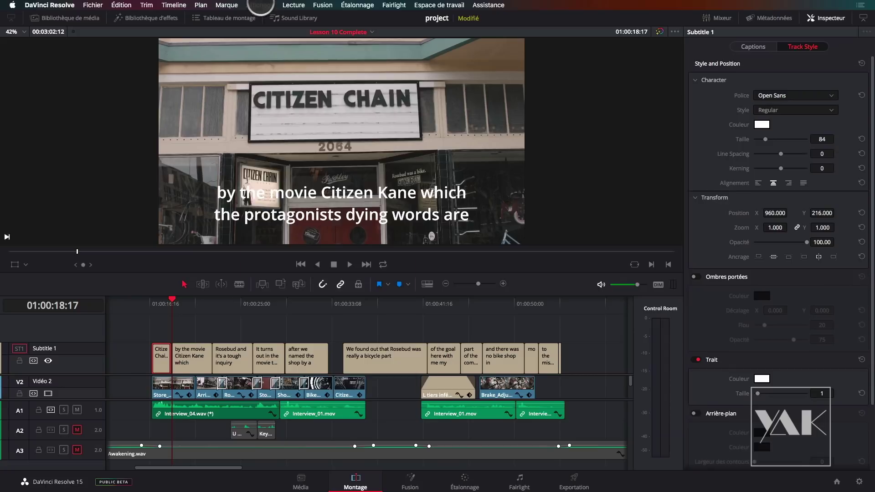
# - Turn on the safe-area guides over the timeline picture
pyautogui.click(261, 5)
pyautogui.moveTo(330, 256)
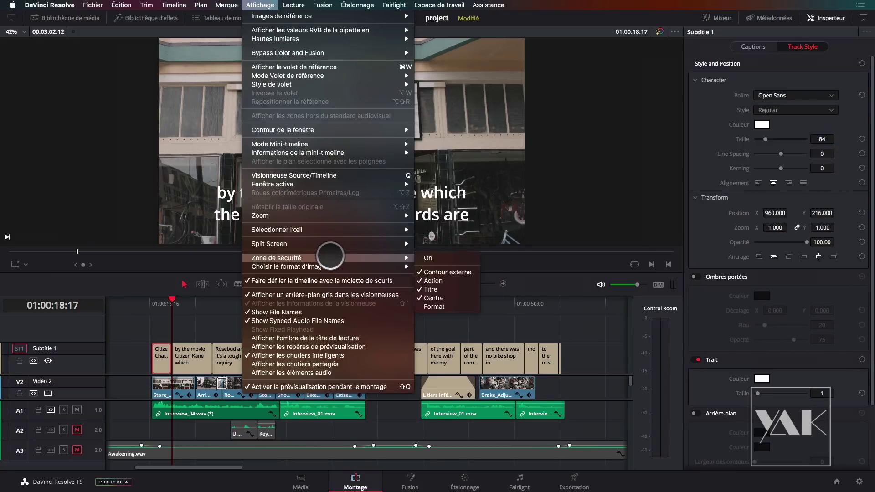
pyautogui.click(424, 258)
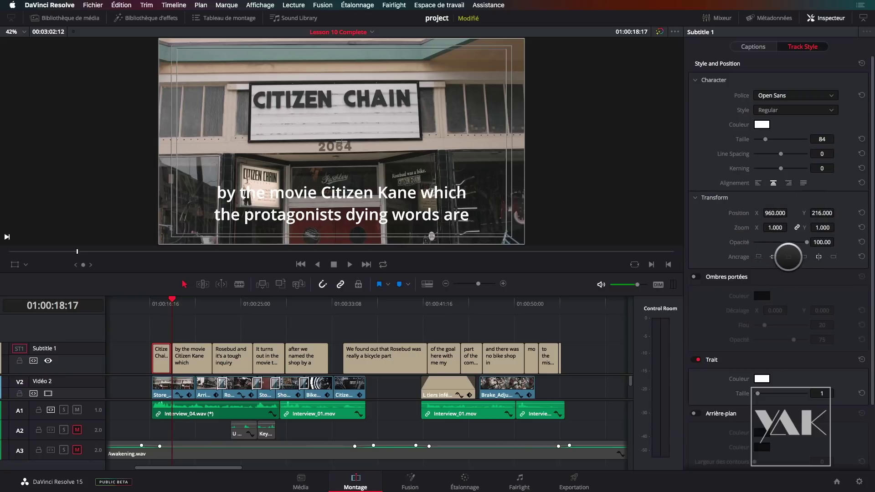
# - Try different vertical and horizontal anchor points for the Subtitle 1 captions, returning to the middle and centre anchors
pyautogui.click(788, 257)
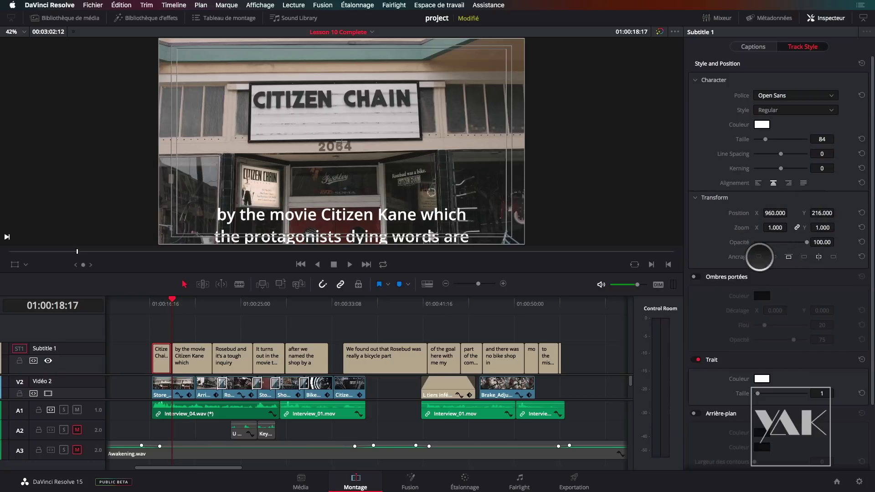
pyautogui.click(759, 256)
pyautogui.click(775, 257)
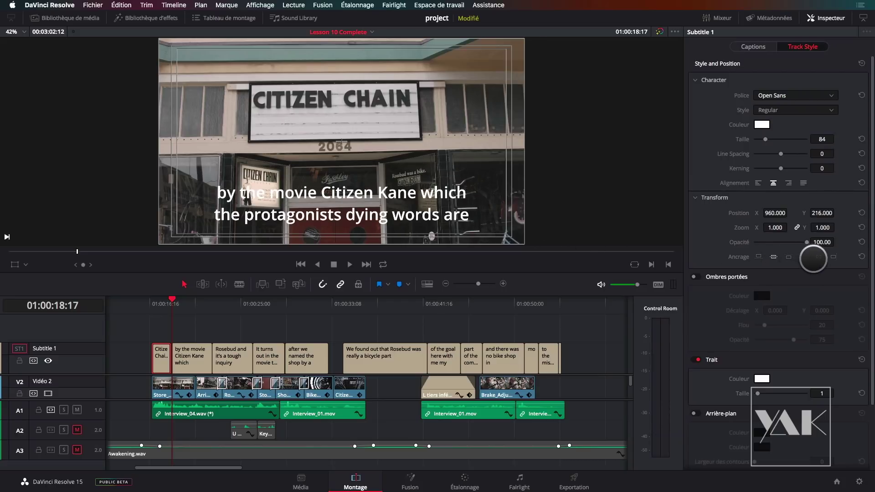
pyautogui.click(804, 257)
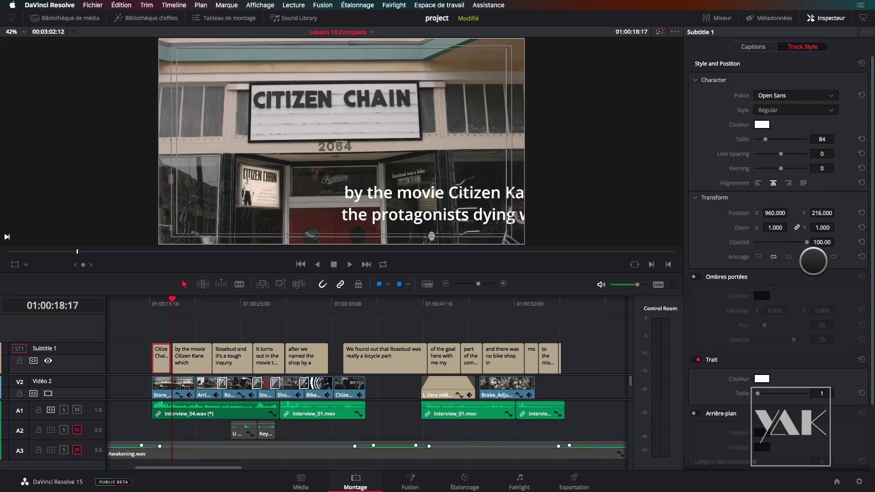
pyautogui.click(834, 257)
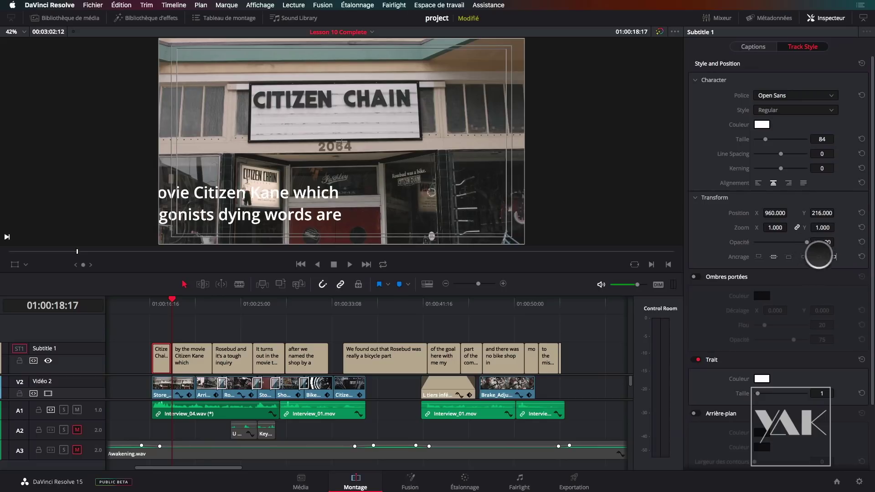
pyautogui.click(819, 257)
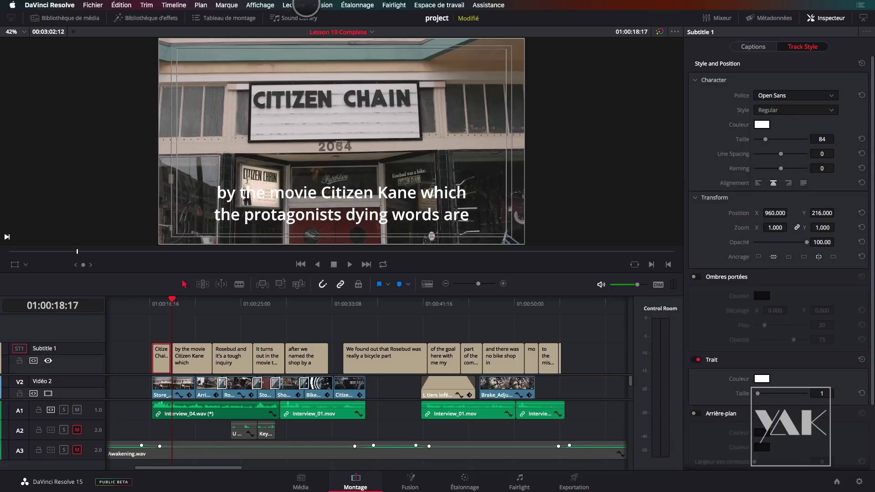
# - Turn off the safe-area guides over the timeline picture
pyautogui.click(260, 5)
pyautogui.moveTo(332, 258)
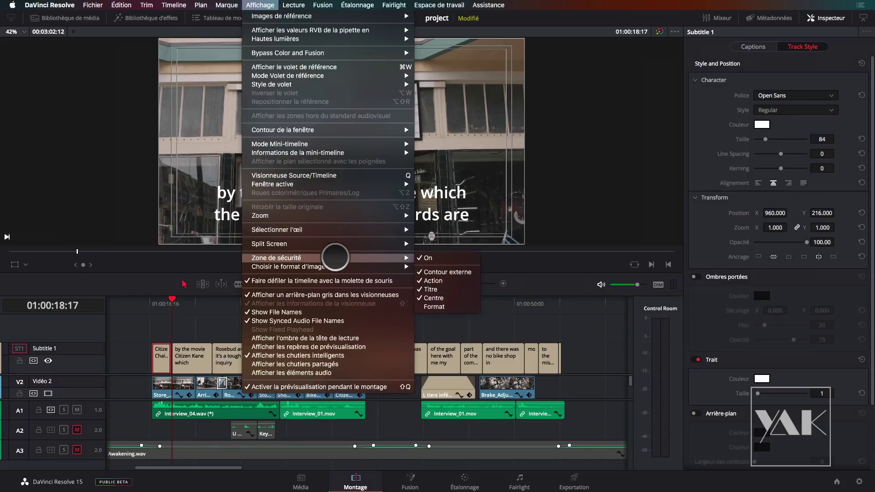
pyautogui.click(452, 262)
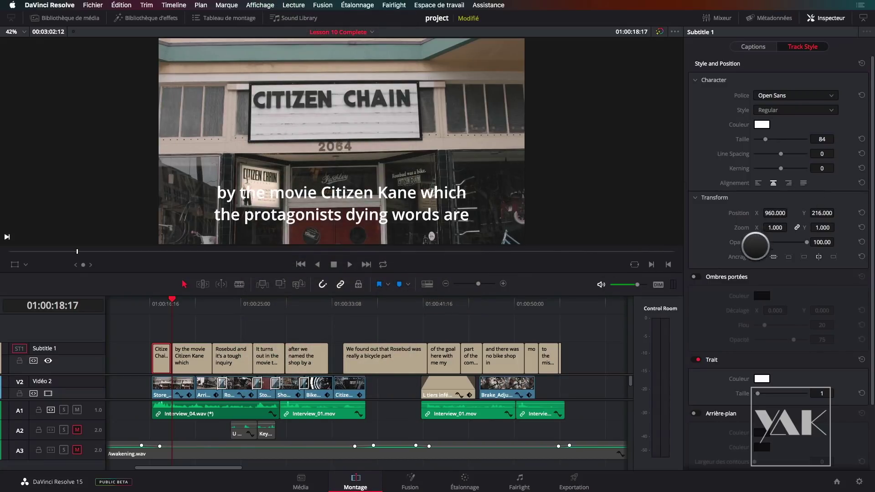
# - Try a drop shadow on the Subtitle 1 captions, switching it on and off again
pyautogui.scroll(-3, 866, 255)
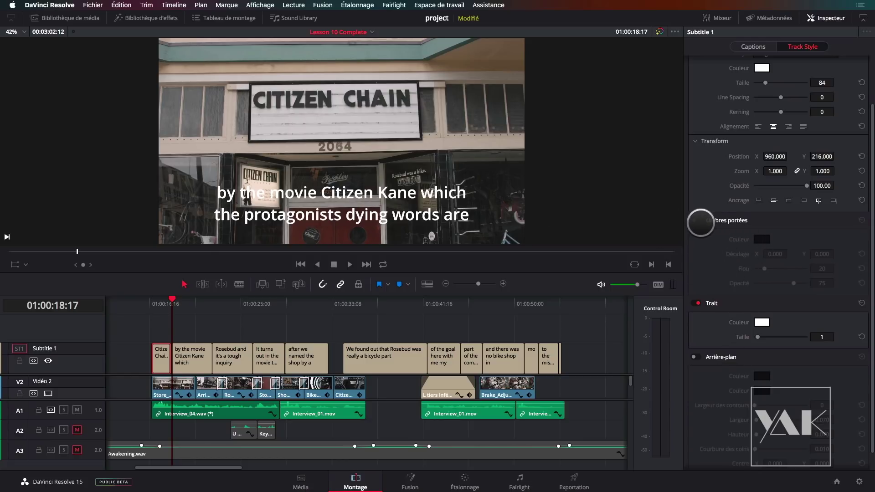
pyautogui.click(695, 220)
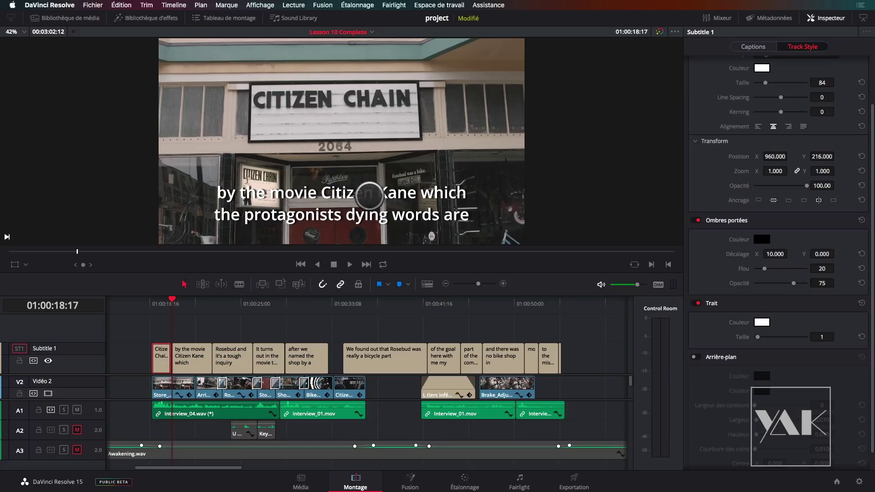
pyautogui.click(695, 220)
# - Try a black stroke of size 2 around the Subtitle 1 text
pyautogui.click(697, 302)
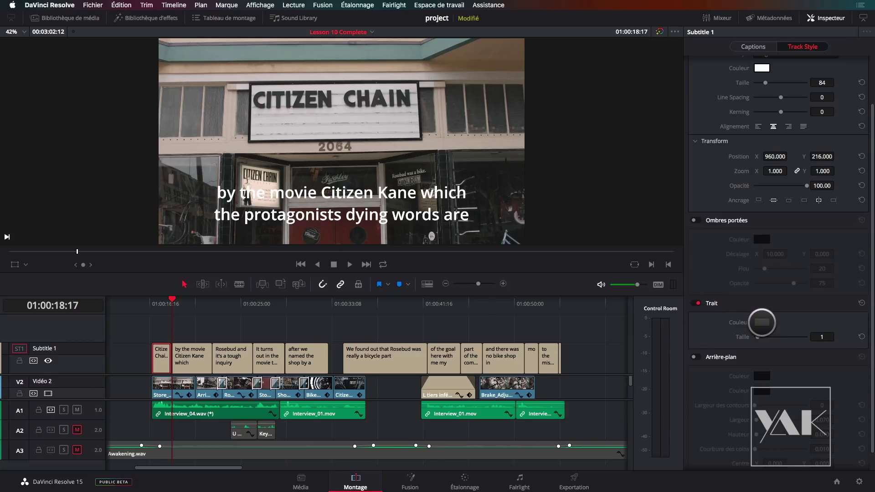
pyautogui.click(762, 322)
pyautogui.moveTo(405, 280); pyautogui.dragTo(543, 272)
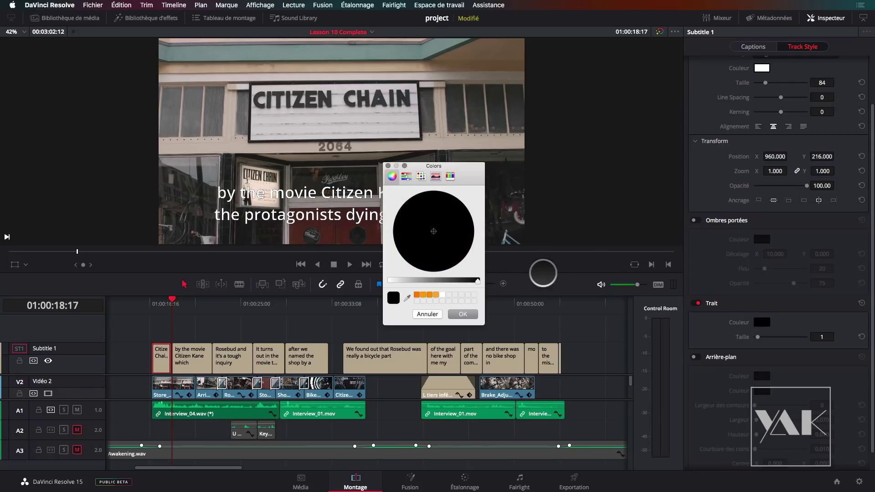
pyautogui.click(461, 314)
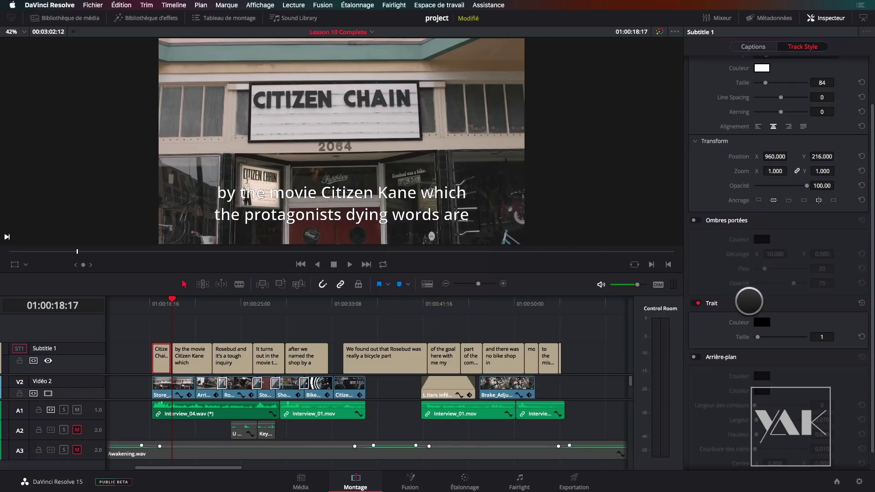
pyautogui.moveTo(757, 338); pyautogui.dragTo(759, 338)
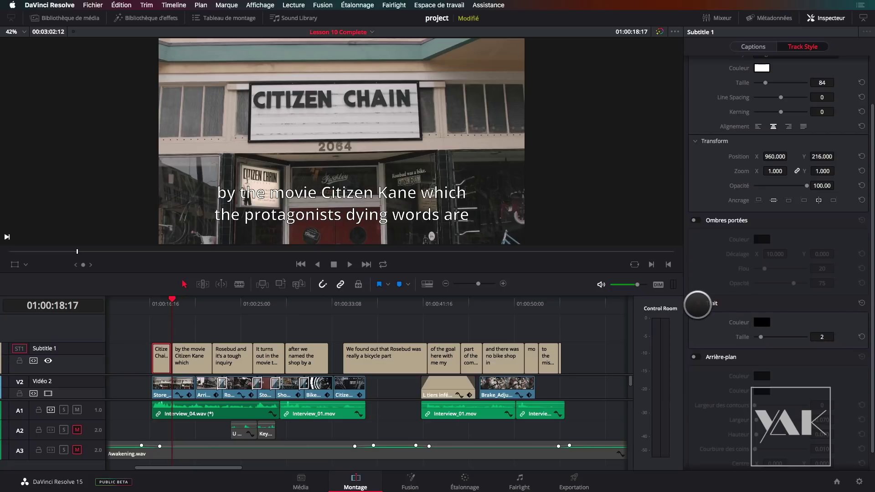
# - Return the Subtitle 1 text stroke to white at size 1
pyautogui.click(696, 303)
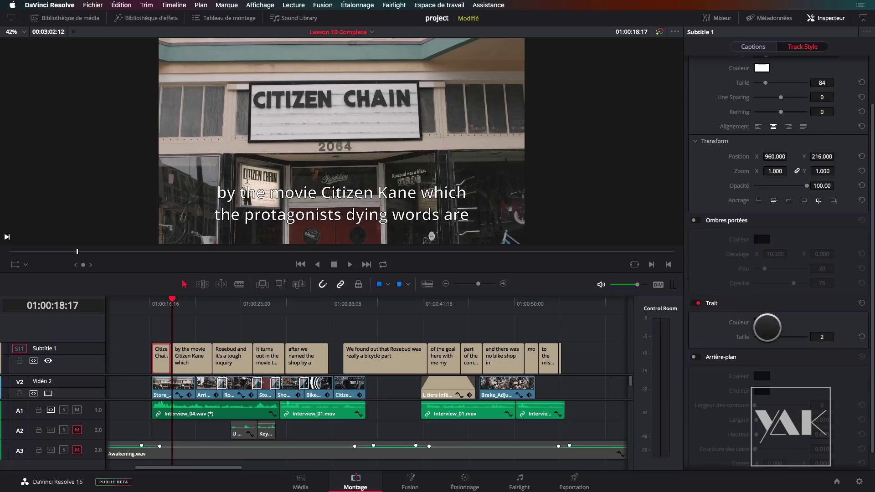
pyautogui.click(762, 322)
pyautogui.moveTo(474, 280); pyautogui.dragTo(480, 280)
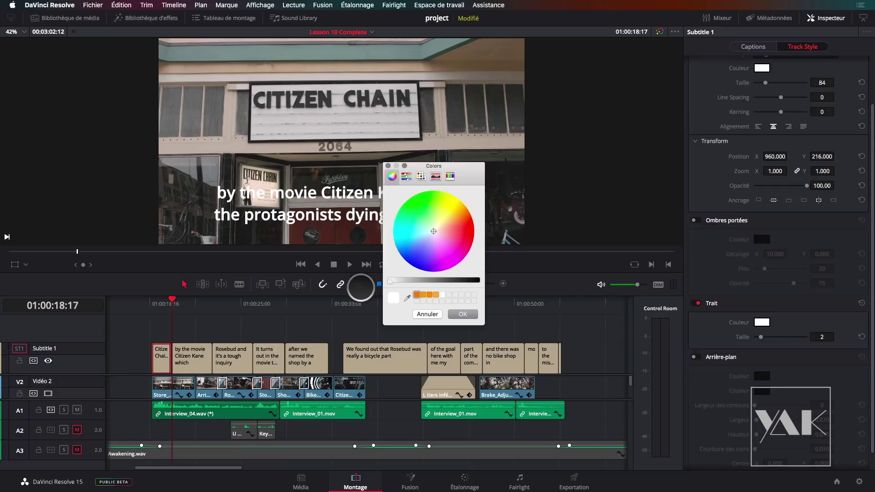
pyautogui.click(461, 314)
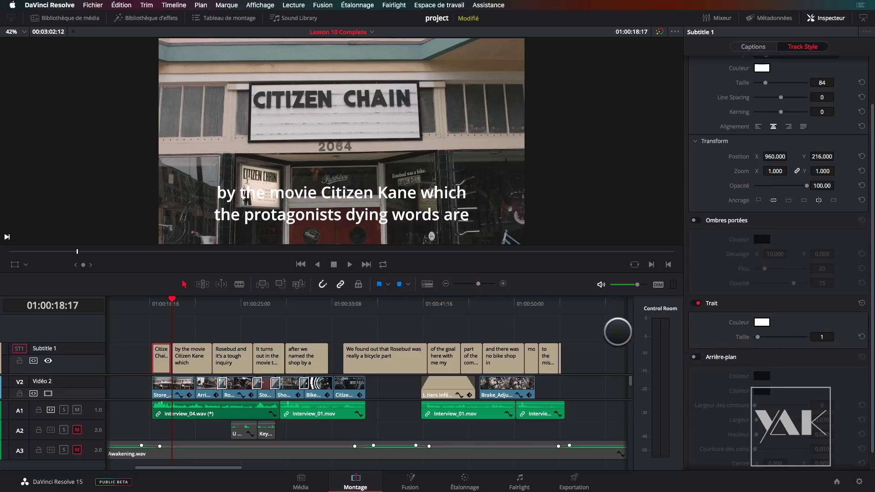
# - Enable the Subtitle 1 caption background with width 0.748, height 0.226, corner rounding 0.070 and opacity 56
pyautogui.click(695, 357)
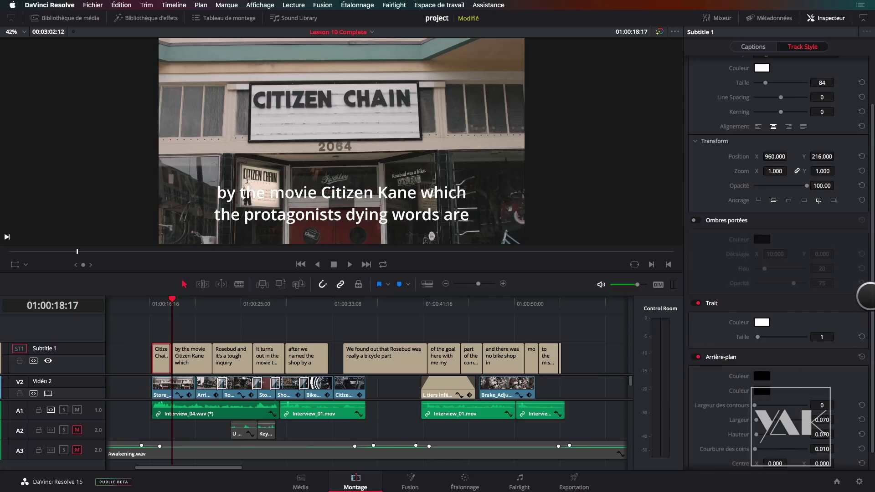
pyautogui.scroll(-2, 866, 299)
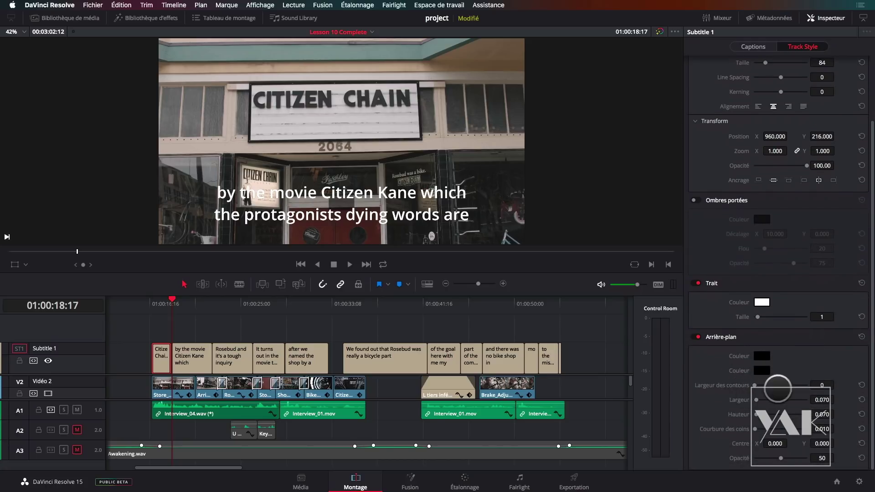
pyautogui.moveTo(758, 398)
pyautogui.mouseDown()
pyautogui.moveTo(773, 397)
pyautogui.moveTo(760, 414)
pyautogui.mouseUp()
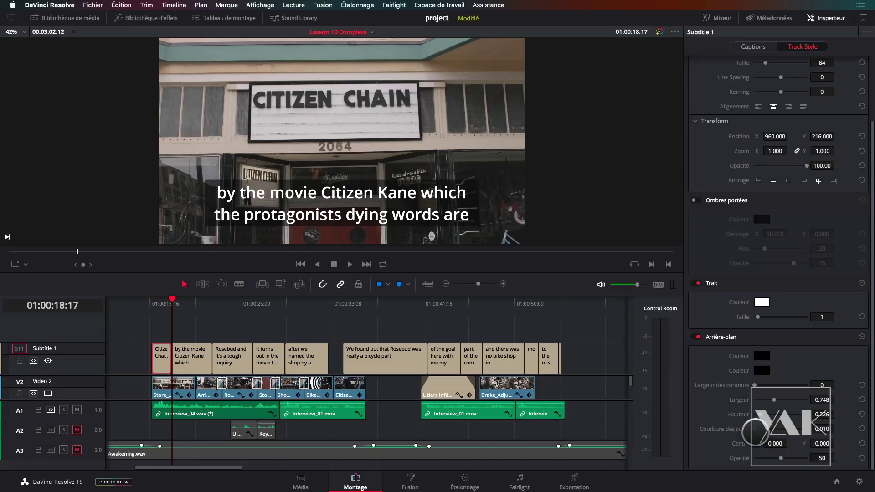
pyautogui.moveTo(753, 430)
pyautogui.mouseDown()
pyautogui.moveTo(774, 423)
pyautogui.moveTo(753, 426)
pyautogui.mouseUp()
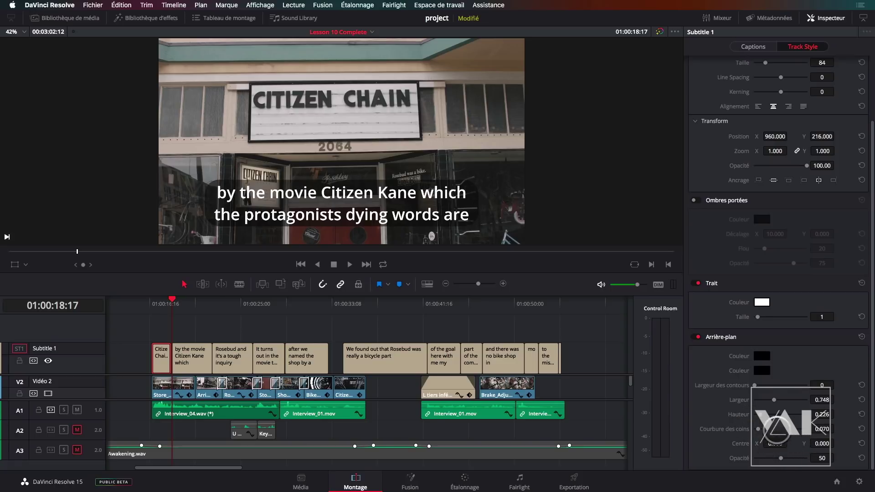
pyautogui.moveTo(782, 459)
pyautogui.mouseDown()
pyautogui.moveTo(798, 458)
pyautogui.moveTo(770, 457)
pyautogui.moveTo(782, 457)
pyautogui.mouseUp()
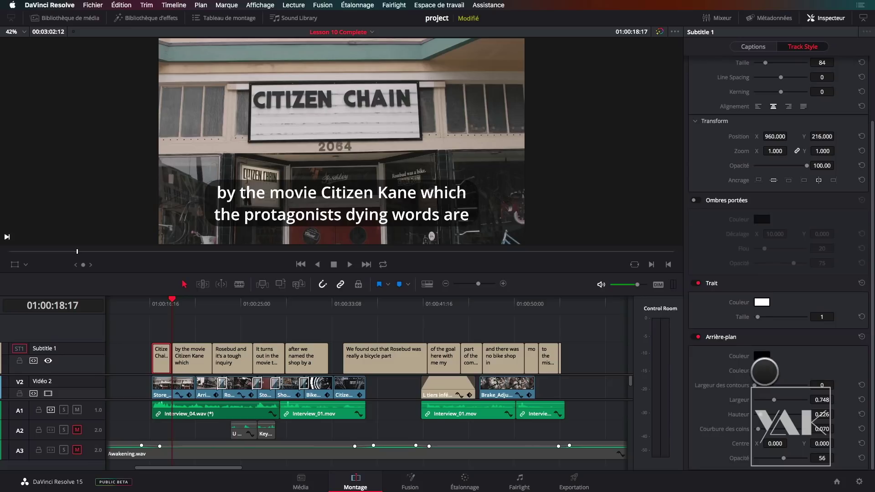
# - Change the fill colour of the caption background to dark red
pyautogui.click(762, 356)
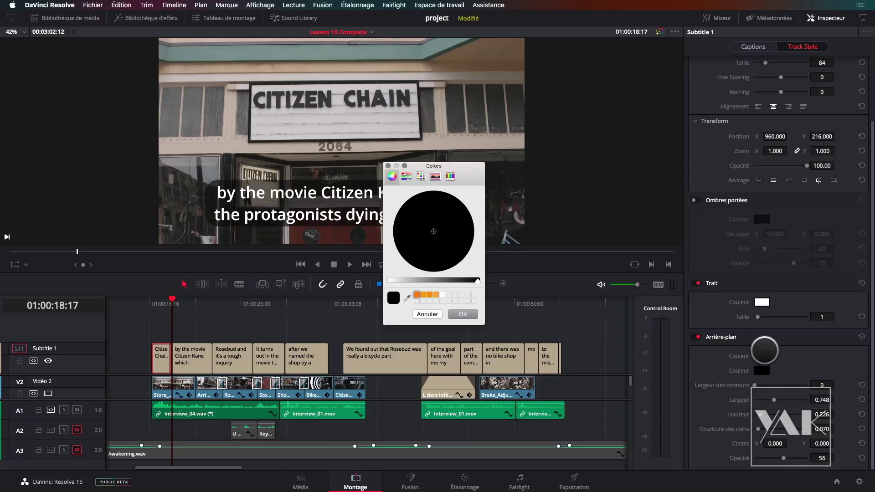
pyautogui.moveTo(447, 280); pyautogui.dragTo(424, 280)
pyautogui.moveTo(440, 230); pyautogui.dragTo(467, 229)
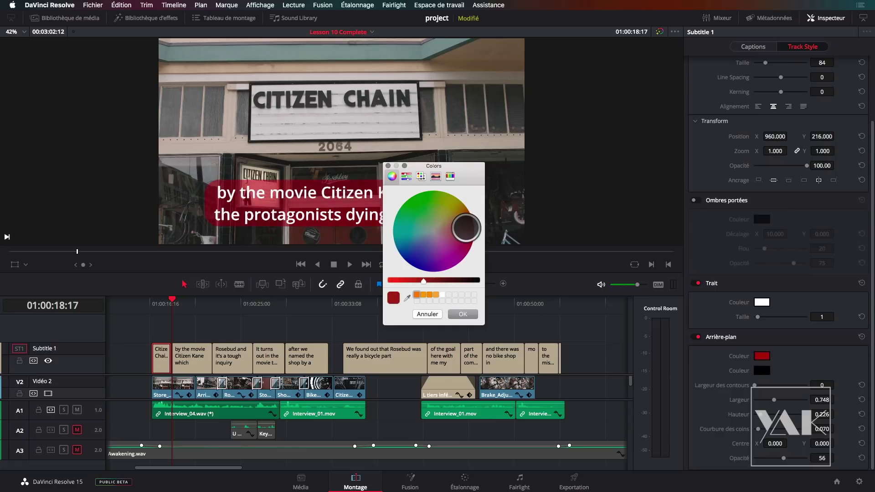
pyautogui.click(463, 314)
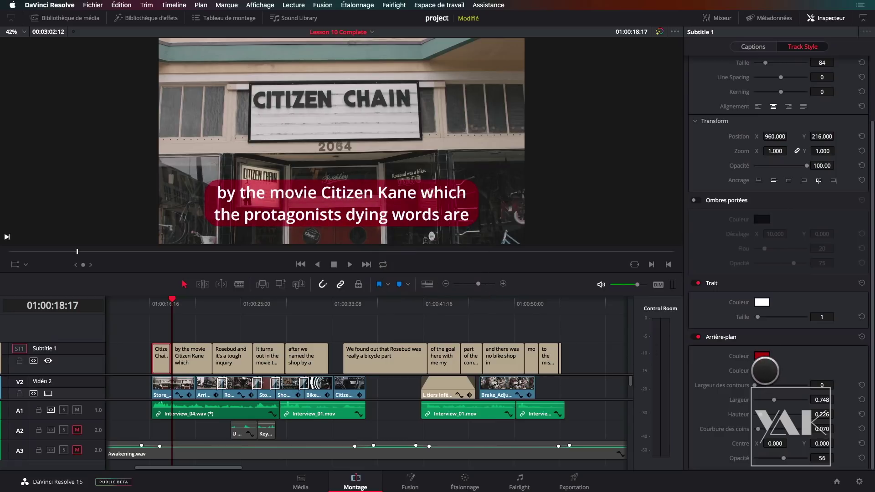
# - Try a thick green outline around the caption background, and return its outline width to 0
pyautogui.click(762, 356)
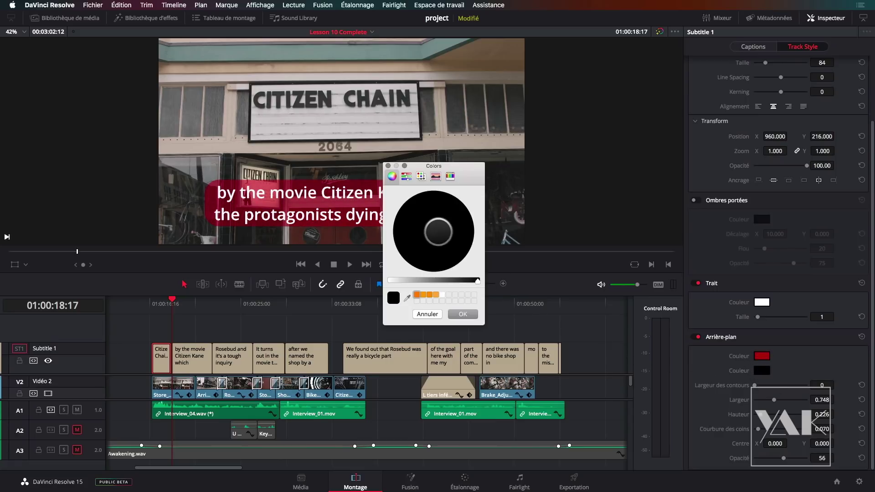
pyautogui.moveTo(440, 280); pyautogui.dragTo(429, 280)
pyautogui.moveTo(422, 230)
pyautogui.mouseDown()
pyautogui.moveTo(422, 214)
pyautogui.moveTo(433, 240)
pyautogui.mouseUp()
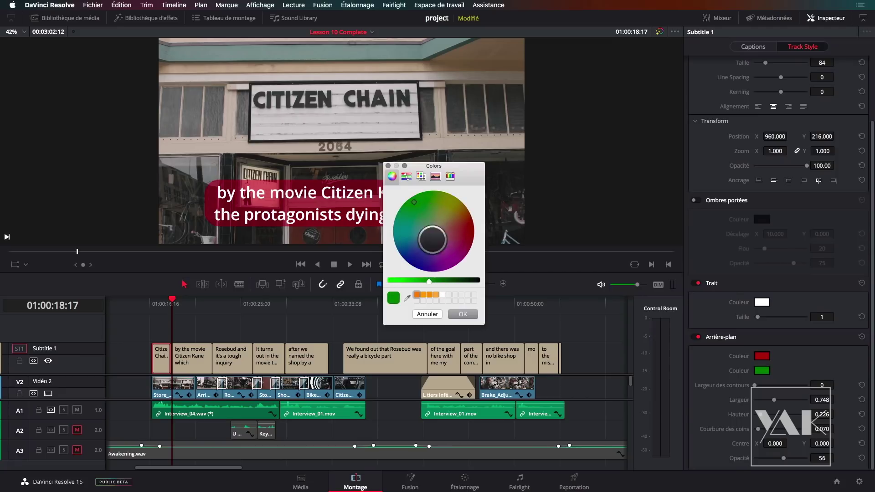
pyautogui.click(462, 314)
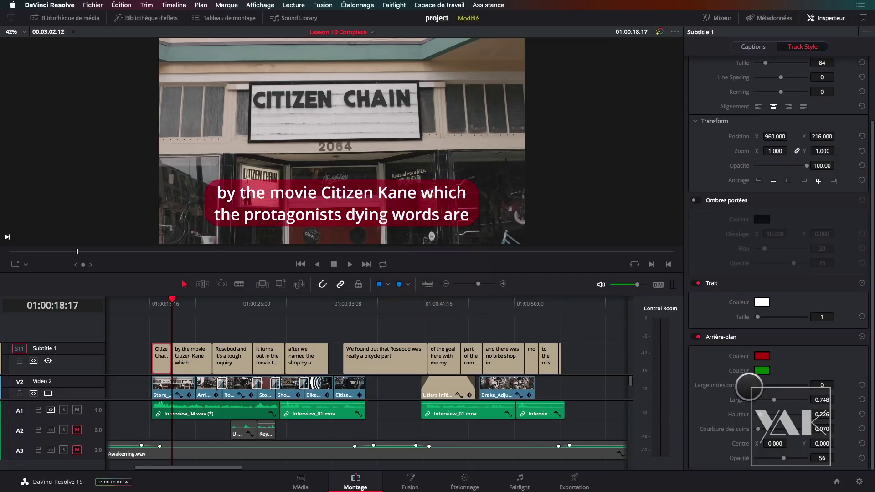
pyautogui.moveTo(758, 384); pyautogui.dragTo(789, 375)
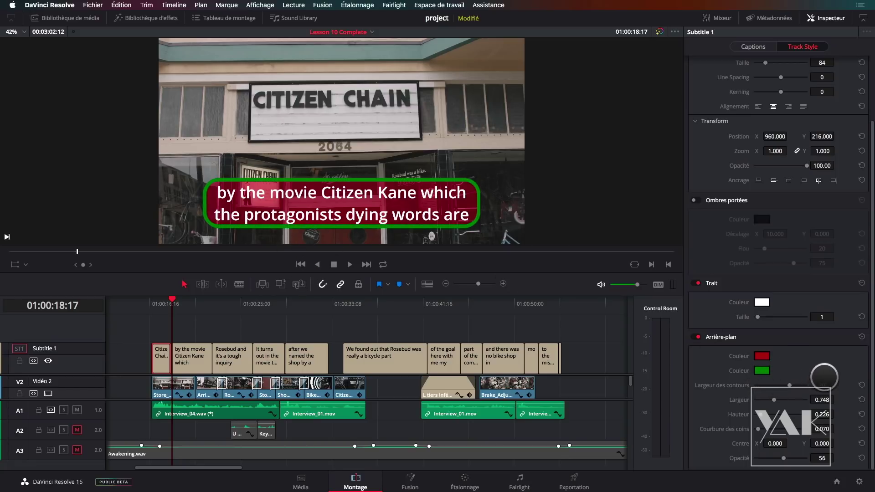
pyautogui.moveTo(788, 386); pyautogui.dragTo(739, 385)
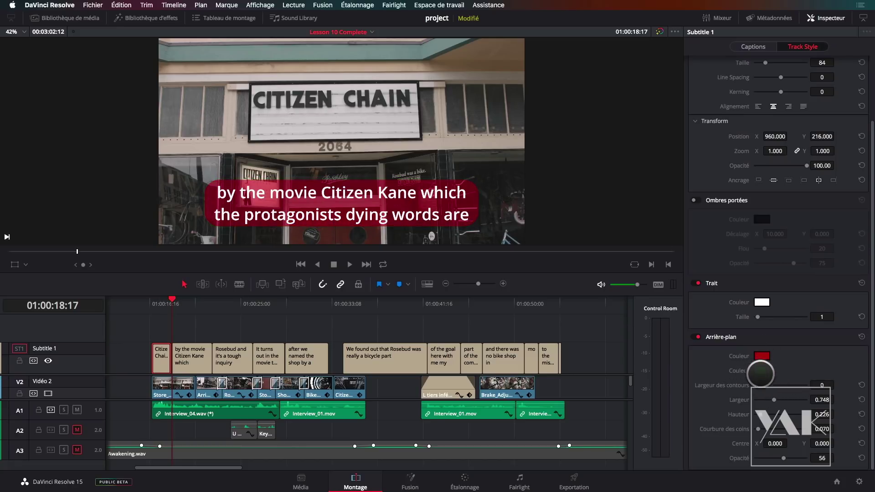
# - Set the caption background's outline and fill colours to black, and reduce its opacity to 44
pyautogui.click(762, 370)
pyautogui.moveTo(445, 280); pyautogui.dragTo(520, 282)
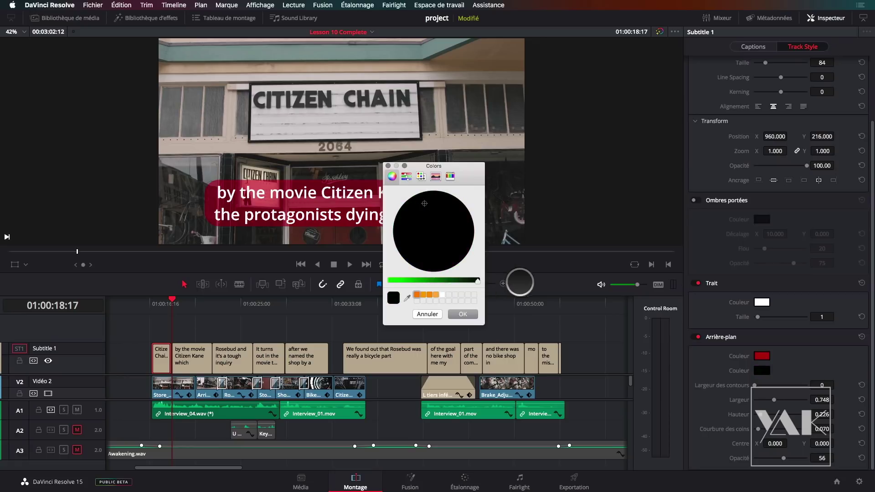
pyautogui.click(464, 314)
pyautogui.click(762, 357)
pyautogui.moveTo(420, 280); pyautogui.dragTo(513, 283)
pyautogui.click(463, 314)
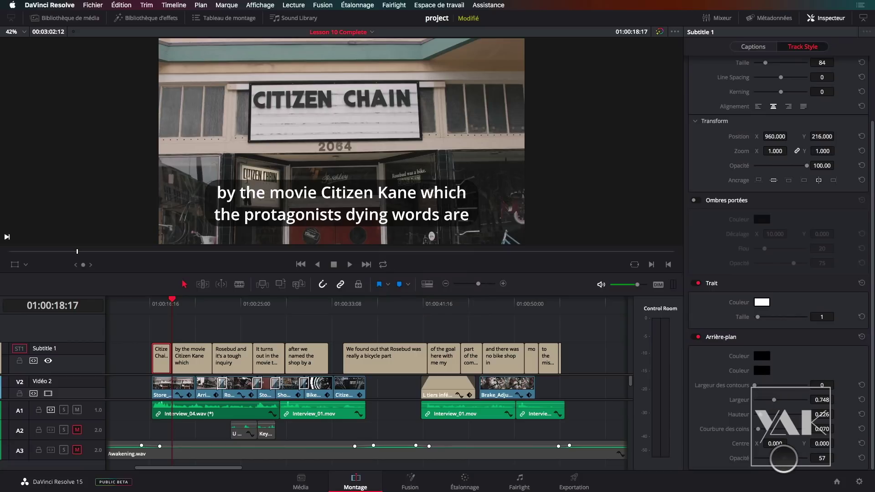
pyautogui.moveTo(783, 459); pyautogui.dragTo(778, 458)
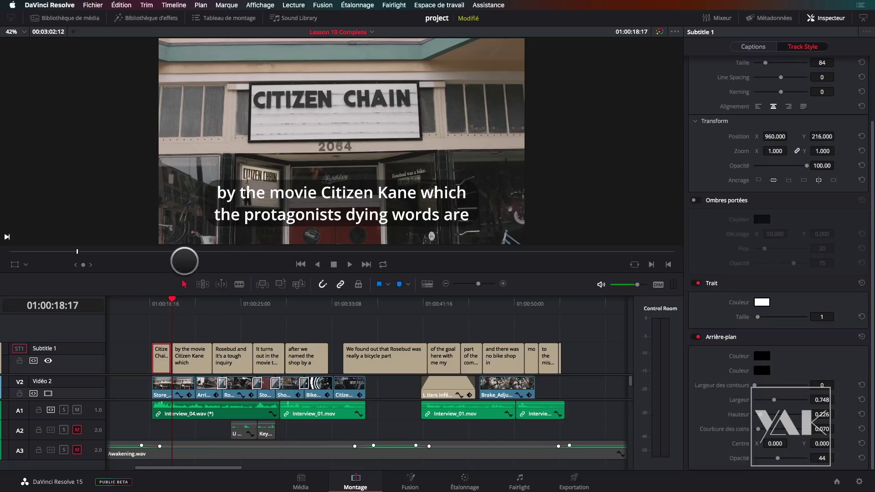
# - Trim the end of the "We found out that Rosebud was" caption to match the end of the Interview_01 clip below
pyautogui.click(160, 302)
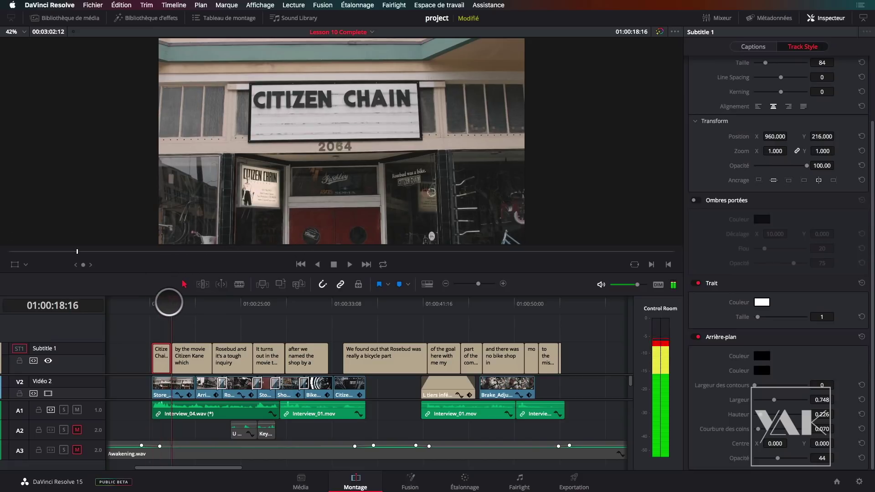
pyautogui.moveTo(160, 299); pyautogui.dragTo(342, 292)
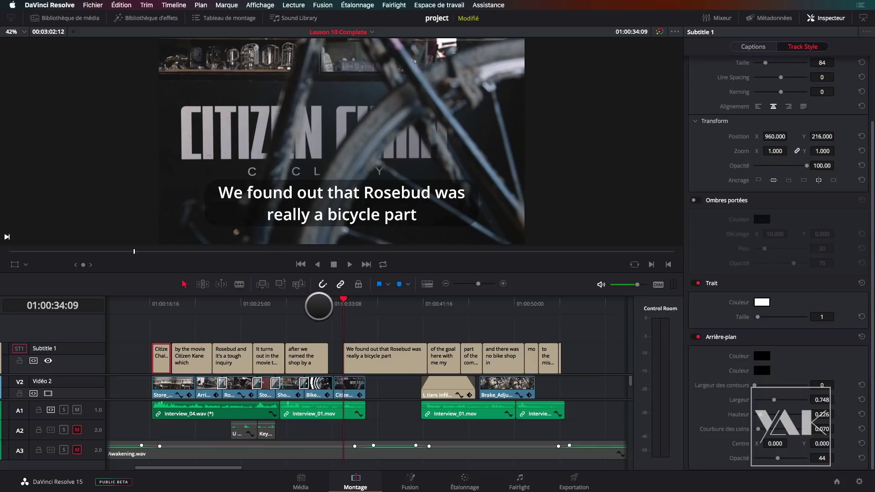
pyautogui.press('space')
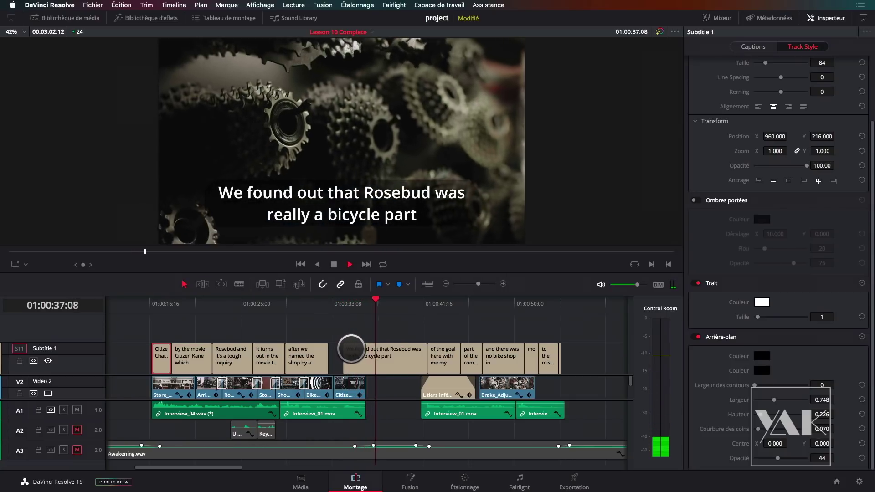
pyautogui.press('space')
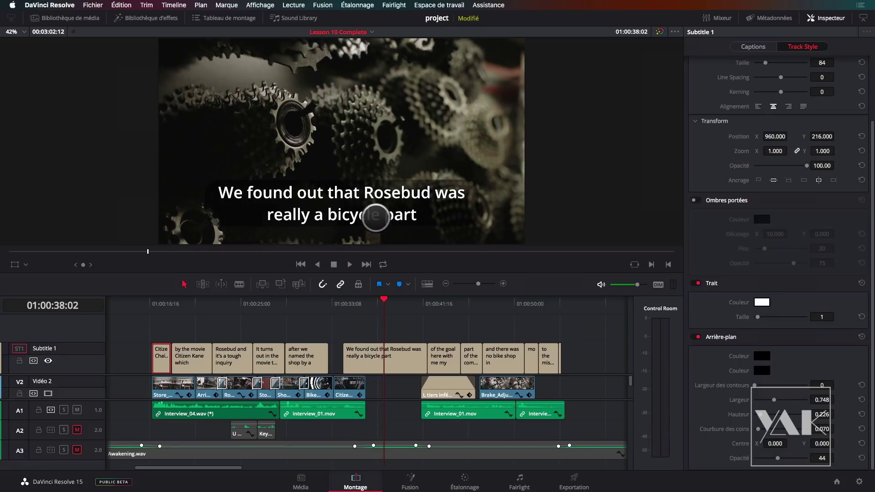
pyautogui.moveTo(424, 360); pyautogui.dragTo(365, 366)
pyautogui.click(353, 303)
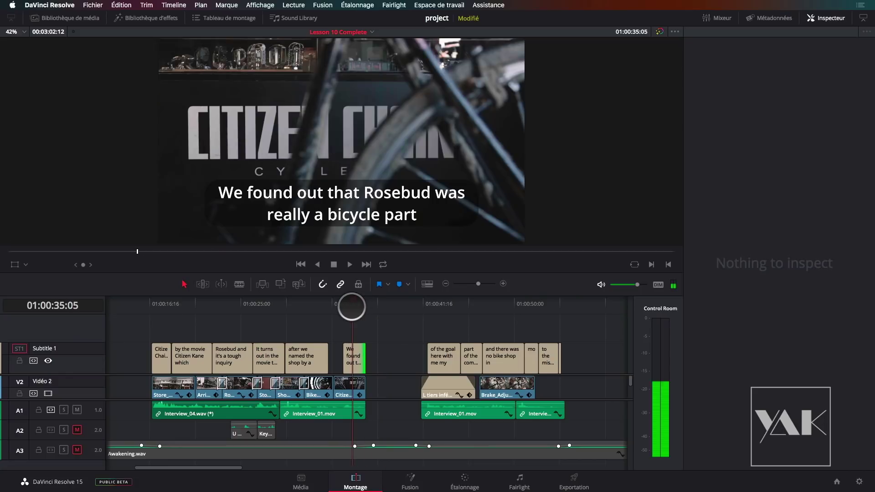
# - Correct the ending of the "We found out that Rosebud was" caption to "really a bicycle."
pyautogui.click(354, 362)
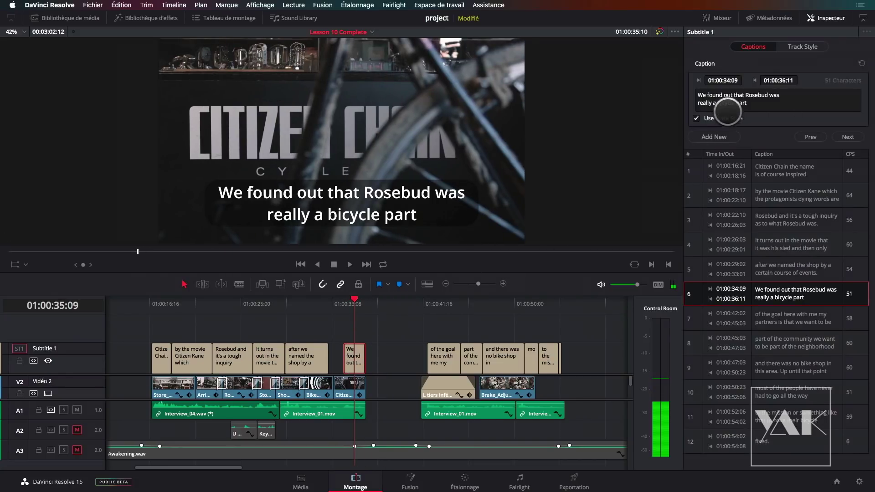
pyautogui.click(745, 110)
pyautogui.press('BackSpace')
pyautogui.press('BackSpace')
pyautogui.press('BackSpace')
pyautogui.press('BackSpace')
pyautogui.press('BackSpace')
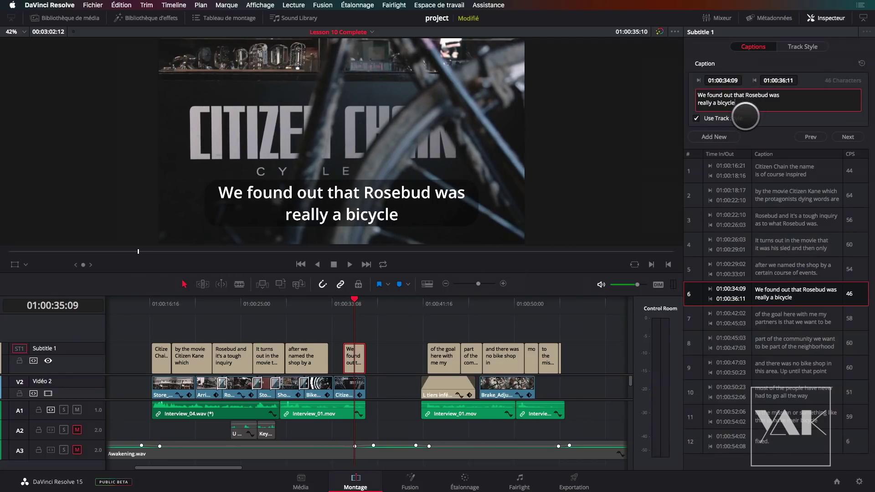
pyautogui.write('.')
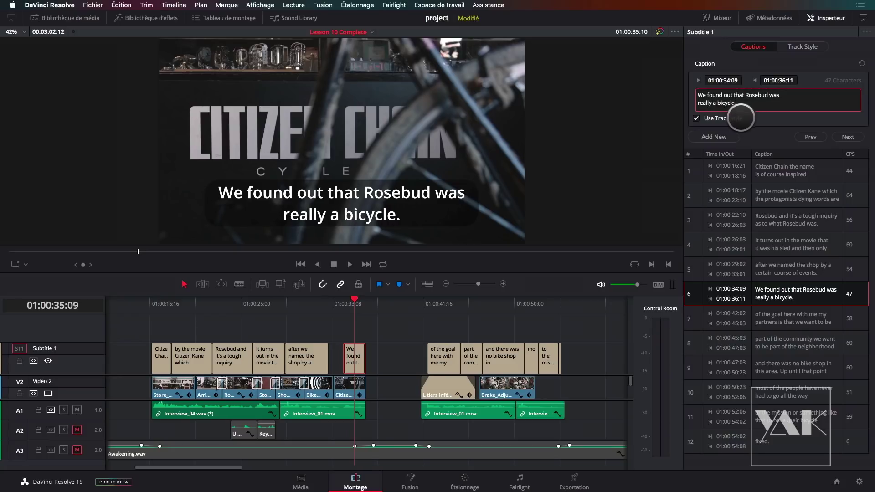
# - Add "Part" to the start of the "of the goal here with me my" caption
pyautogui.moveTo(362, 308); pyautogui.dragTo(418, 302)
pyautogui.press('space')
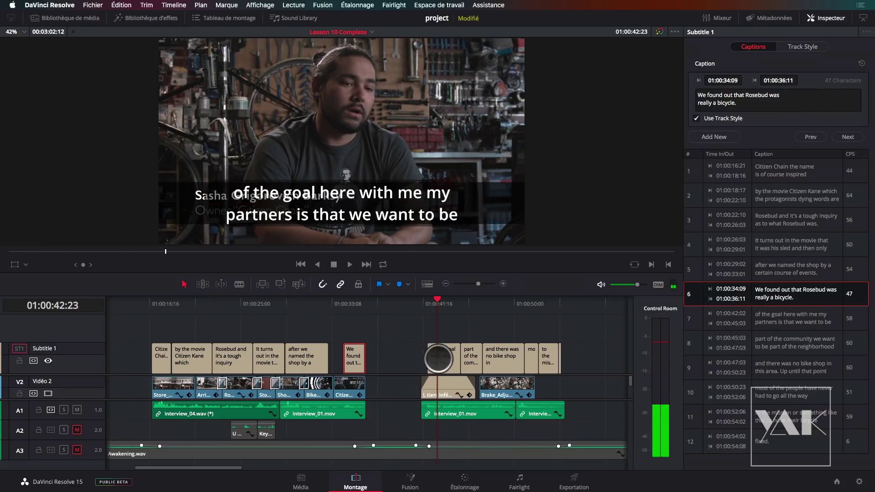
pyautogui.click(431, 355)
pyautogui.click(698, 95)
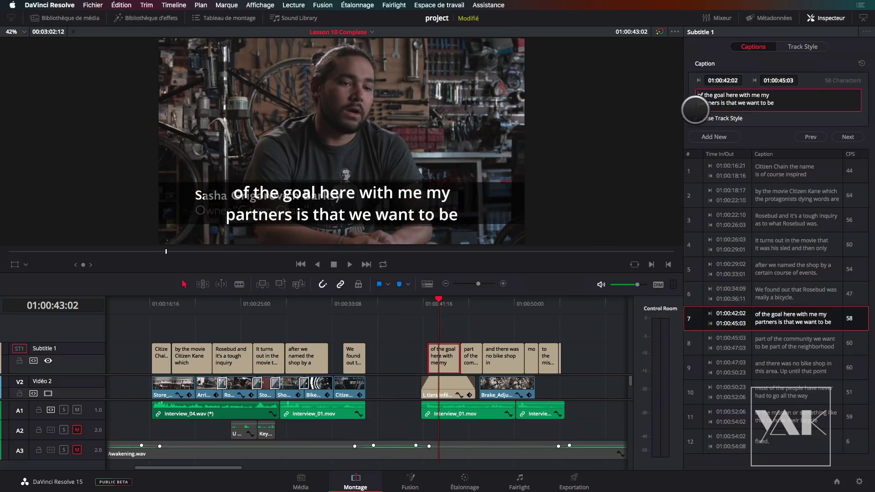
pyautogui.write('Part')
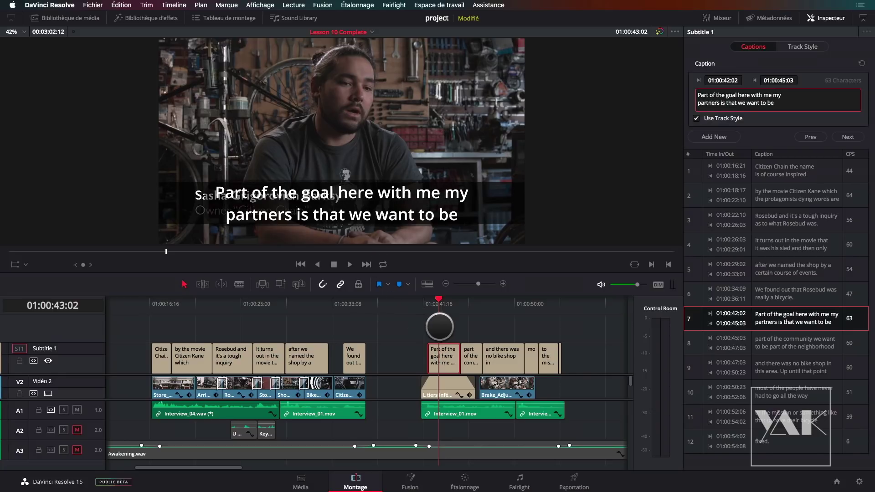
# - Try an individual style with vertical position 563 on the "Part of the goal" caption, and return it to the track style
pyautogui.click(428, 303)
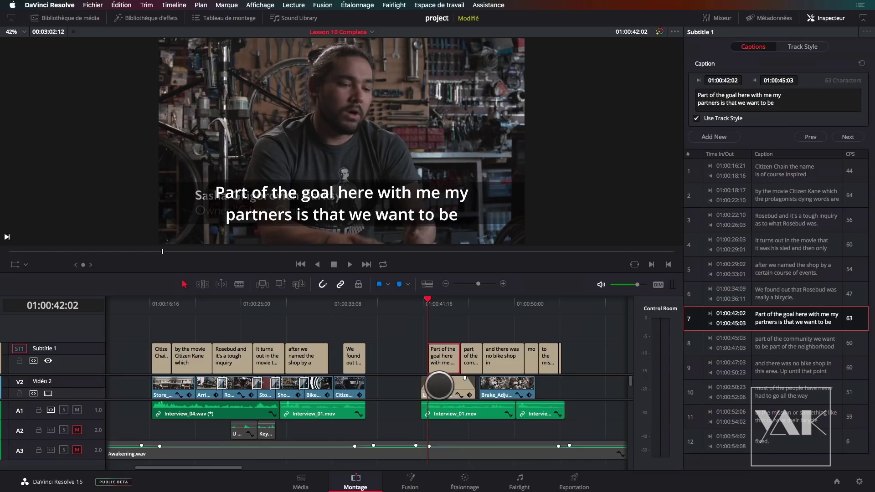
pyautogui.click(440, 386)
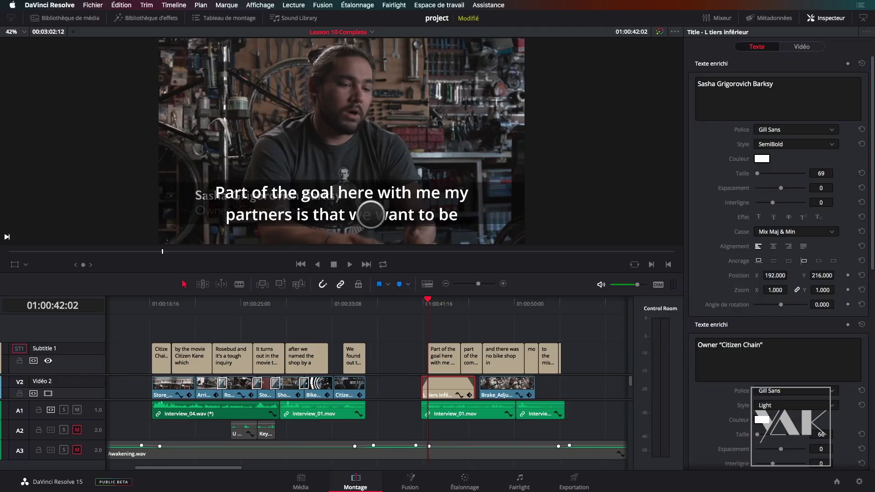
pyautogui.click(443, 304)
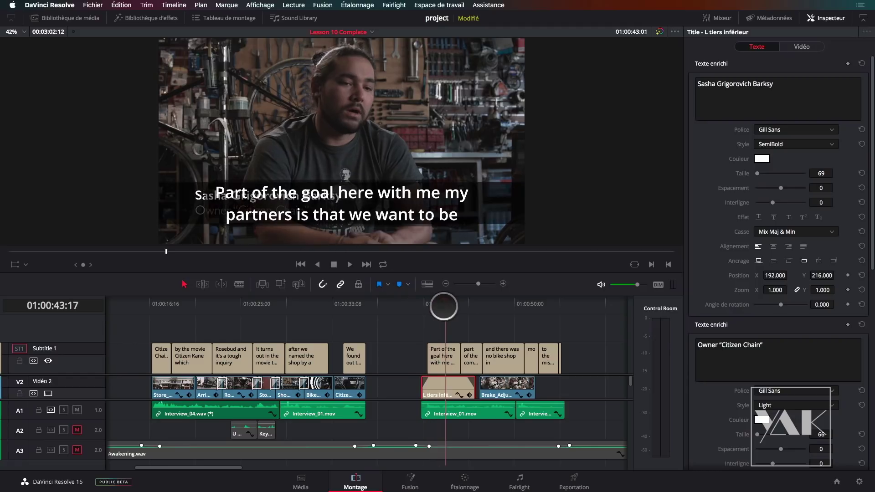
pyautogui.click(442, 347)
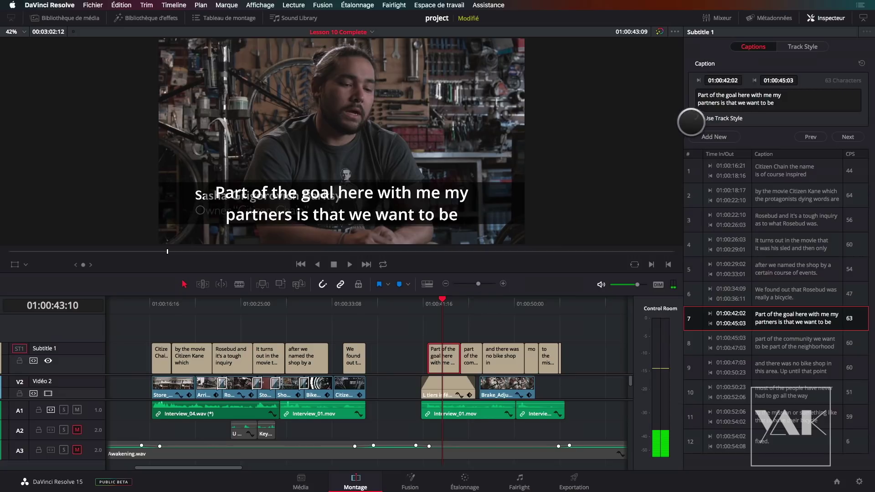
pyautogui.click(696, 118)
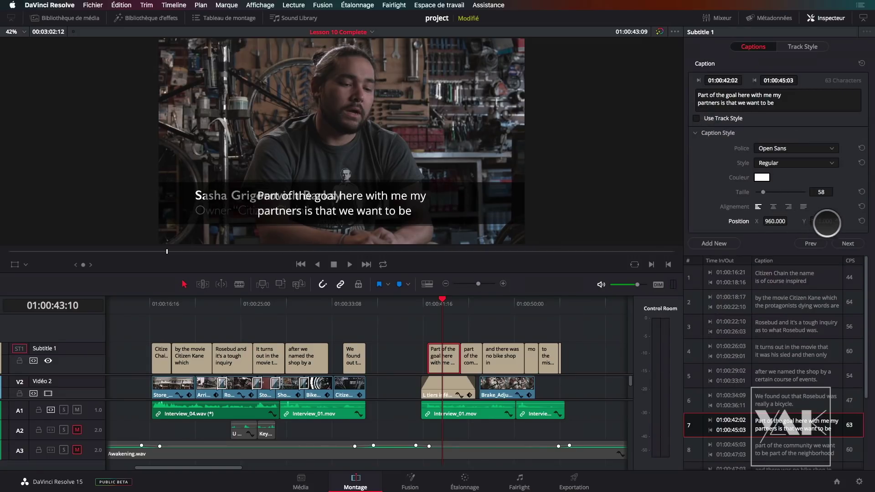
pyautogui.moveTo(823, 222); pyautogui.dragTo(873, 216)
pyautogui.moveTo(819, 221); pyautogui.dragTo(860, 205)
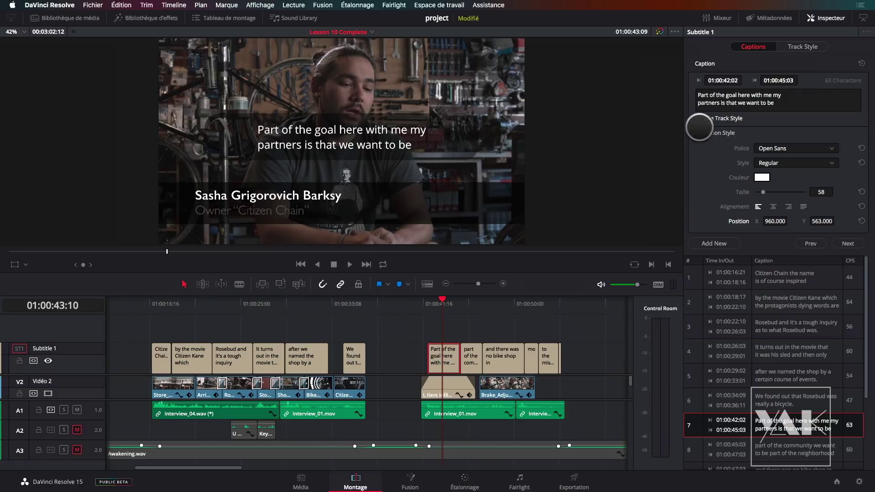
pyautogui.click(697, 120)
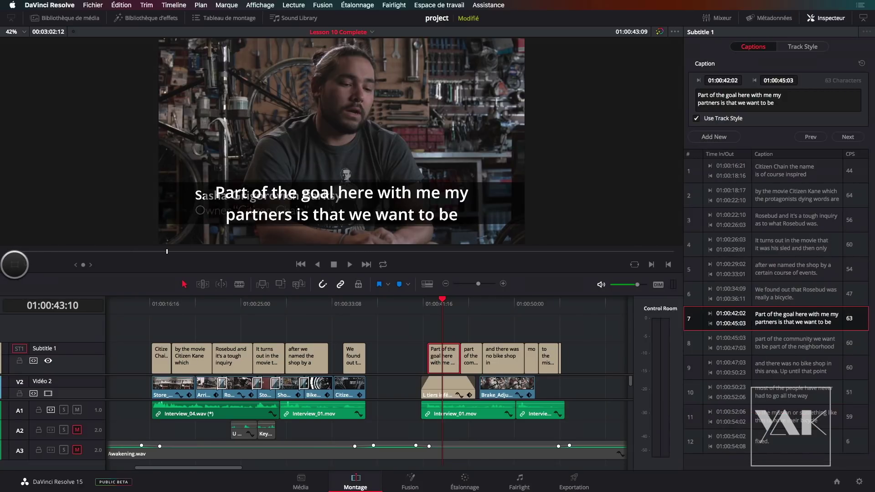
# - Move the "Part of the goal" caption up in the viewer so it sits clear above the lower-third title
pyautogui.click(14, 265)
pyautogui.moveTo(342, 157); pyautogui.dragTo(342, 111)
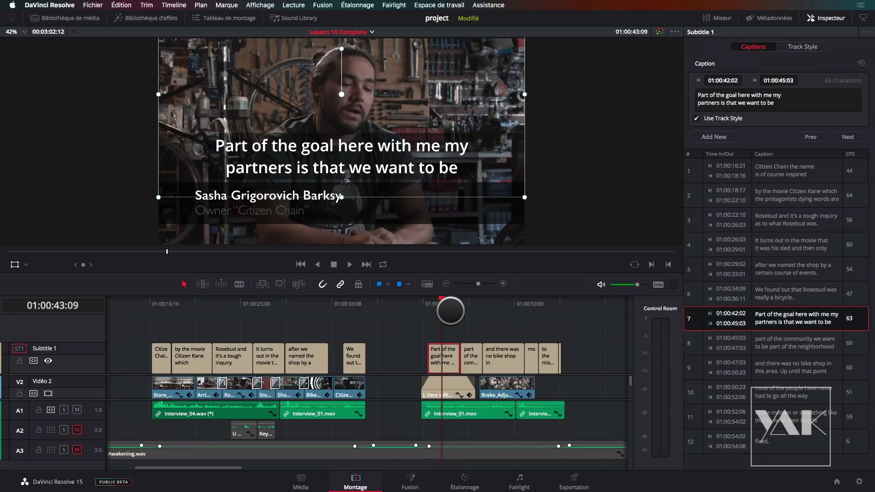
# - Copy the "Part of the goal" caption and paste only its position attribute onto the "part of the community we want" caption
pyautogui.click(462, 304)
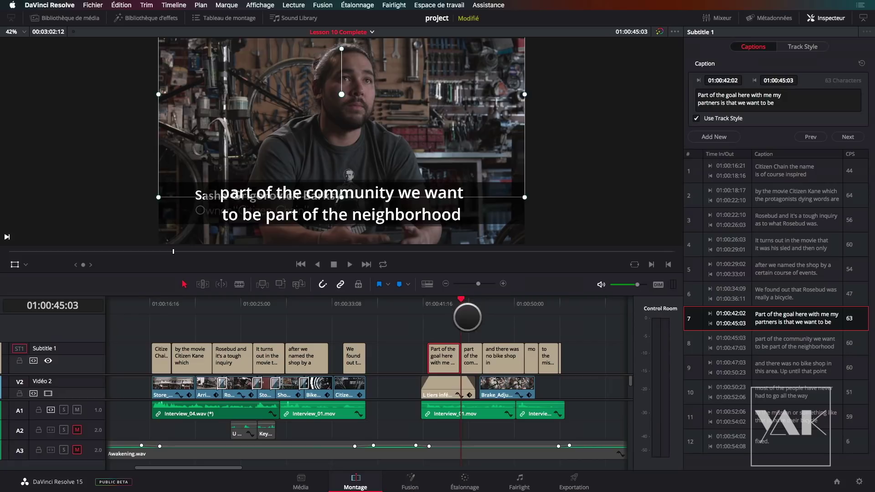
pyautogui.press('space')
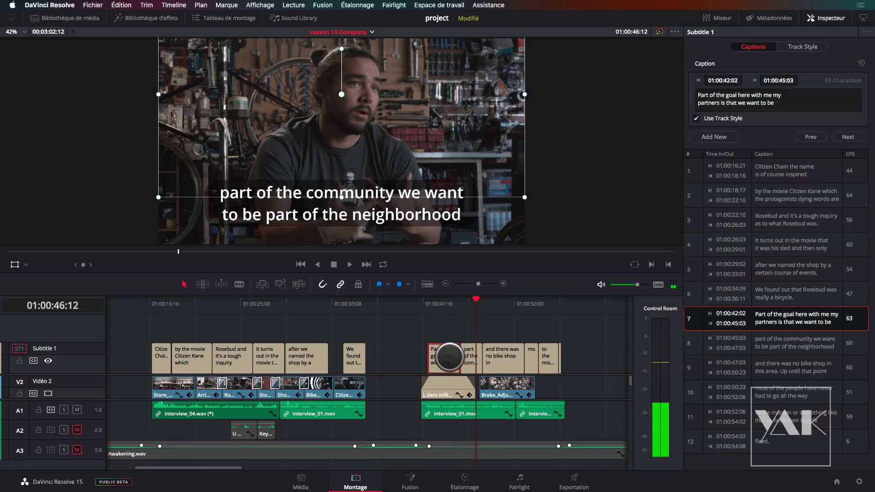
pyautogui.click(443, 357)
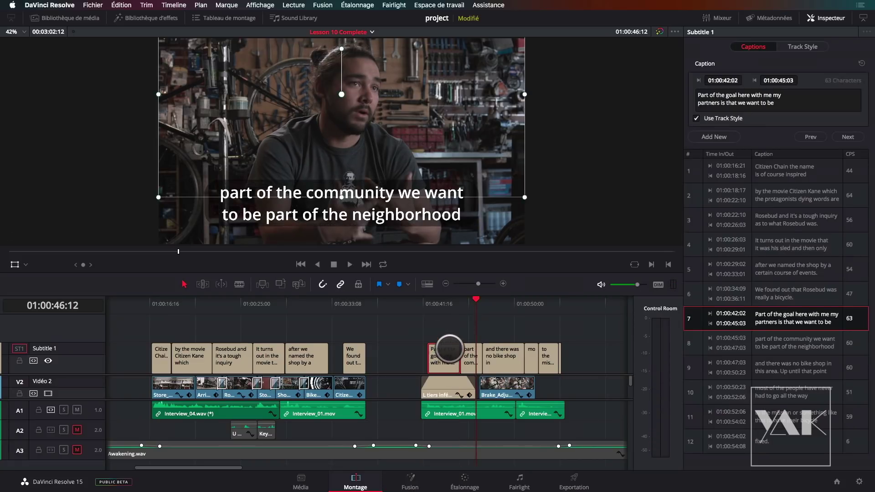
pyautogui.click(470, 354)
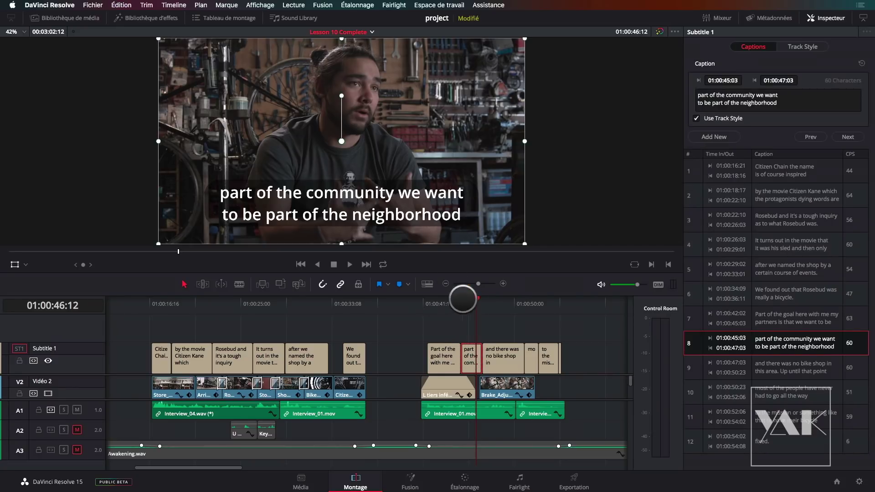
pyautogui.click(121, 5)
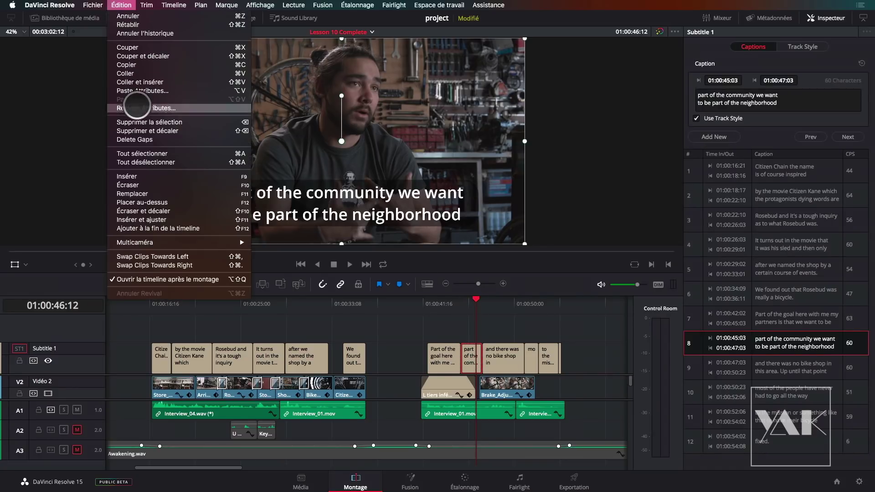
pyautogui.click(145, 90)
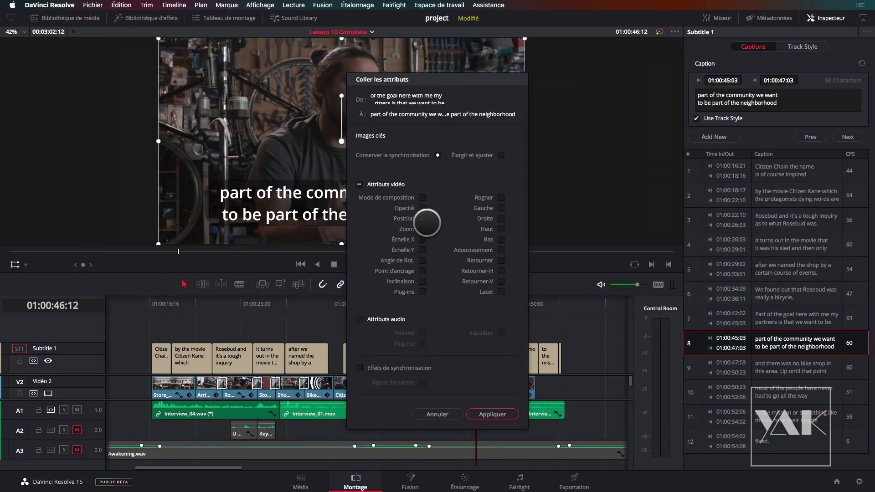
pyautogui.click(489, 415)
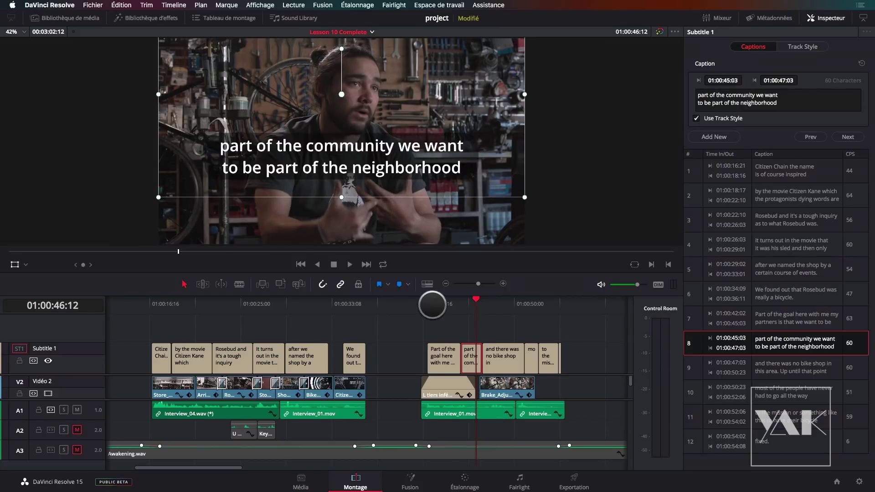
# - Play back the captions from "Part of the goal" to the end of the interview to check their text and placement
pyautogui.click(430, 303)
pyautogui.press('space')
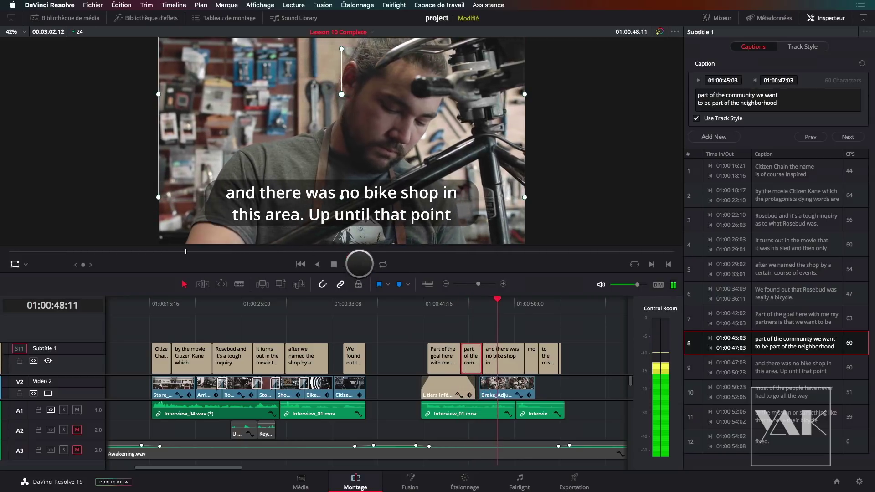
pyautogui.press('space')
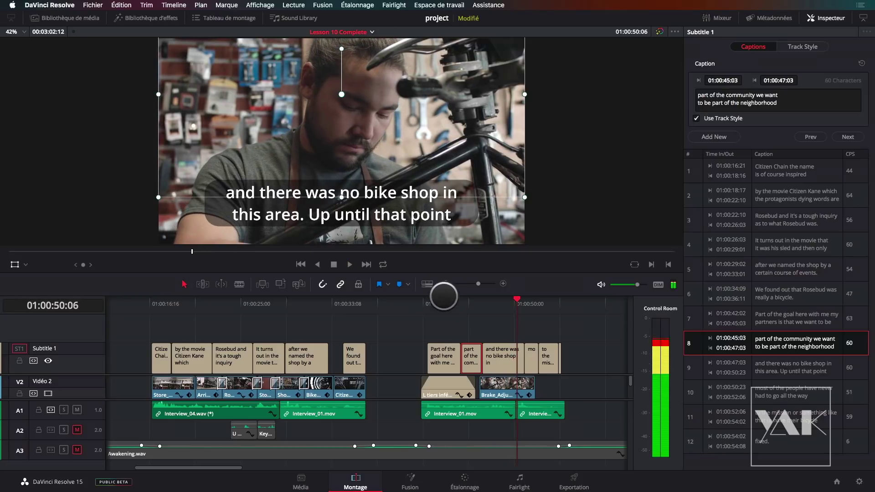
pyautogui.moveTo(523, 304); pyautogui.dragTo(545, 298)
pyautogui.press('space')
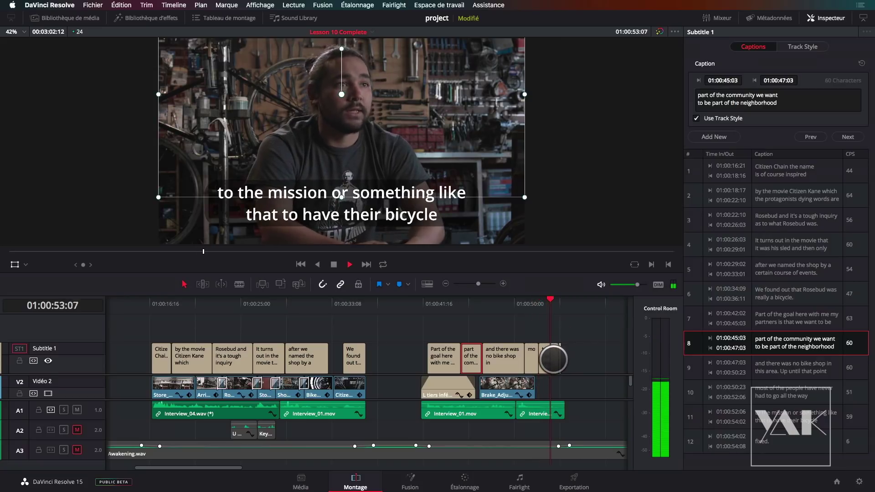
pyautogui.press('space')
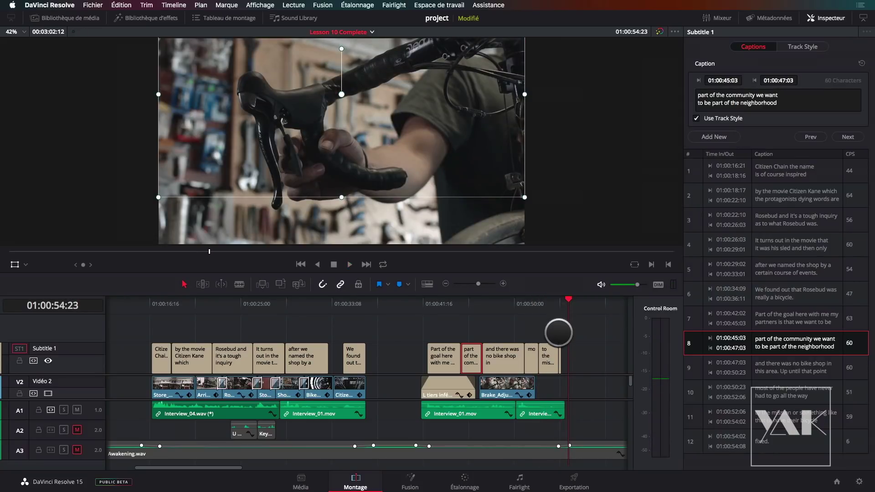
# - Delete the short "fixed." caption at the end of the Subtitle 1 track
pyautogui.click(554, 304)
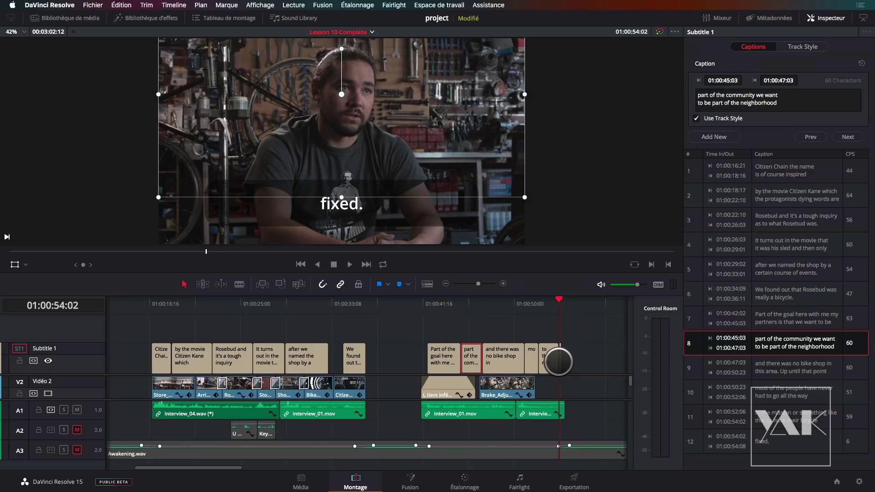
pyautogui.press('super+equal')
pyautogui.press('super+equal')
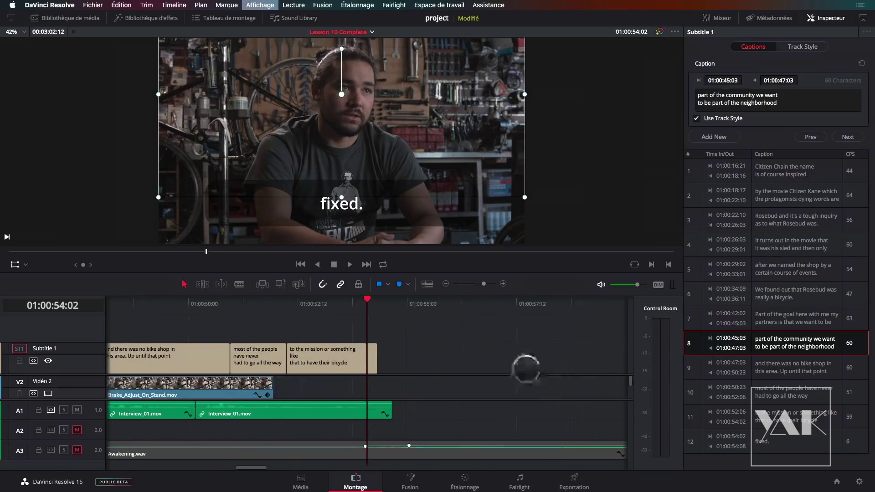
pyautogui.click(372, 358)
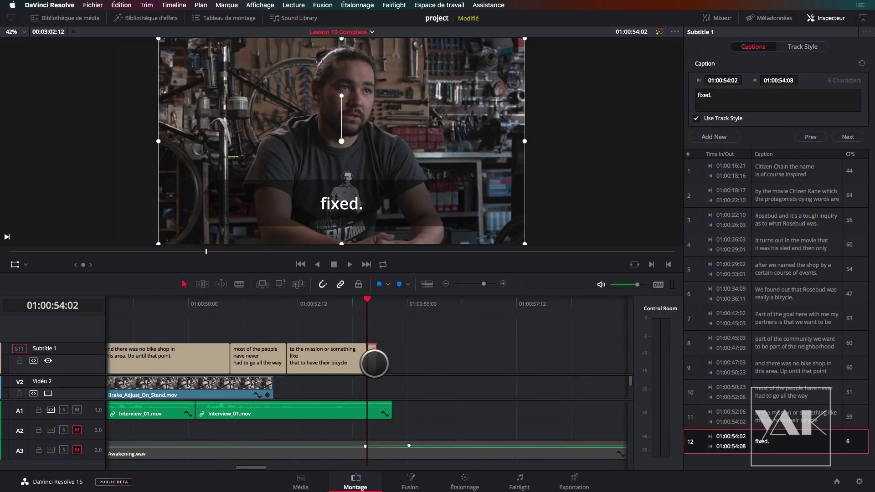
pyautogui.press('Delete')
# - Add "fixed." to the end of the "to the mission or something like that to have their bicycle" caption
pyautogui.moveTo(355, 302); pyautogui.dragTo(345, 357)
pyautogui.click(345, 356)
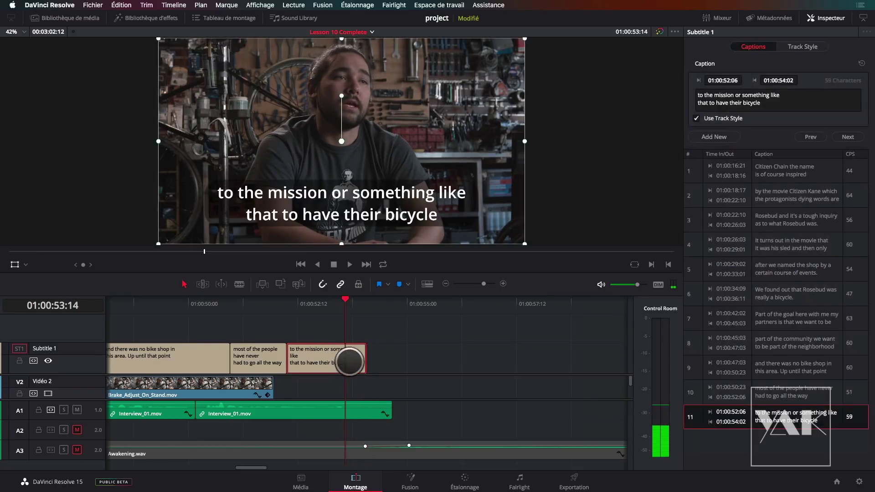
pyautogui.click(779, 95)
pyautogui.write('fi')
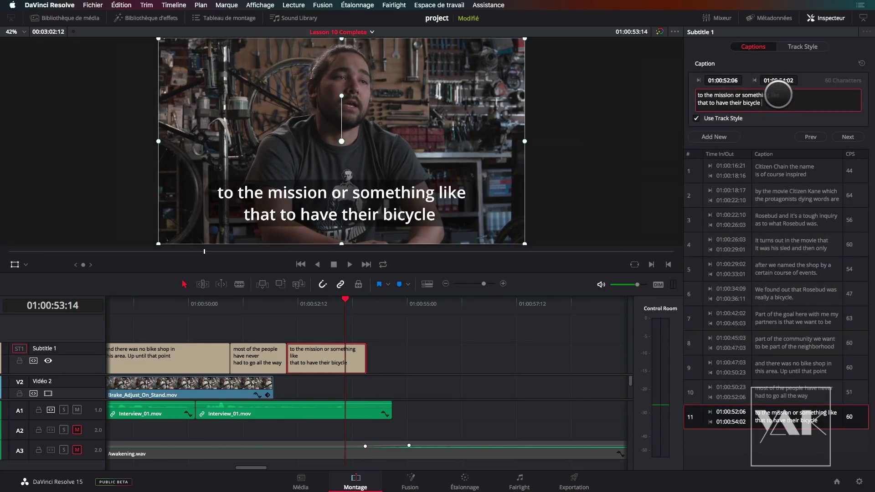
pyautogui.write('xed')
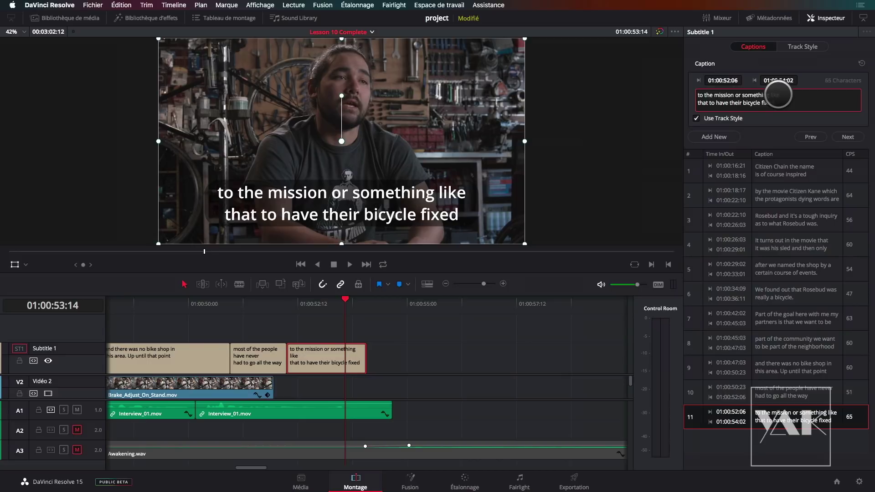
pyautogui.write('.')
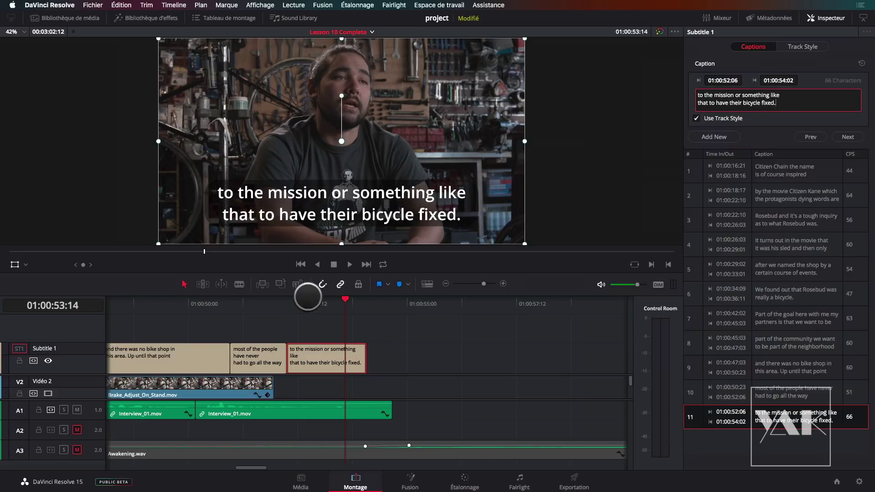
# - Extend the last caption's end toward the end of the Interview_01 audio, and fit the whole timeline with the playhead at 01:00:20:21
pyautogui.moveTo(344, 301)
pyautogui.mouseDown()
pyautogui.moveTo(303, 303)
pyautogui.moveTo(334, 305)
pyautogui.mouseUp()
pyautogui.moveTo(365, 359); pyautogui.dragTo(385, 360)
pyautogui.moveTo(330, 297); pyautogui.dragTo(160, 307)
pyautogui.hotkey('shift', 'z')
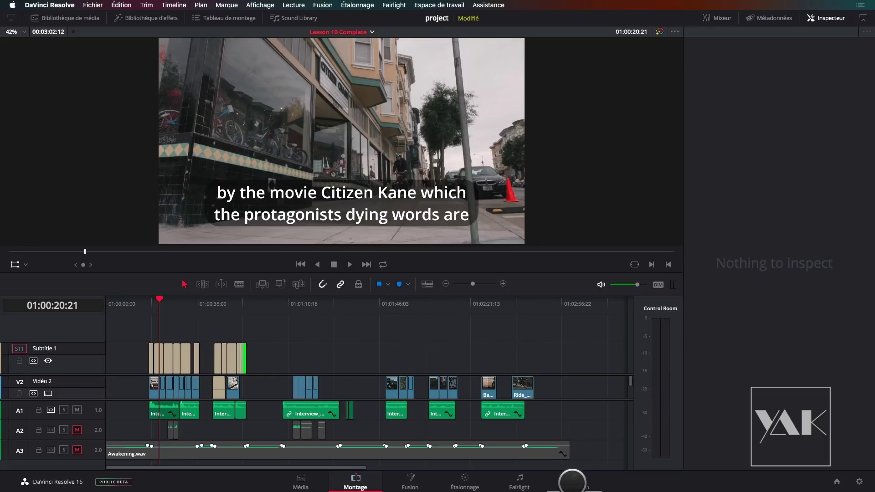
# - Switch to the Exportation page, hide the clip thumbnails and enlarge the timeline area
pyautogui.click(573, 483)
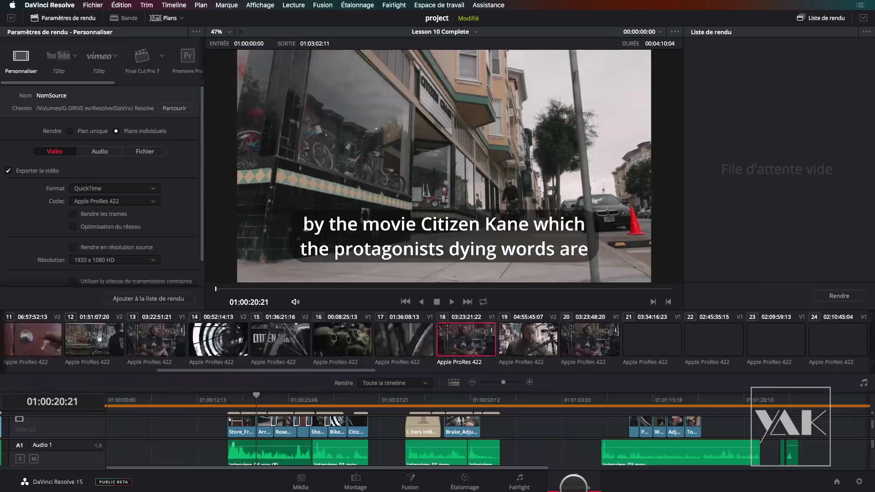
pyautogui.click(166, 18)
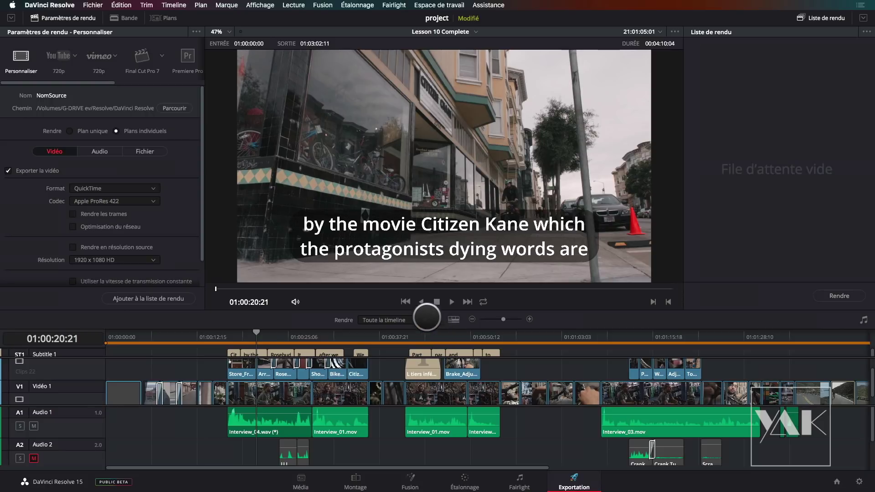
pyautogui.moveTo(425, 310); pyautogui.dragTo(424, 270)
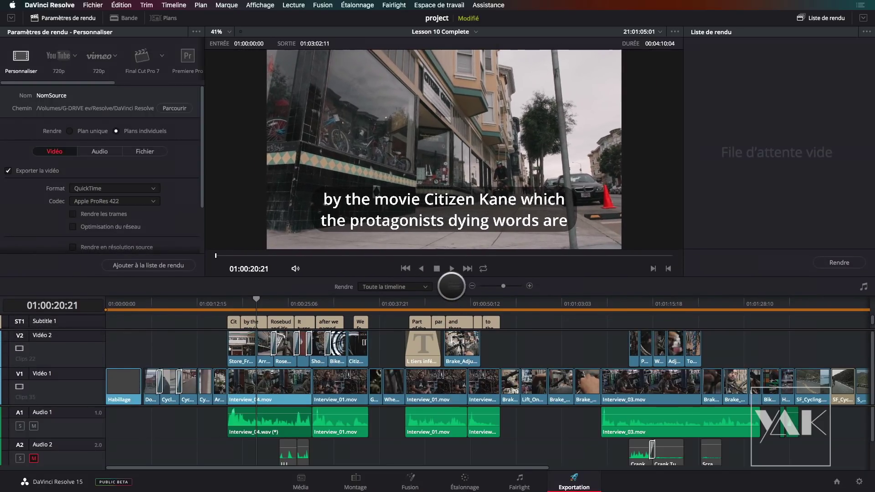
# - Reduce the video track height and make the Subtitle 1 track taller in the export timeline, with the playhead at 01:00:18:16
pyautogui.click(453, 286)
pyautogui.moveTo(489, 390); pyautogui.dragTo(440, 392)
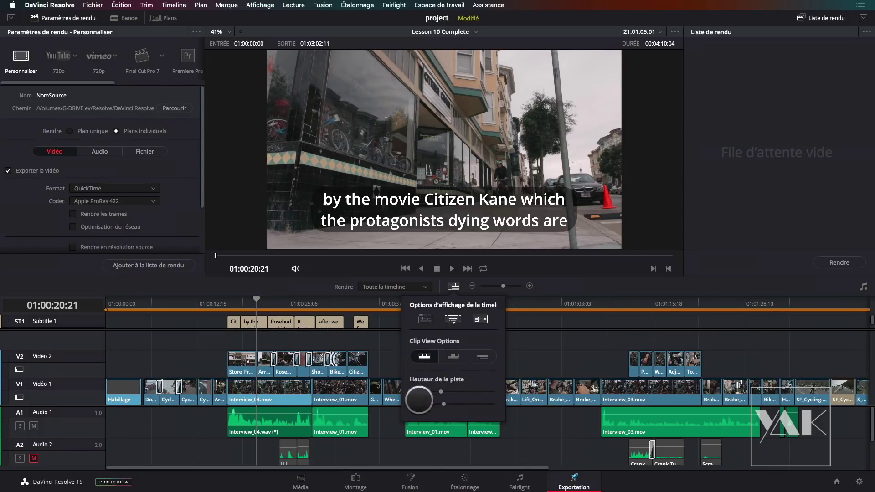
pyautogui.click(456, 286)
pyautogui.moveTo(369, 329); pyautogui.dragTo(370, 352)
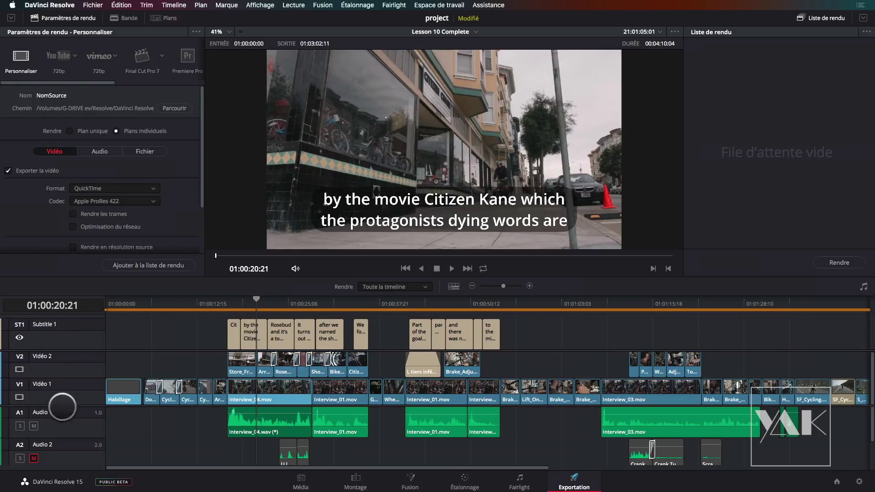
pyautogui.moveTo(253, 304)
pyautogui.mouseDown()
pyautogui.moveTo(231, 298)
pyautogui.moveTo(239, 302)
pyautogui.mouseUp()
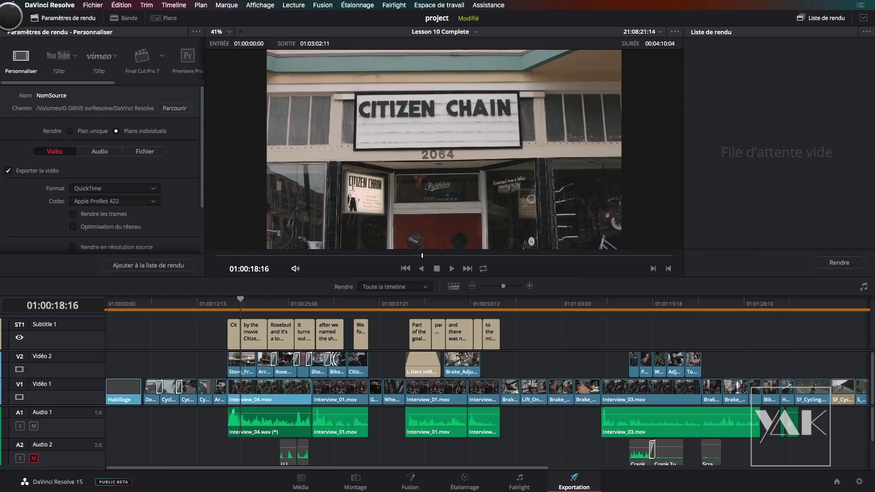
# - Show the render settings at full height, set rendering to a single clip (Plan unique), and expand the subtitle settings with Export Subtitle enabled
pyautogui.click(11, 18)
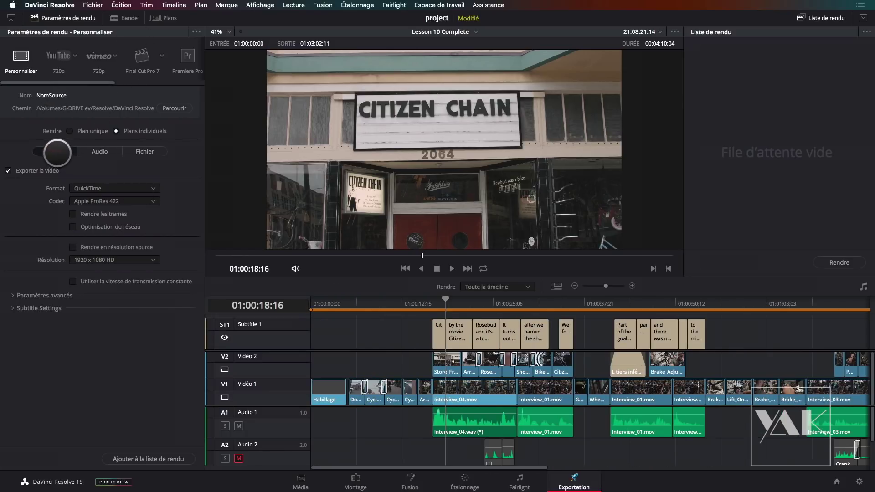
pyautogui.click(142, 152)
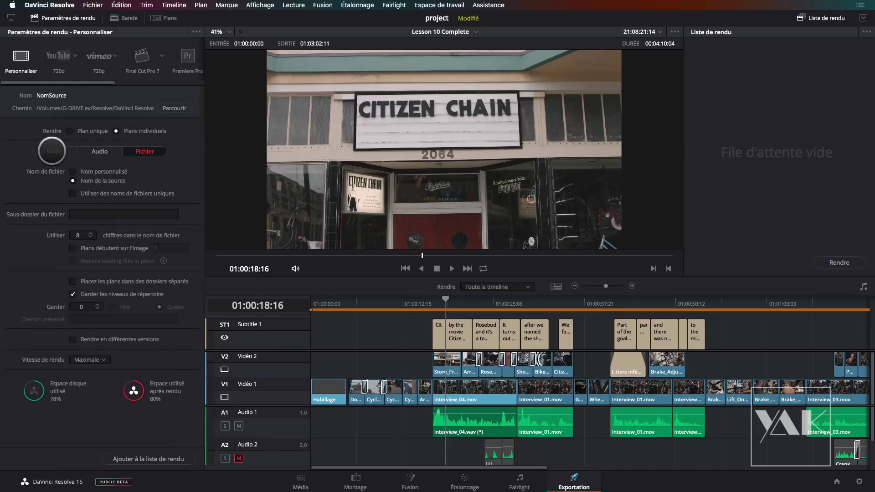
pyautogui.click(51, 151)
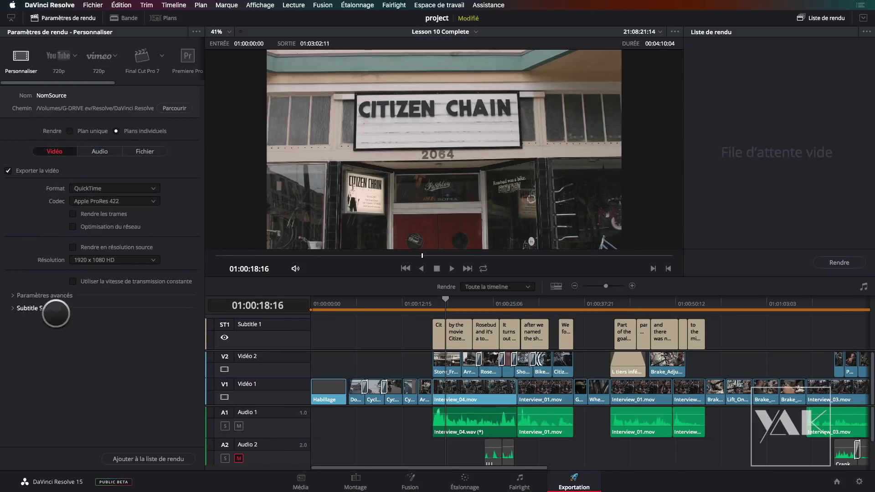
pyautogui.click(71, 133)
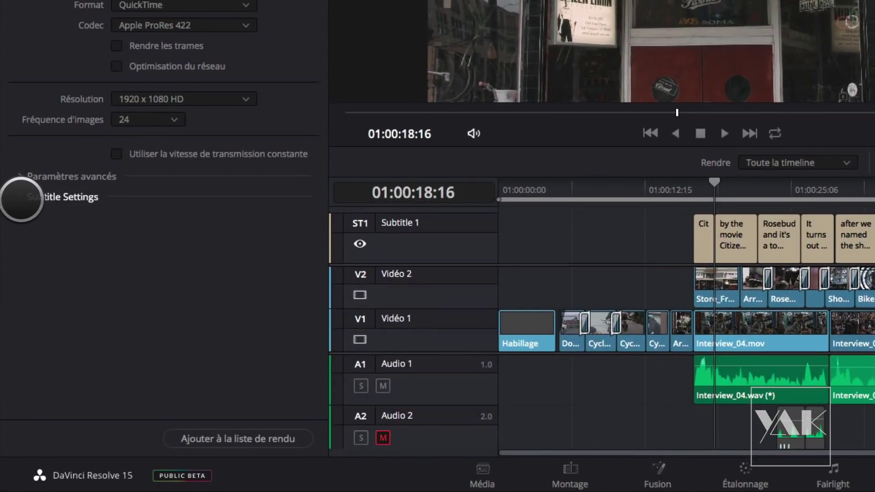
pyautogui.click(22, 198)
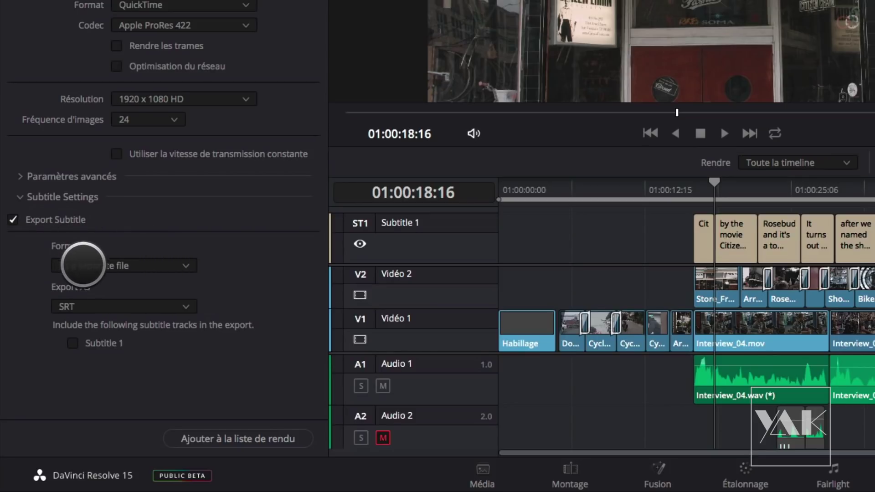
# - Try the subtitle formats Burn into video and As embedded captions, look at the caption codecs, and return to As a separate file
pyautogui.click(121, 262)
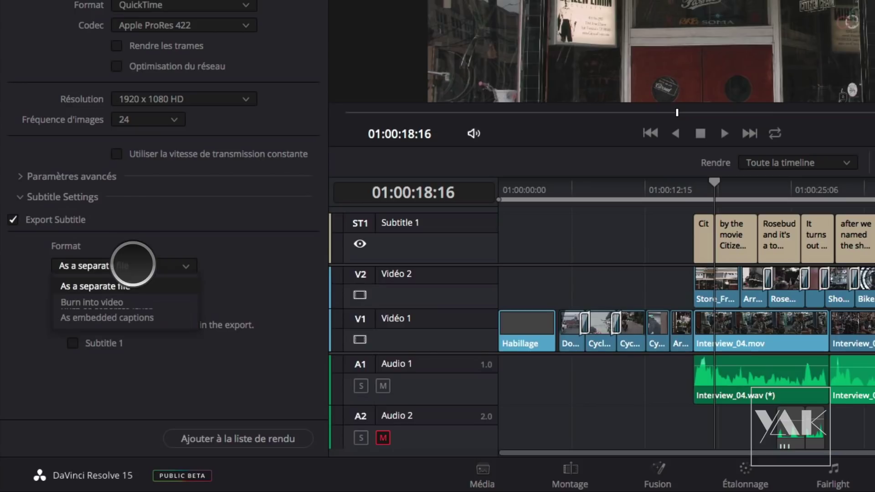
pyautogui.click(123, 303)
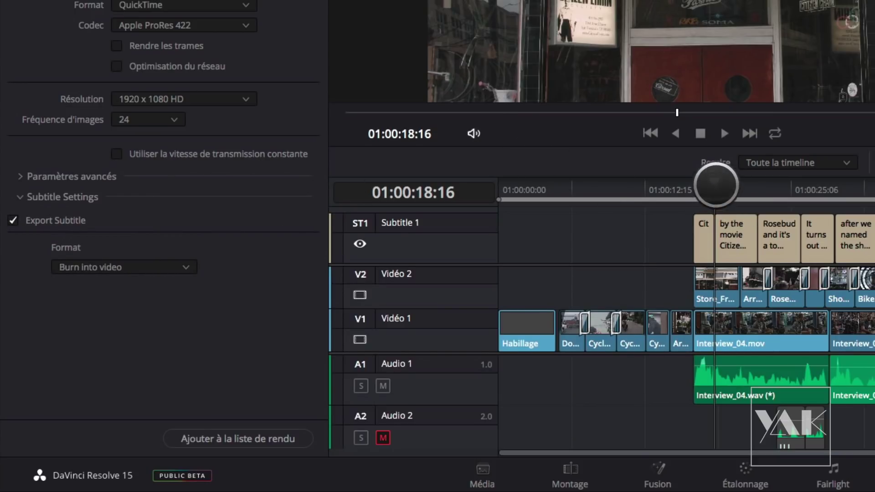
pyautogui.click(740, 192)
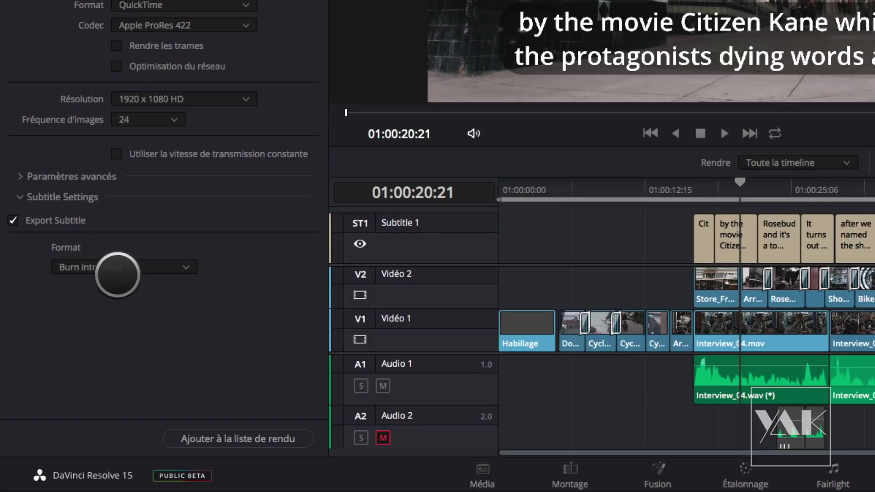
pyautogui.click(129, 267)
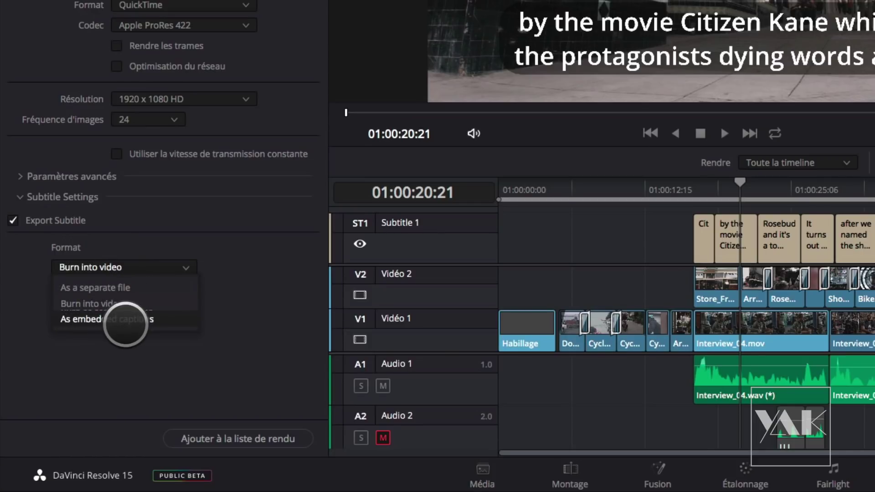
pyautogui.click(127, 323)
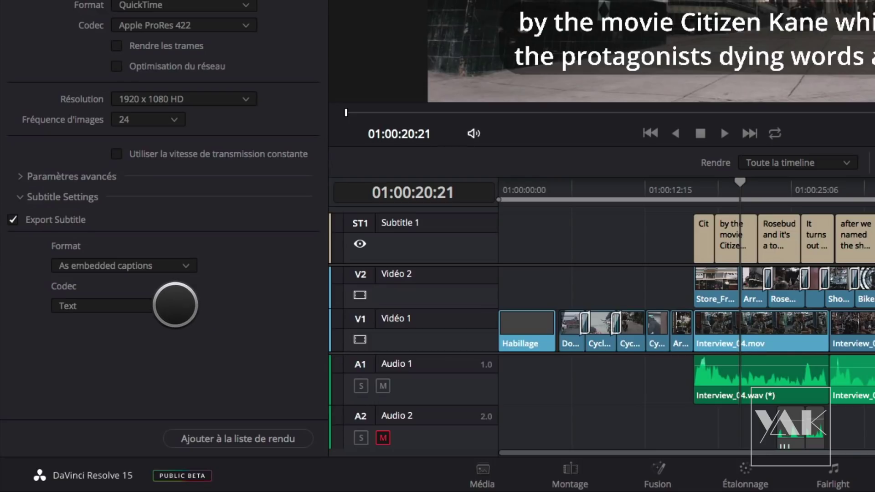
pyautogui.click(174, 301)
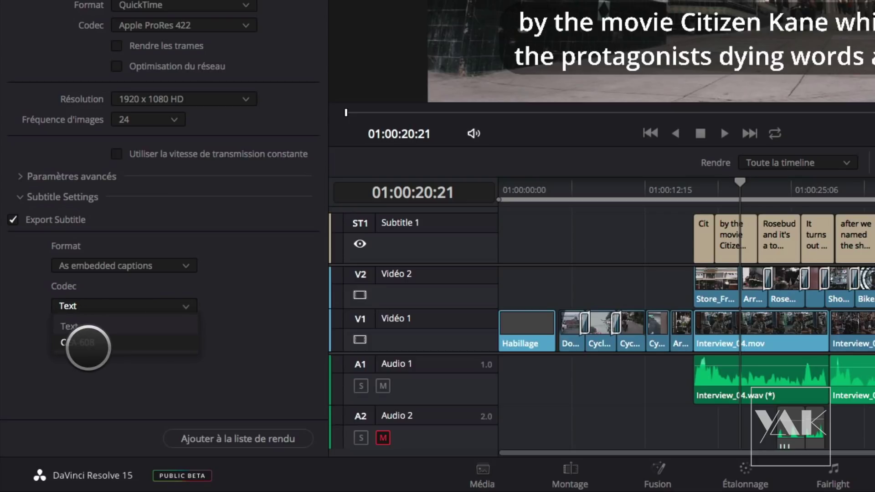
pyautogui.click(90, 380)
pyautogui.click(153, 274)
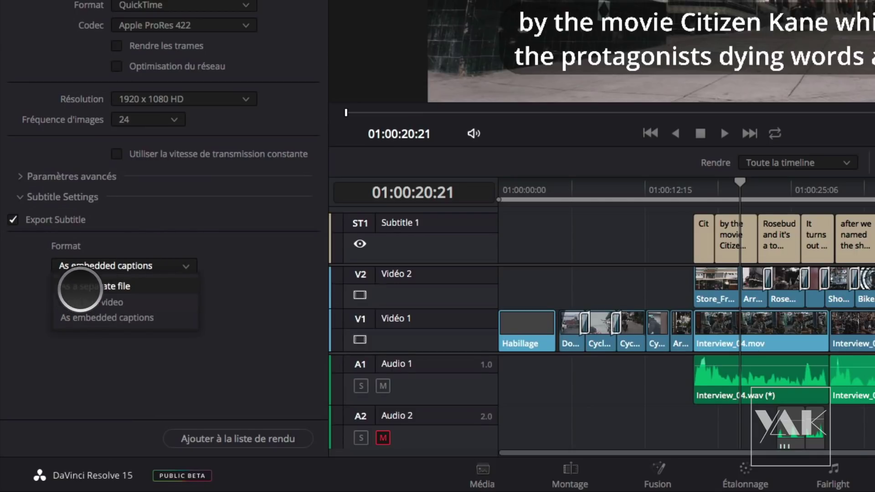
pyautogui.click(76, 286)
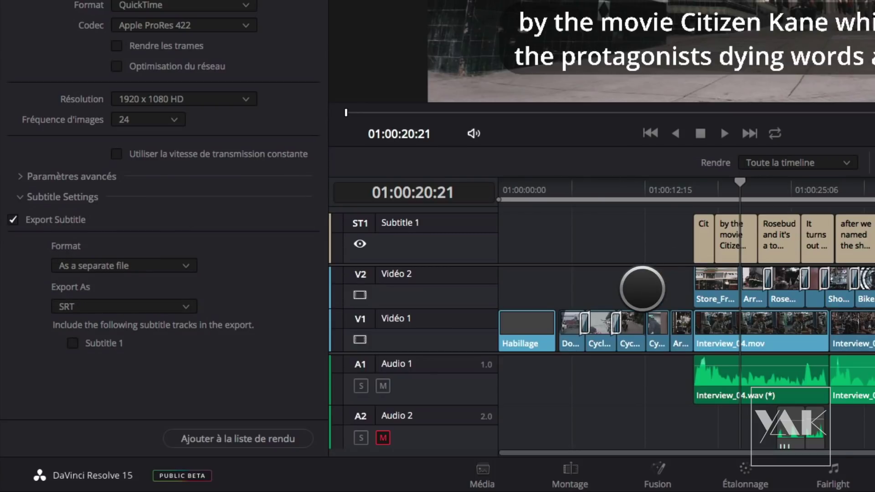
# - Rename the Subtitle 1 track as ENGLISH
pyautogui.scroll(1, 643, 288)
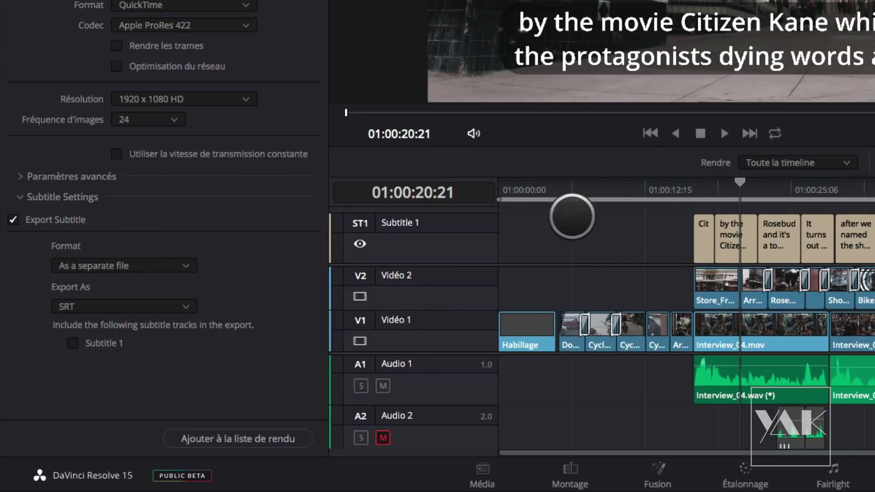
pyautogui.doubleClick(418, 229)
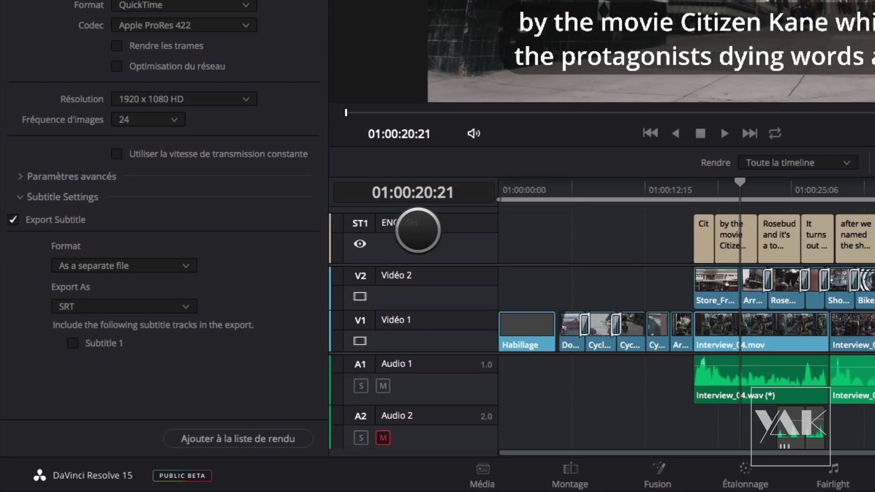
pyautogui.rightClick(417, 248)
pyautogui.click(401, 230)
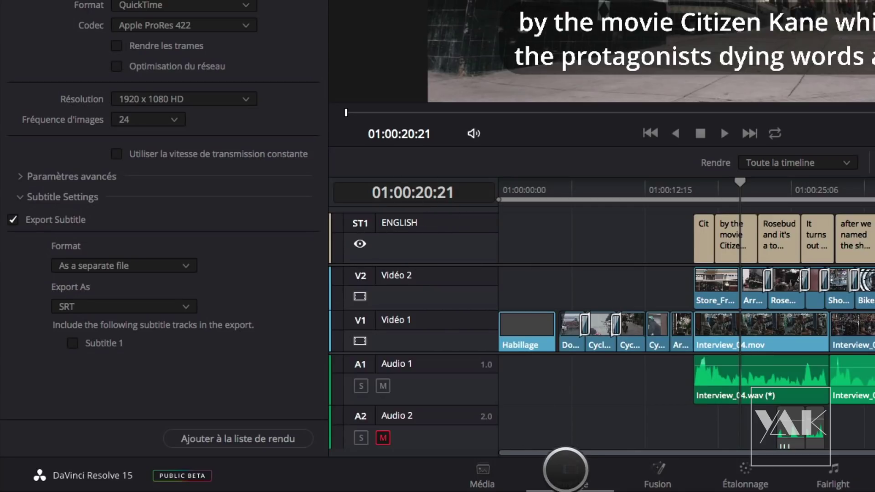
# - Set the separate subtitle file to export as WebVTT and include the ENGLISH track
pyautogui.click(565, 469)
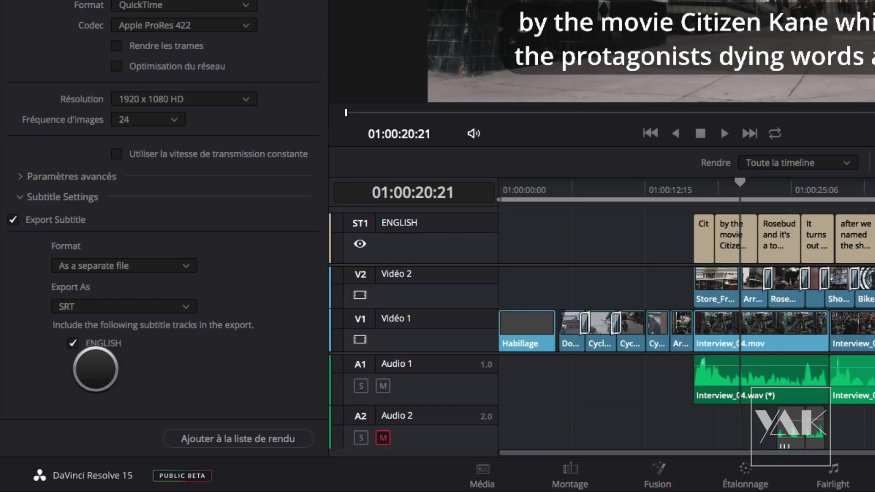
pyautogui.click(91, 306)
pyautogui.click(78, 343)
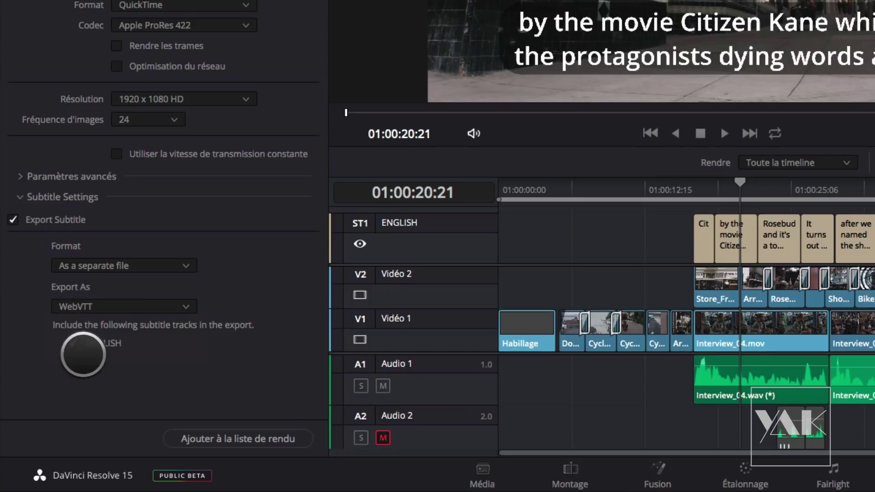
pyautogui.click(72, 342)
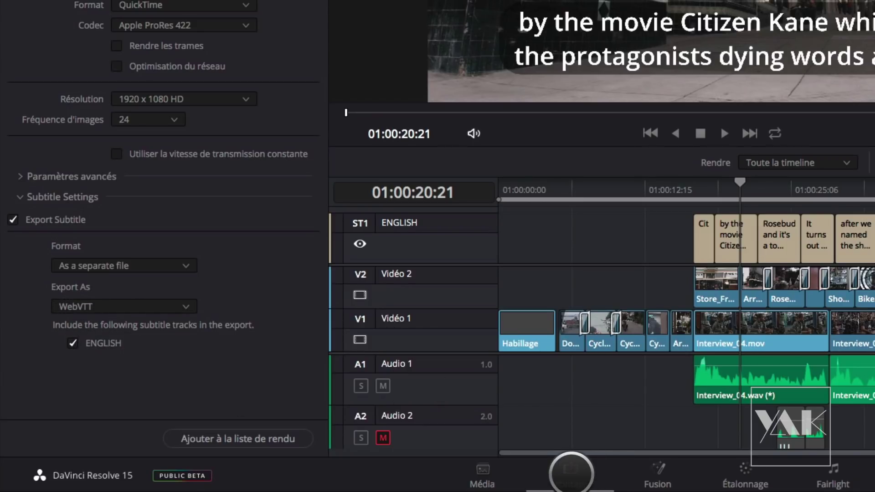
# - Return to the Montage page and add a second subtitle track above the ENGLISH track
pyautogui.click(568, 471)
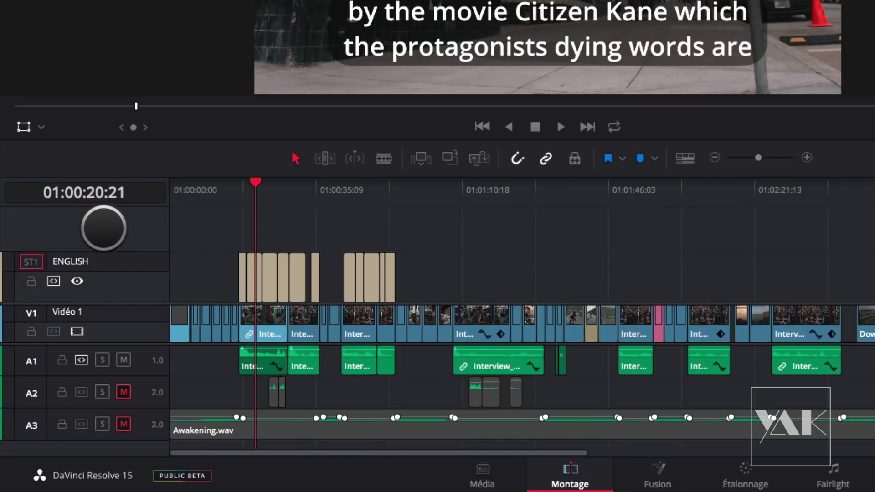
pyautogui.rightClick(86, 229)
pyautogui.click(129, 268)
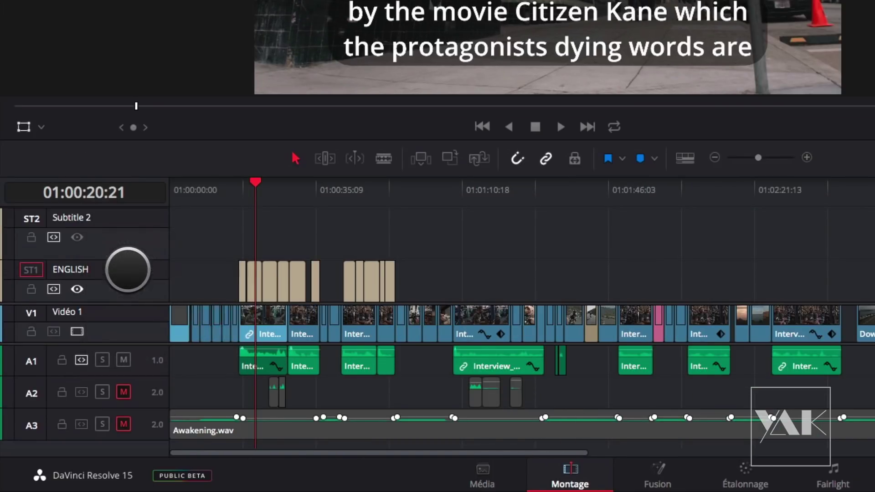
# - Rename the Subtitle 2 track as FRANCAIS
pyautogui.click(79, 217)
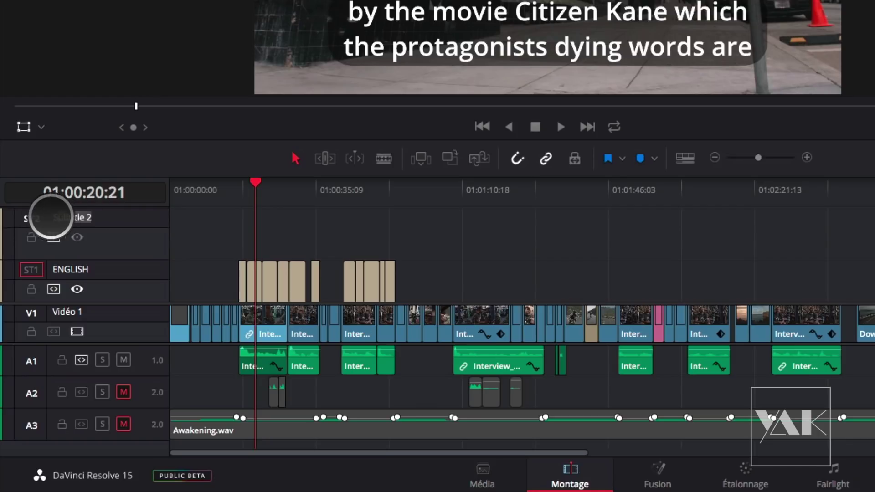
pyautogui.write('FRANCAIS')
pyautogui.press('Return')
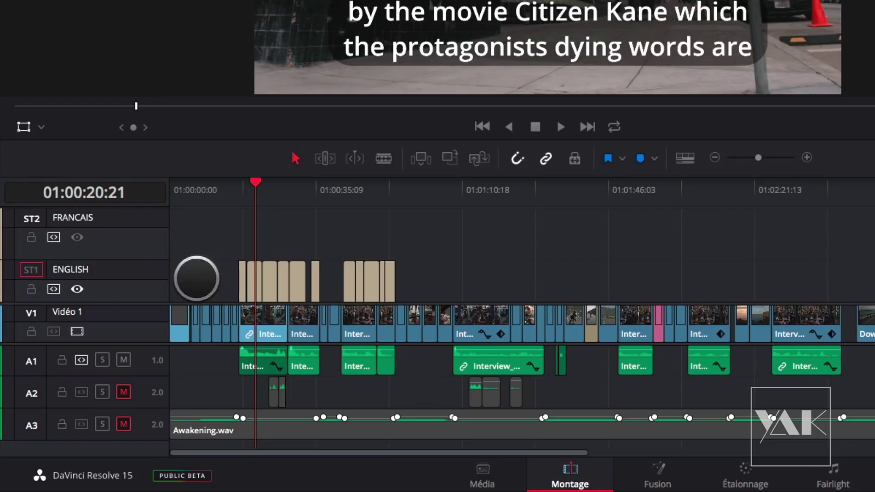
# - Return to the Exportation page and include both the ENGLISH and FRANCAIS tracks in the separate subtitle export
pyautogui.click(874, 477)
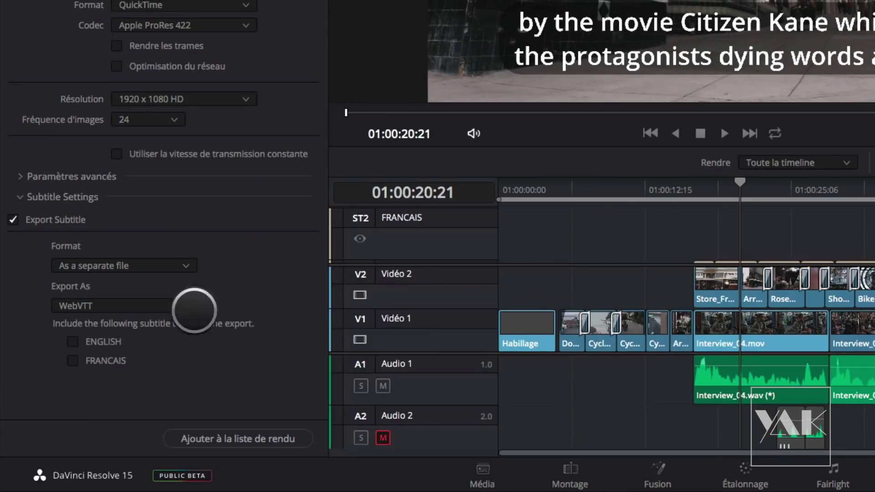
pyautogui.click(74, 342)
pyautogui.click(73, 360)
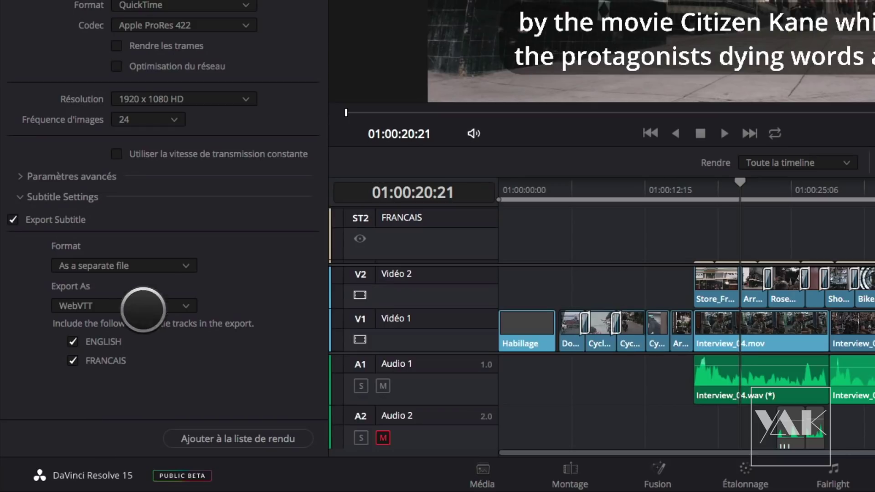
# - Try the As embedded captions format, look at its codecs, and set the subtitle export format to Burn into video
pyautogui.click(136, 265)
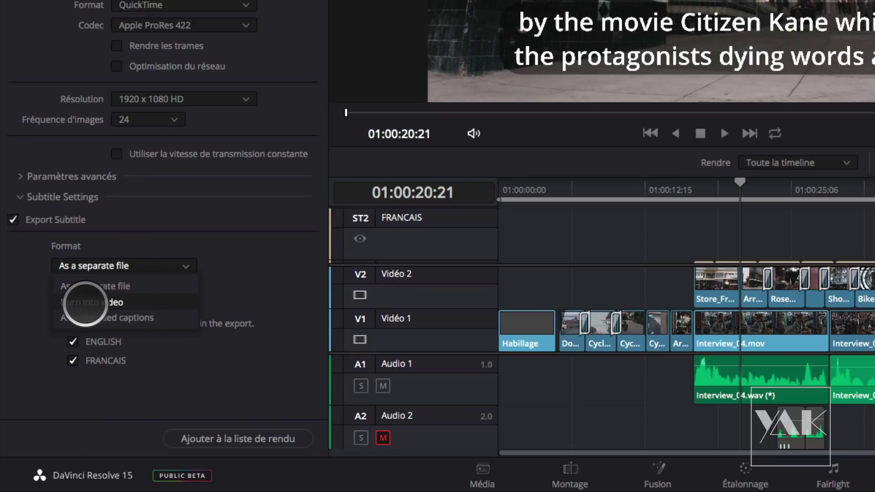
pyautogui.click(104, 303)
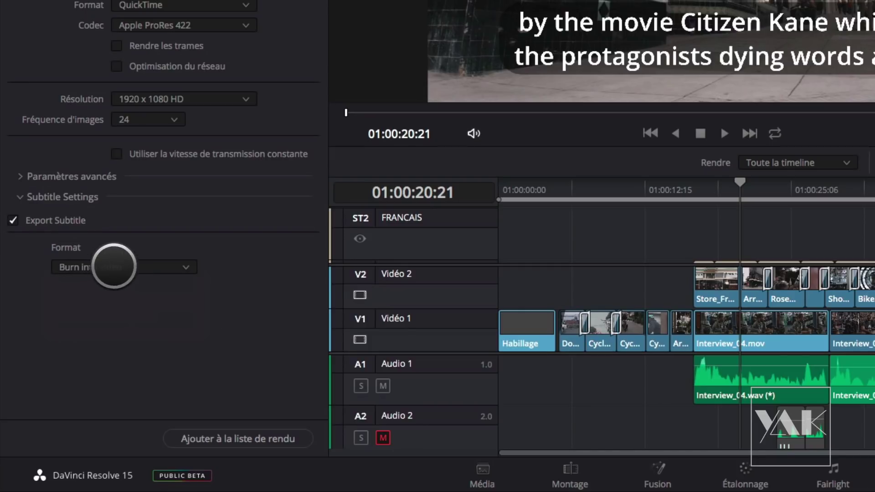
pyautogui.click(117, 266)
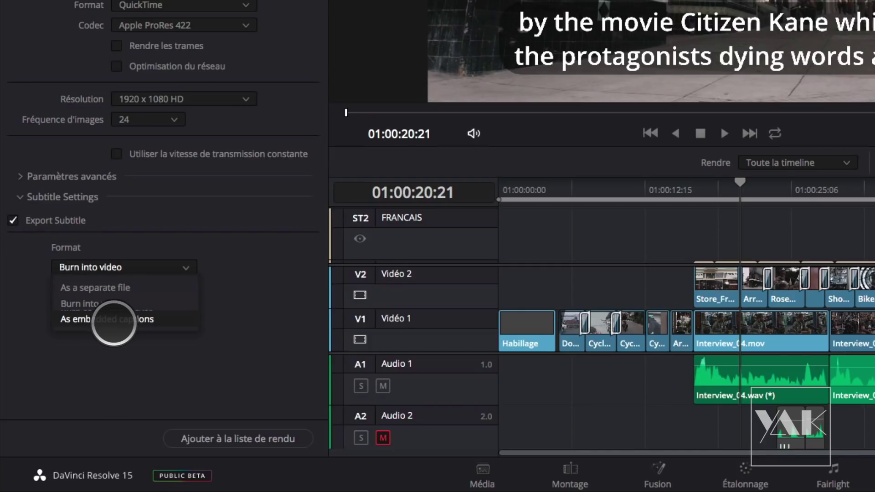
pyautogui.click(113, 319)
pyautogui.click(108, 306)
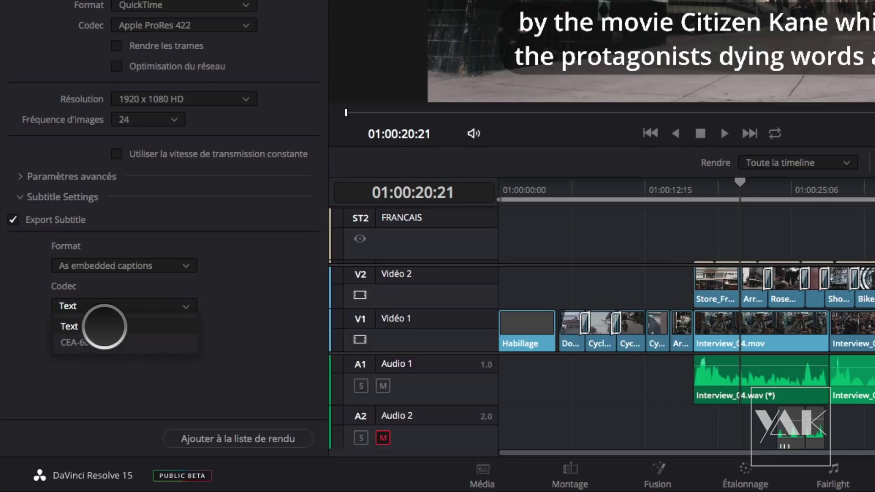
pyautogui.click(117, 383)
pyautogui.click(93, 353)
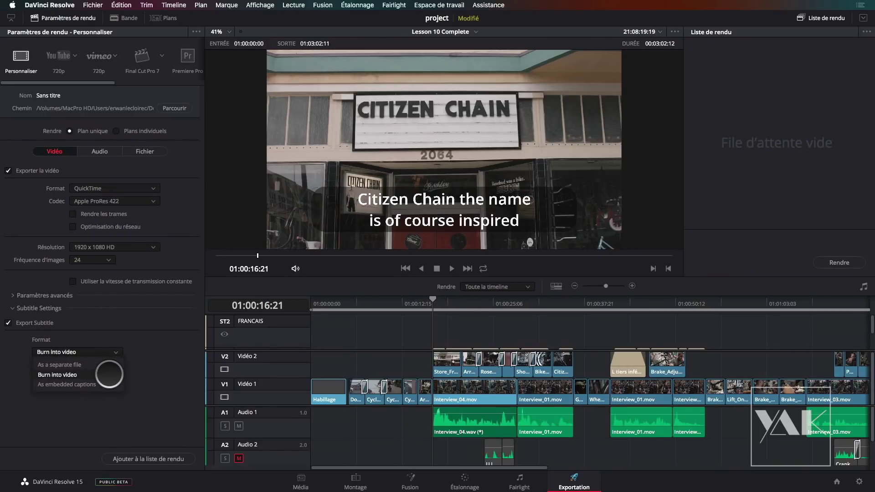
pyautogui.click(63, 375)
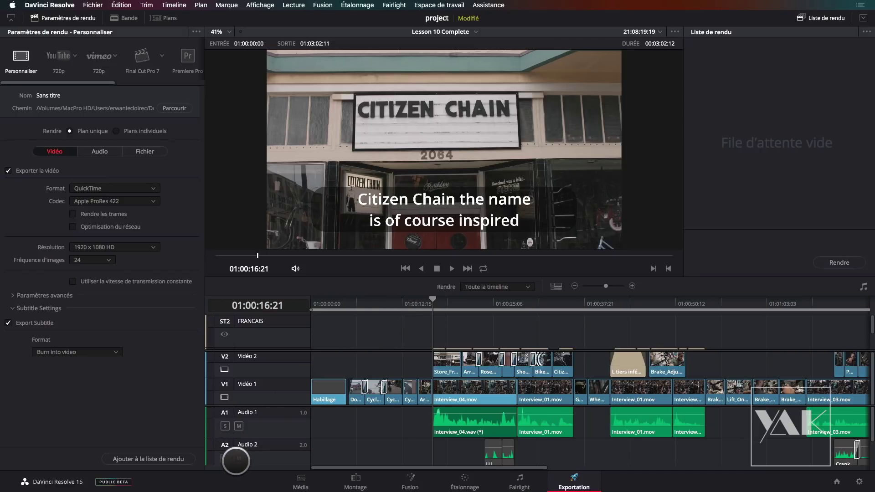
# - Unmute the Audio 2 and Audio 3 tracks on the Montage page and return to the Exportation page
pyautogui.scroll(-3, 235, 461)
pyautogui.click(239, 421)
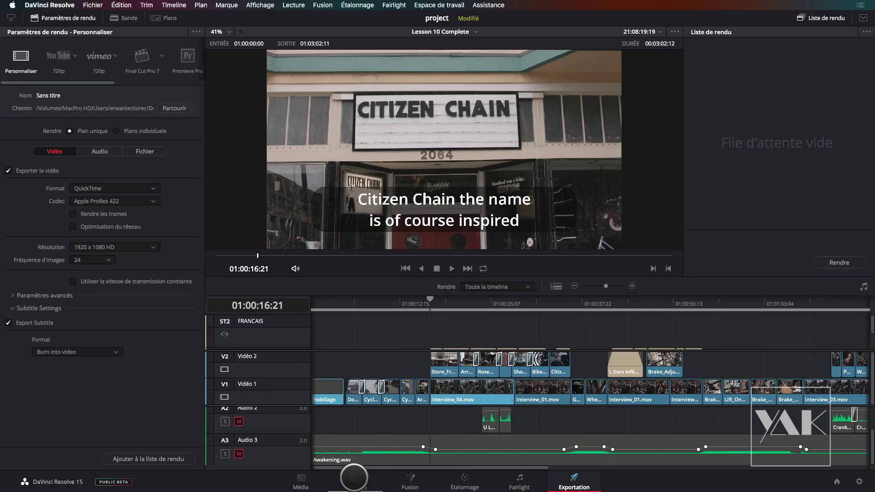
pyautogui.click(354, 479)
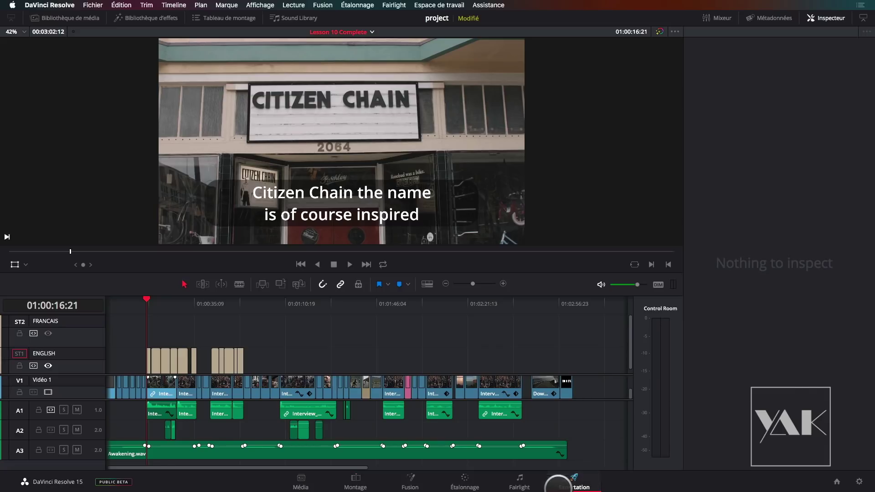
pyautogui.click(572, 480)
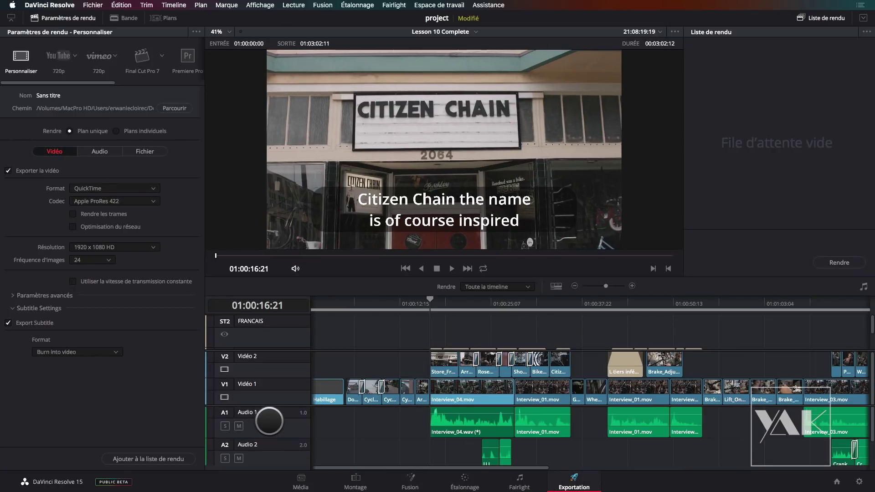
# - Limit the render range to end at 01:00:54:16 and render the captioned timeline through the render queue
pyautogui.moveTo(632, 304); pyautogui.dragTo(247, 322)
pyautogui.press('o')
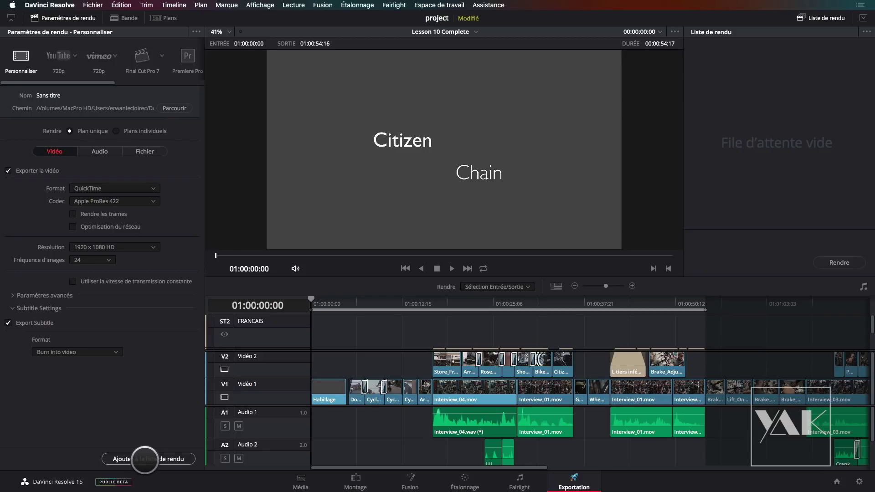
pyautogui.click(149, 458)
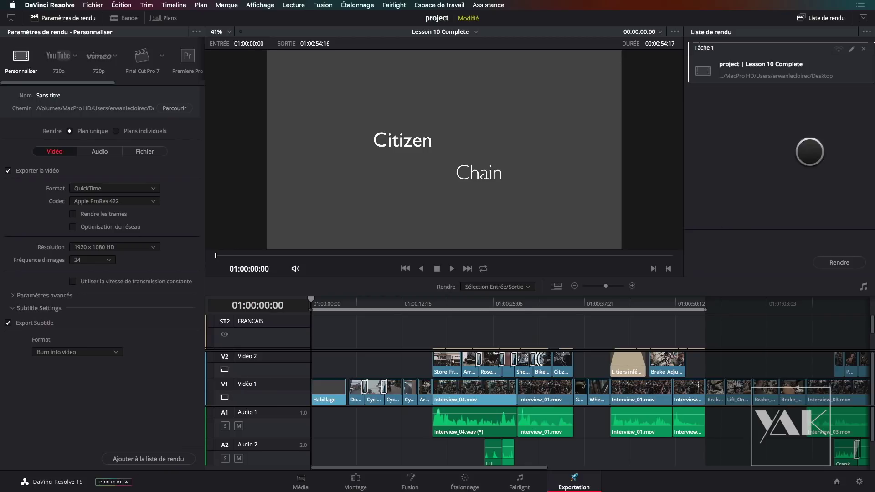
pyautogui.click(839, 263)
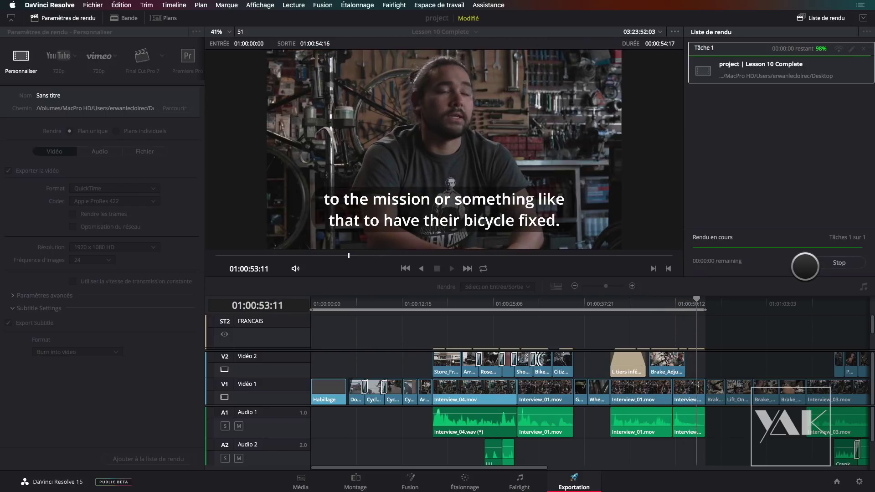
# - Switch to the Finder desktop and preview Sans titre.mov to check the burned-in captions
pyautogui.hotkey('ctrl', 'Right')
pyautogui.hotkey('ctrl', 'Right')
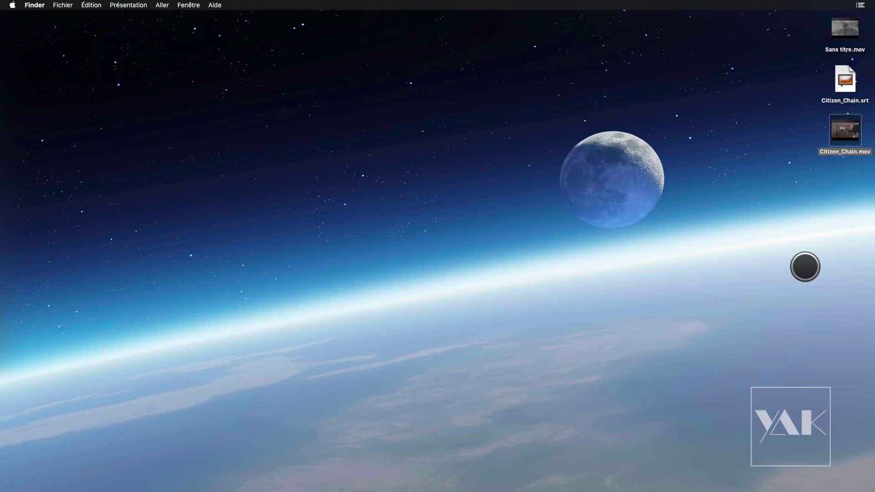
pyautogui.click(840, 32)
pyautogui.press('space')
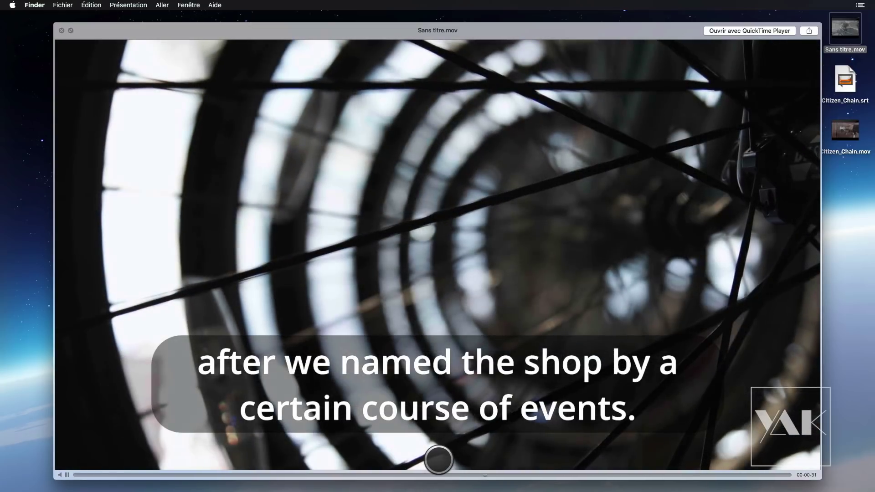
pyautogui.press('space')
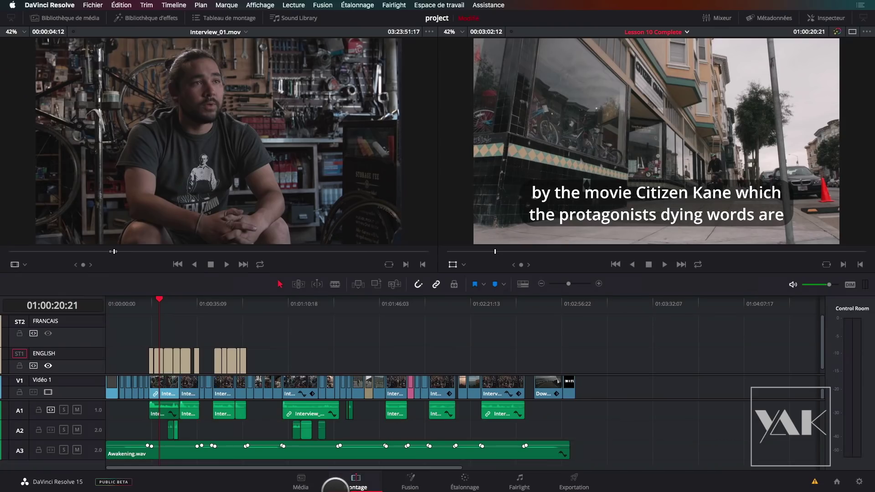